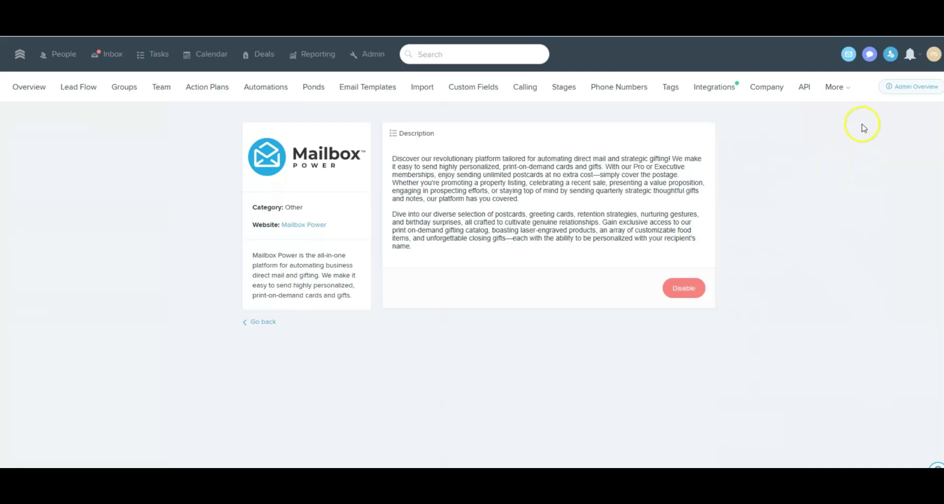
Delete the existing Mailbox Power API key from the API settings.
{"action": "left_click", "coordinate": [803, 89]}
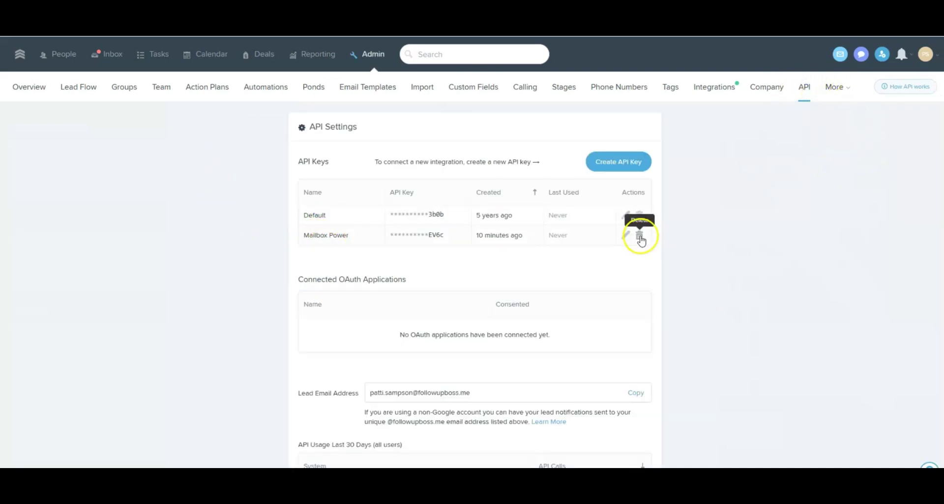
{"action": "left_click", "coordinate": [640, 236]}
{"action": "left_click", "coordinate": [575, 168]}
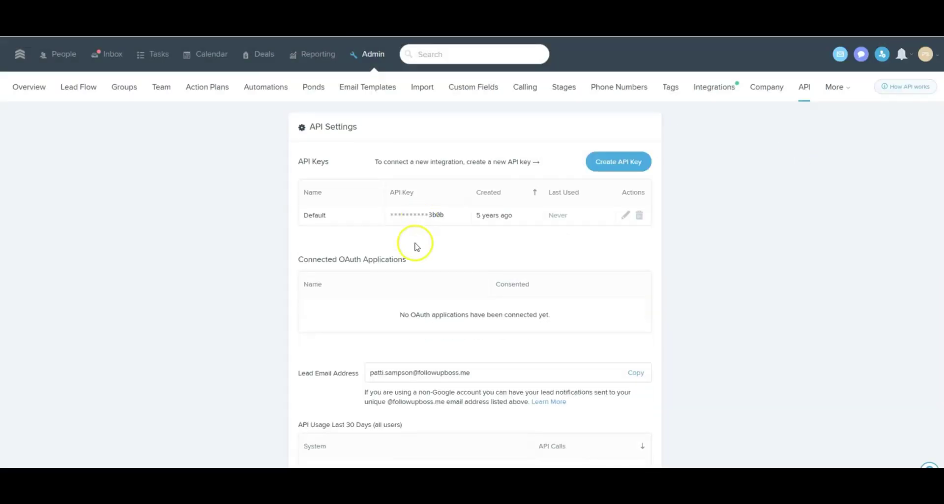
Create a new API key named Mailbox Power.
{"action": "left_click", "coordinate": [616, 162]}
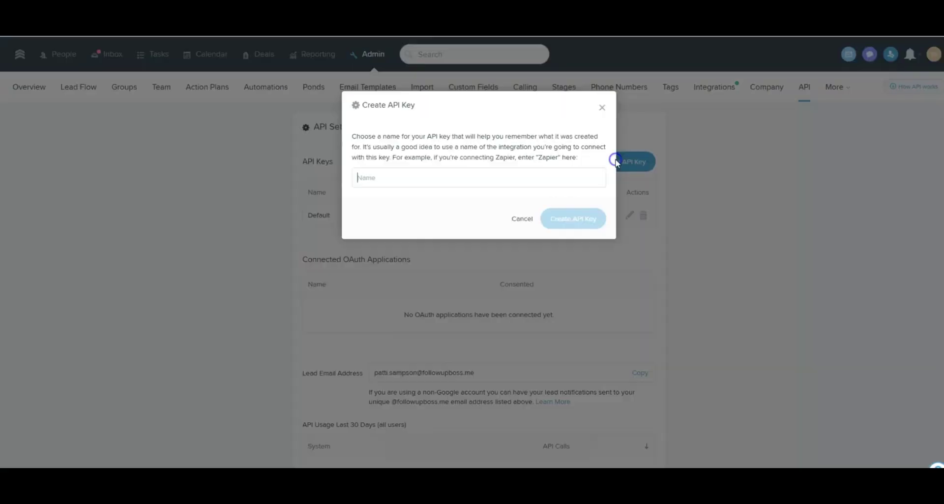
{"action": "left_click", "coordinate": [433, 175]}
{"action": "type", "text": "Mai"}
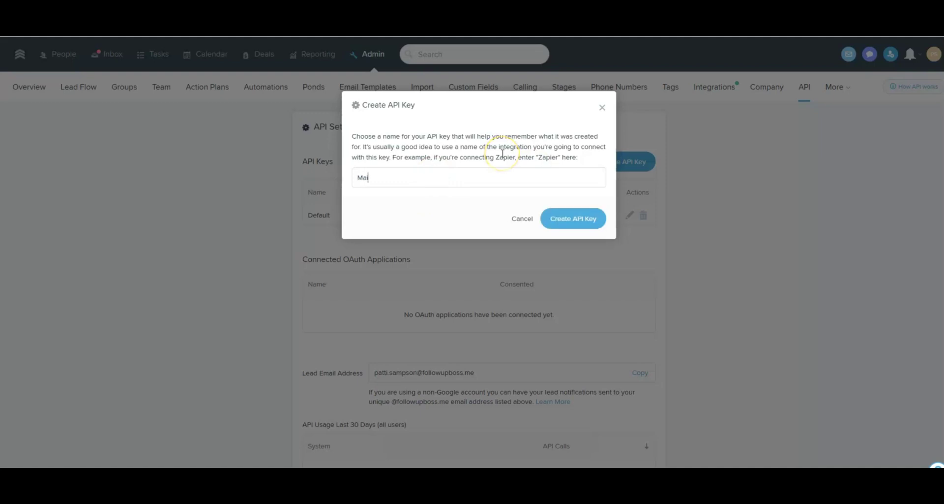
{"action": "type", "text": "lbox Power"}
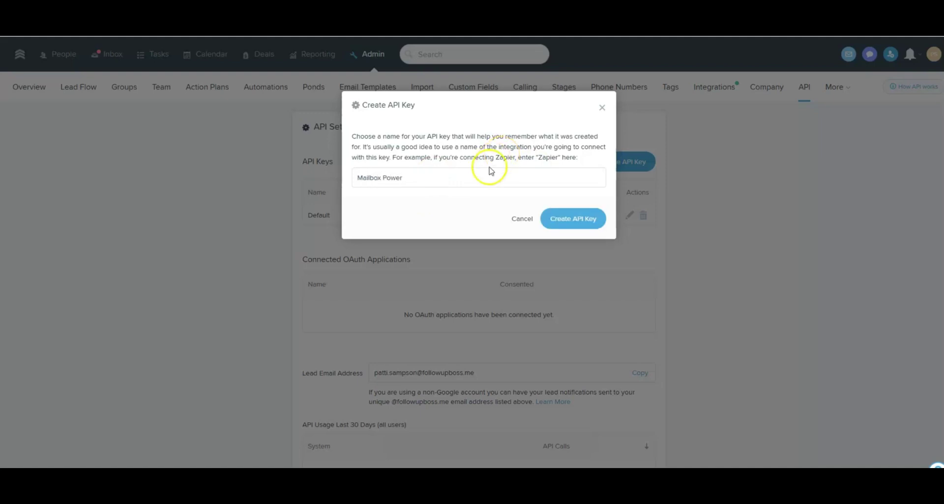
{"action": "left_click", "coordinate": [568, 219]}
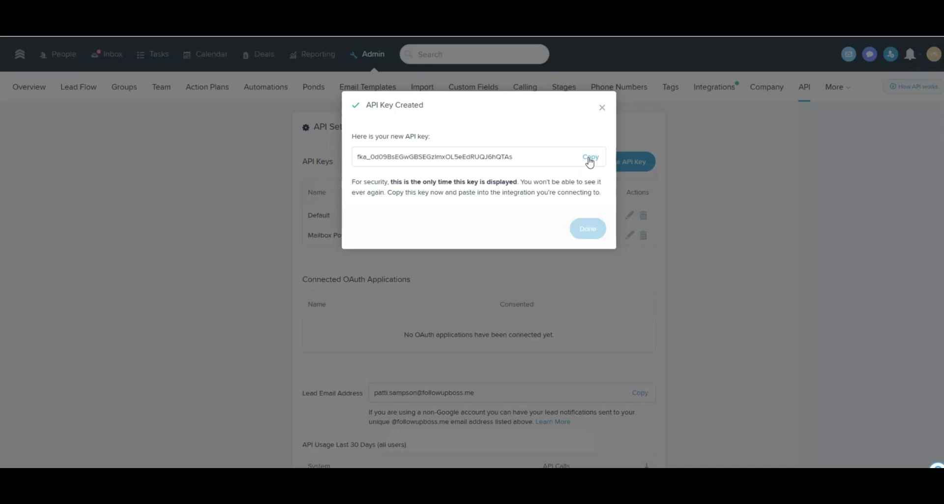
Copy the newly created API key and finish the key creation.
{"action": "left_click", "coordinate": [590, 158]}
{"action": "key", "text": "ctrl+c"}
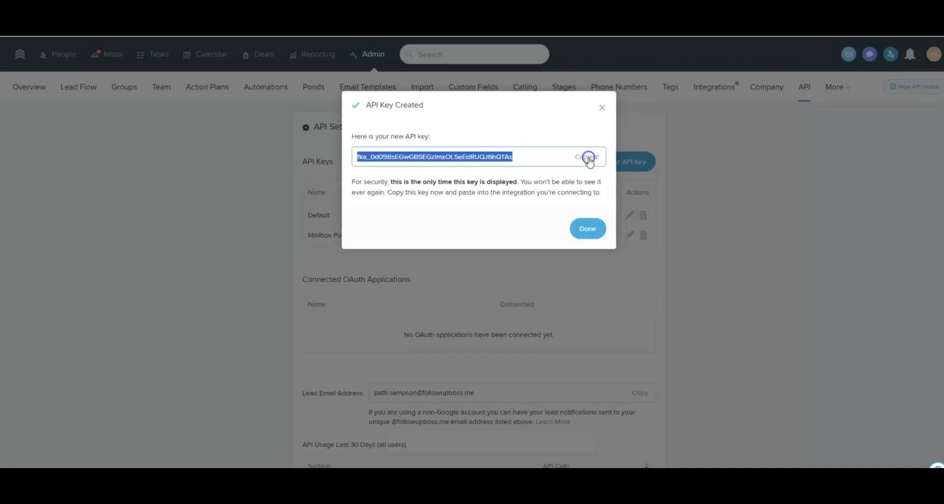
{"action": "left_click", "coordinate": [594, 227]}
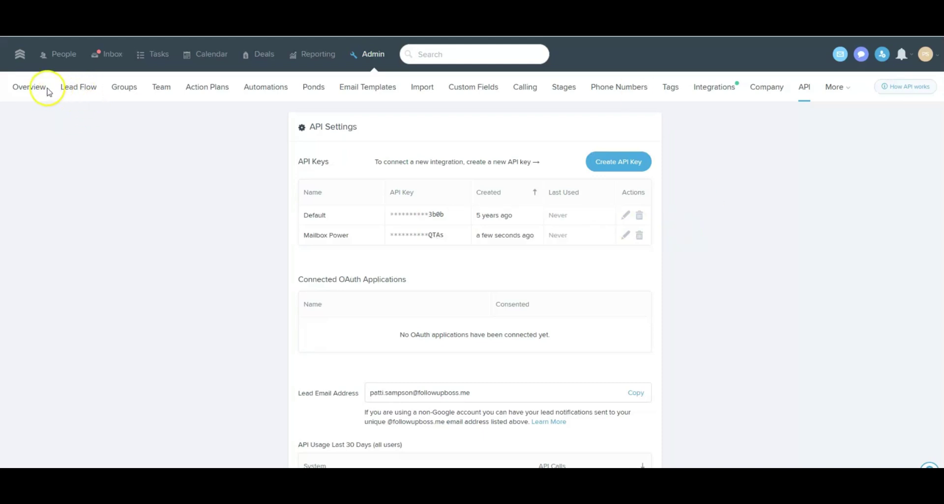
Open the KVCore lead's record from the people list and bring up its Mailbox Power section.
{"action": "left_click", "coordinate": [70, 55]}
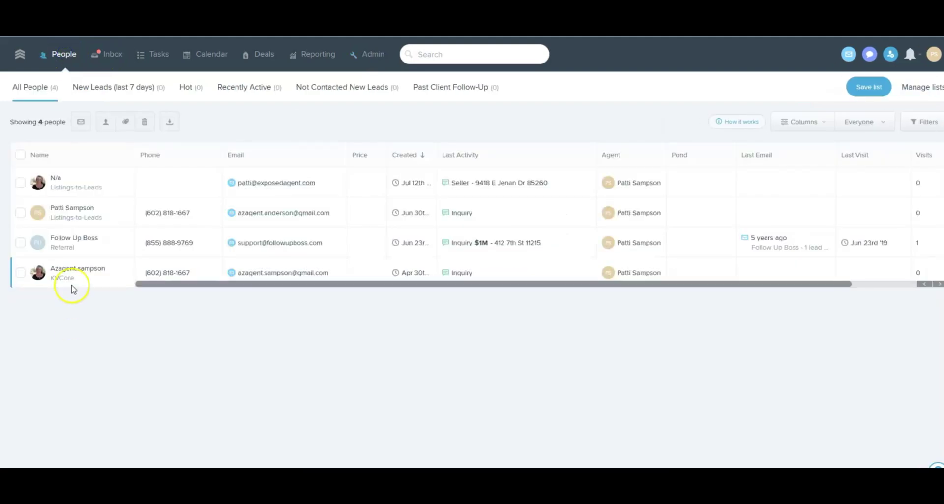
{"action": "left_click", "coordinate": [71, 268]}
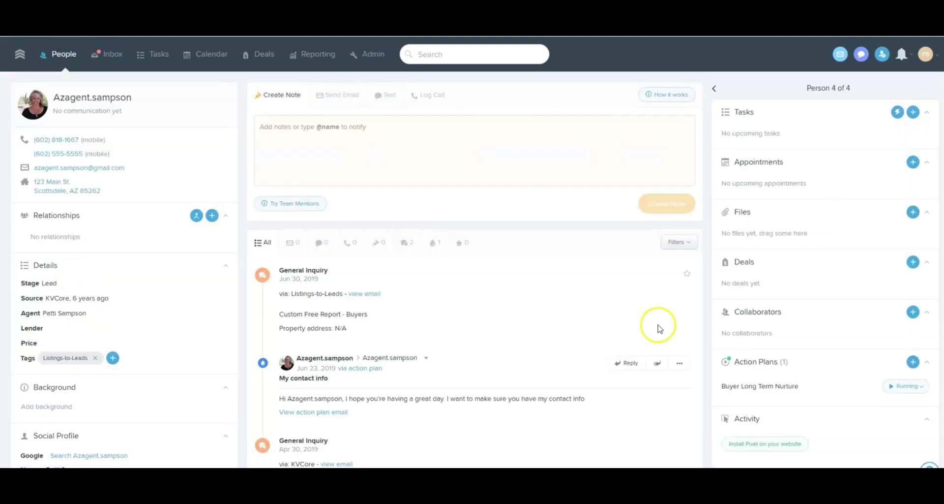
{"action": "scroll", "coordinate": [852, 334], "scroll_direction": "down", "scroll_amount": 2}
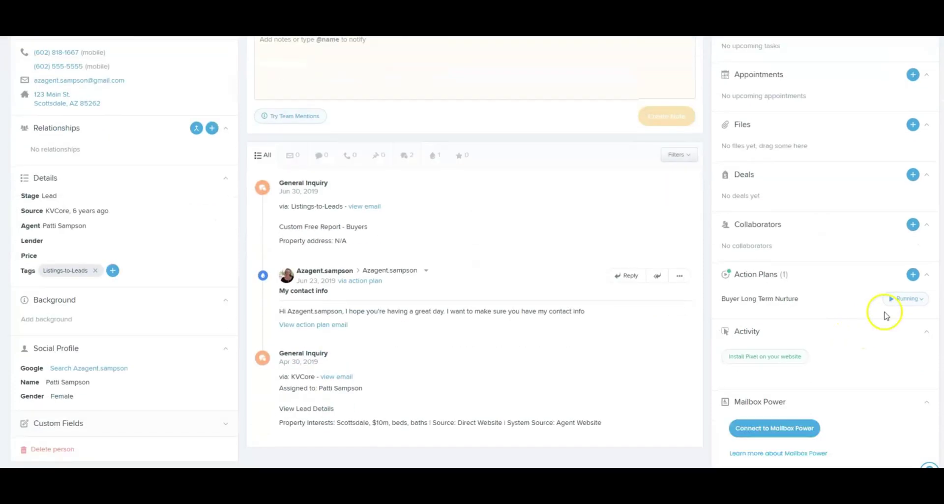
{"action": "scroll", "coordinate": [843, 392], "scroll_direction": "down", "scroll_amount": 1}
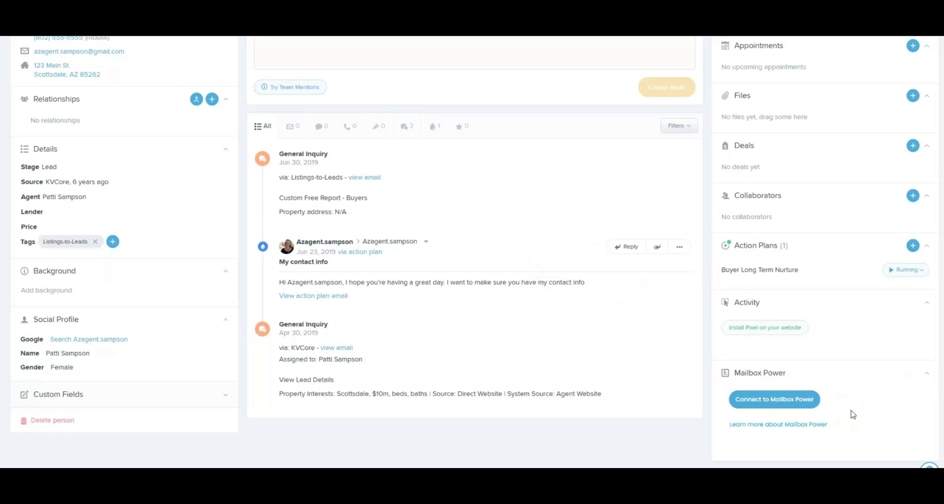
Paste the copied Follow Up Boss API key into the lead's Mailbox Power section and connect to Mailbox Power.
{"action": "left_click", "coordinate": [779, 399]}
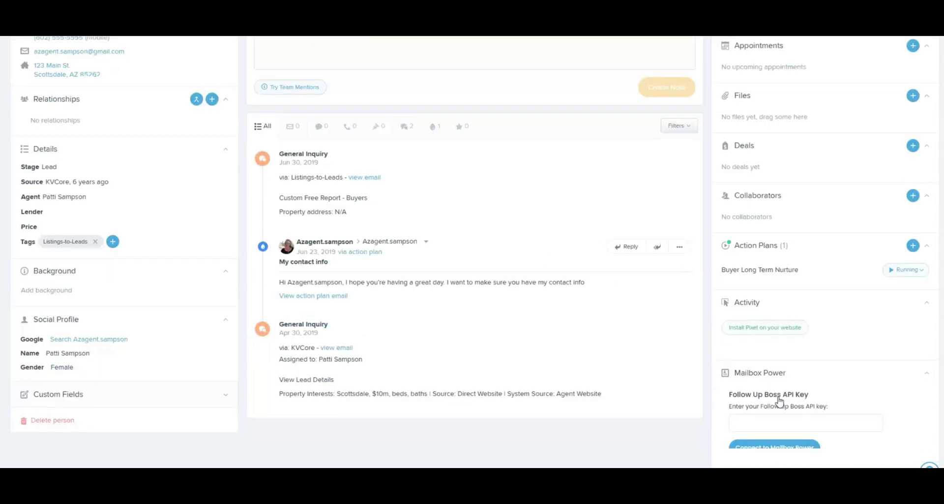
{"action": "scroll", "coordinate": [847, 364], "scroll_direction": "down", "scroll_amount": 2}
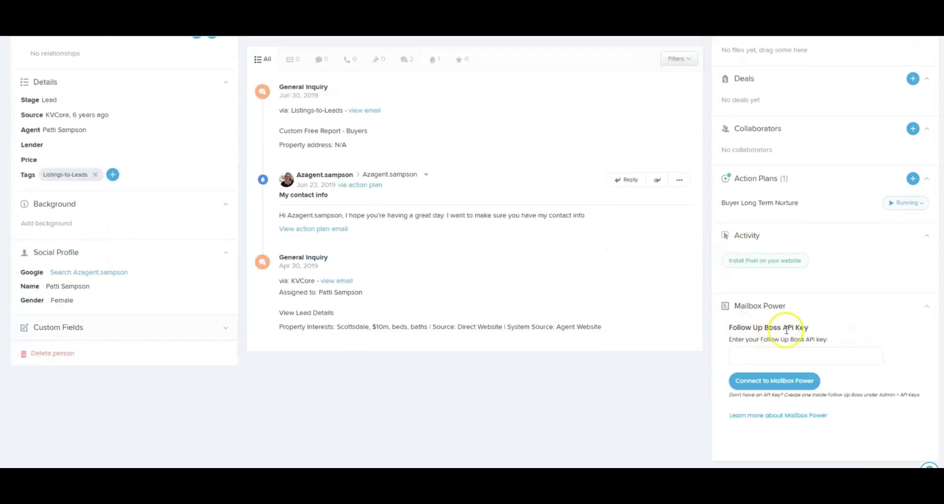
{"action": "left_click", "coordinate": [765, 355]}
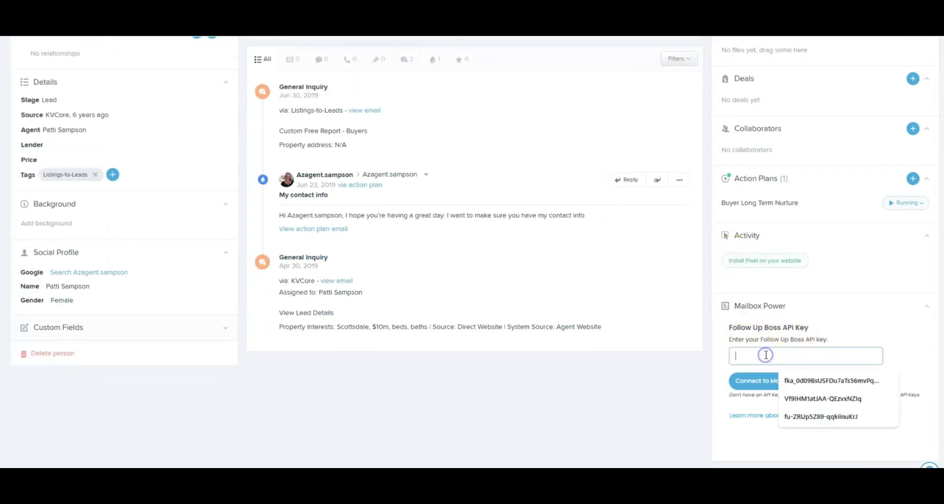
{"action": "key", "text": "ctrl+v"}
{"action": "left_click", "coordinate": [762, 380]}
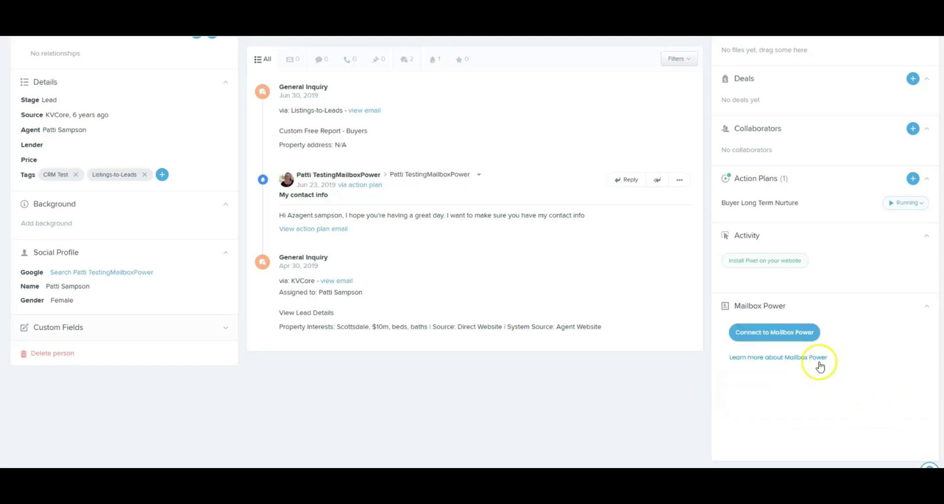
{"action": "left_click", "coordinate": [778, 332]}
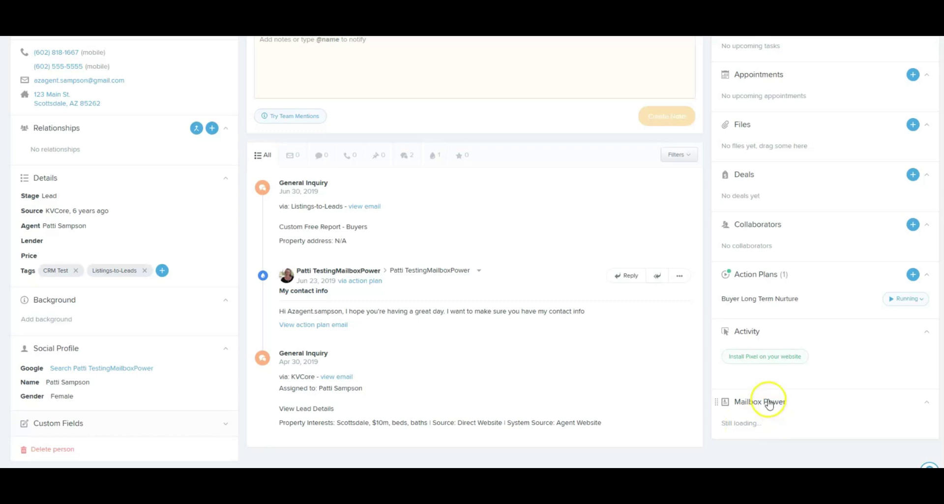
Choose CRM GROUP TEST as the Mailbox Power contact group for the lead.
{"action": "scroll", "coordinate": [596, 167], "scroll_direction": "down", "scroll_amount": 2}
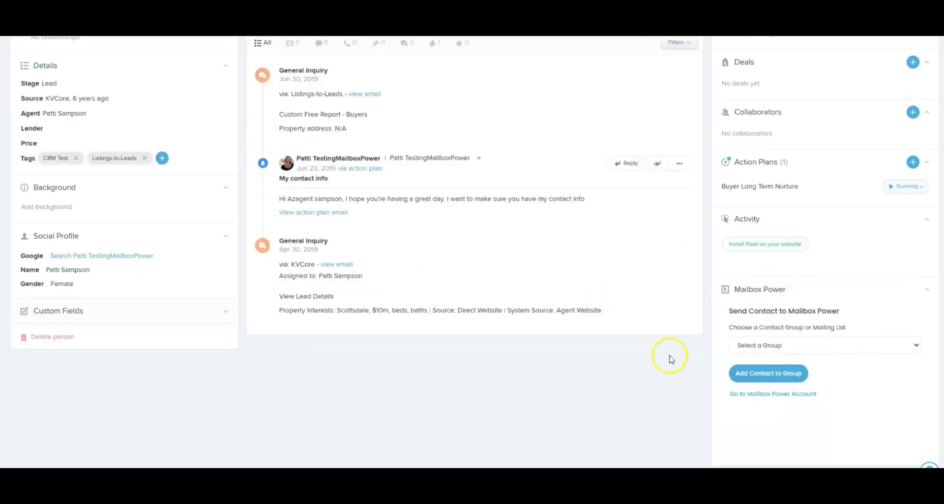
{"action": "left_click", "coordinate": [781, 346]}
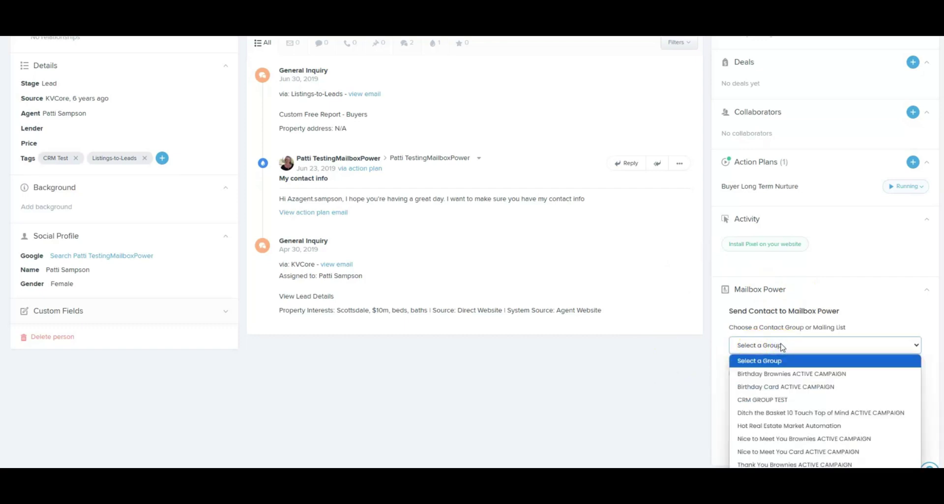
{"action": "left_click", "coordinate": [774, 400]}
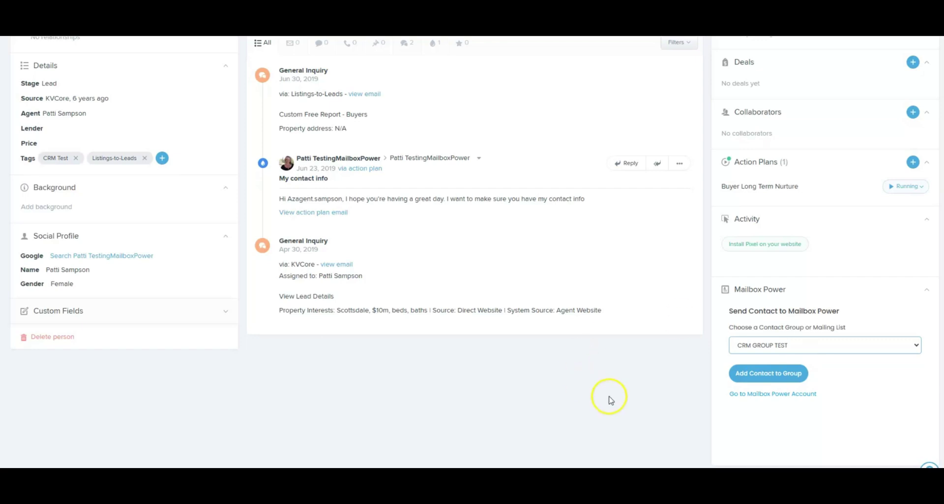
{"action": "scroll", "coordinate": [630, 406], "scroll_direction": "down", "scroll_amount": 1}
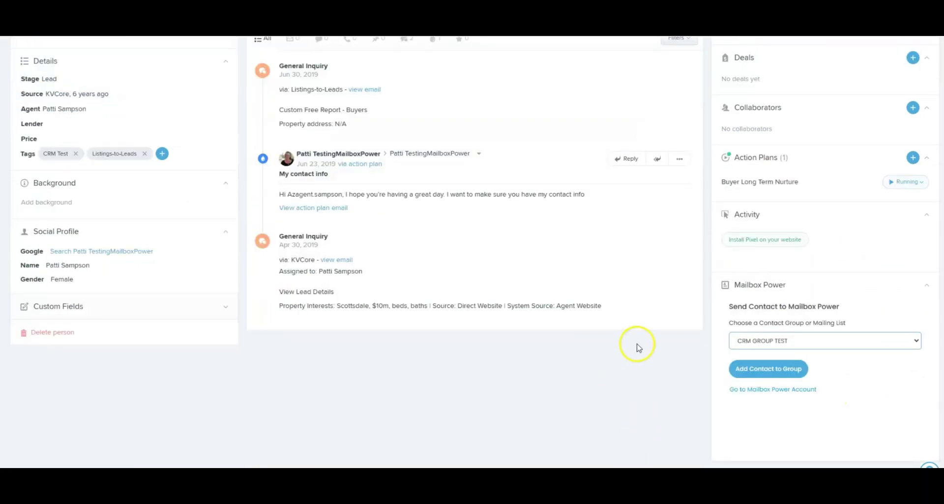
{"action": "left_click", "coordinate": [638, 350]}
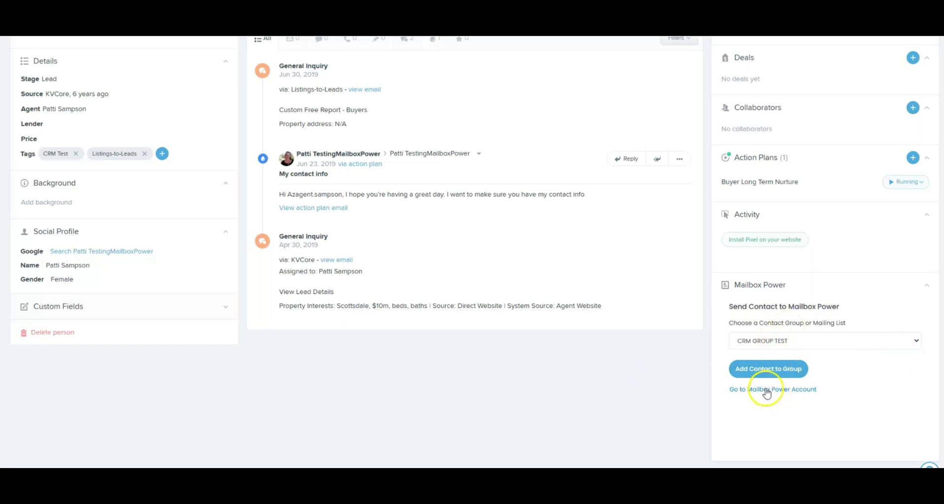
Open the Listings-to-Leads contact in the second row of the people list and check its record for a Mailbox Power section.
{"action": "scroll", "coordinate": [133, 137], "scroll_direction": "up", "scroll_amount": 4}
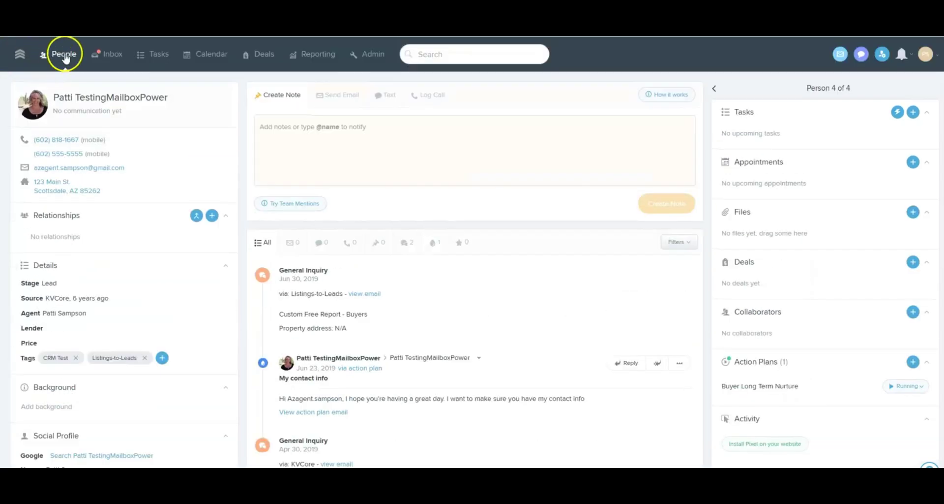
{"action": "left_click", "coordinate": [65, 55]}
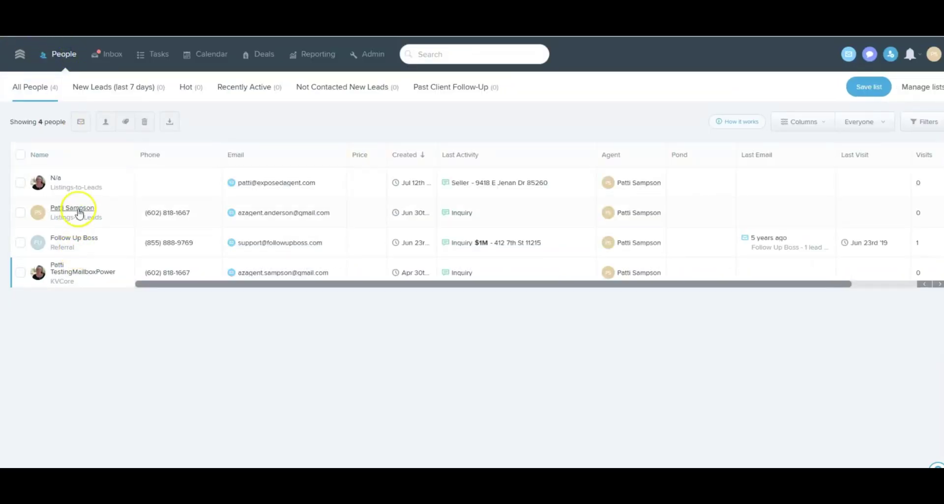
{"action": "left_click", "coordinate": [79, 207]}
{"action": "scroll", "coordinate": [828, 333], "scroll_direction": "down", "scroll_amount": 2}
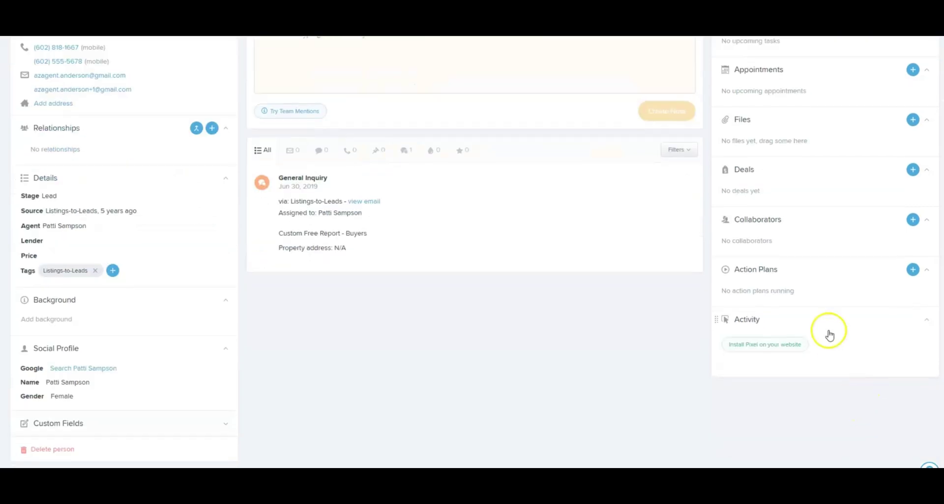
{"action": "scroll", "coordinate": [269, 187], "scroll_direction": "up", "scroll_amount": 2}
{"action": "left_click", "coordinate": [60, 55]}
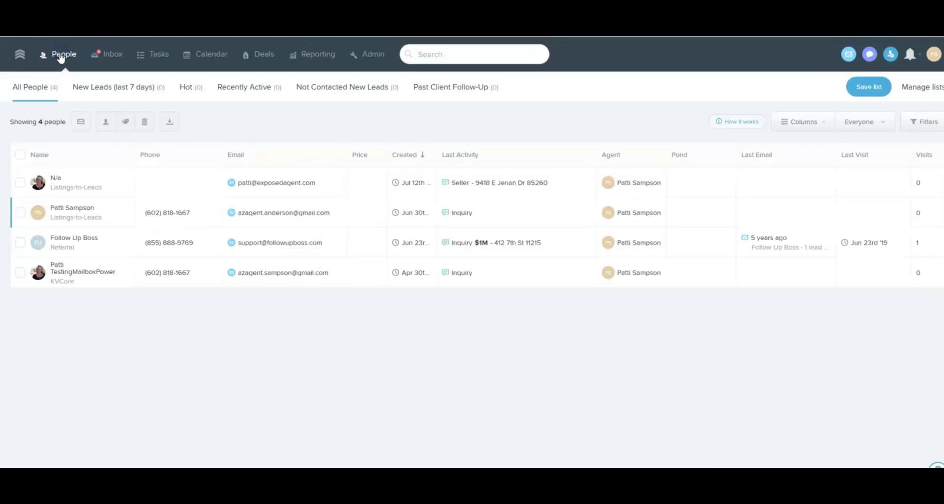
{"action": "left_click", "coordinate": [71, 208]}
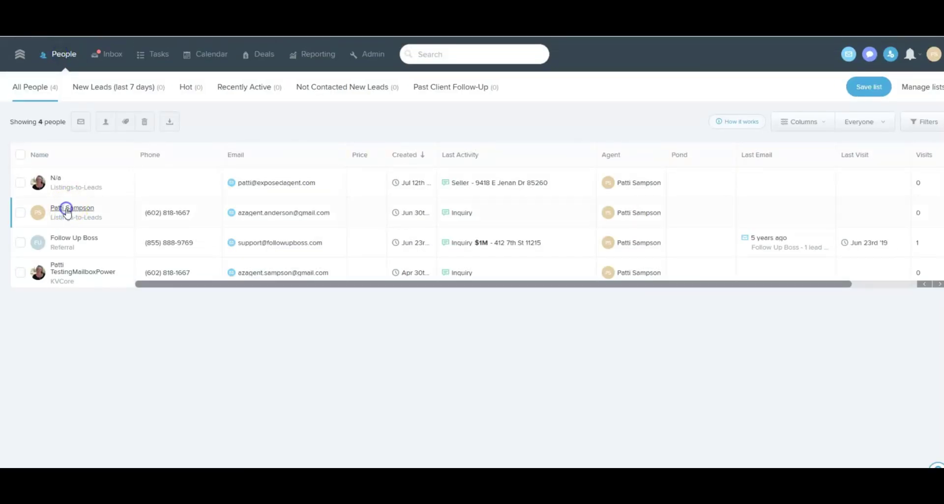
{"action": "scroll", "coordinate": [792, 413], "scroll_direction": "down", "scroll_amount": 2}
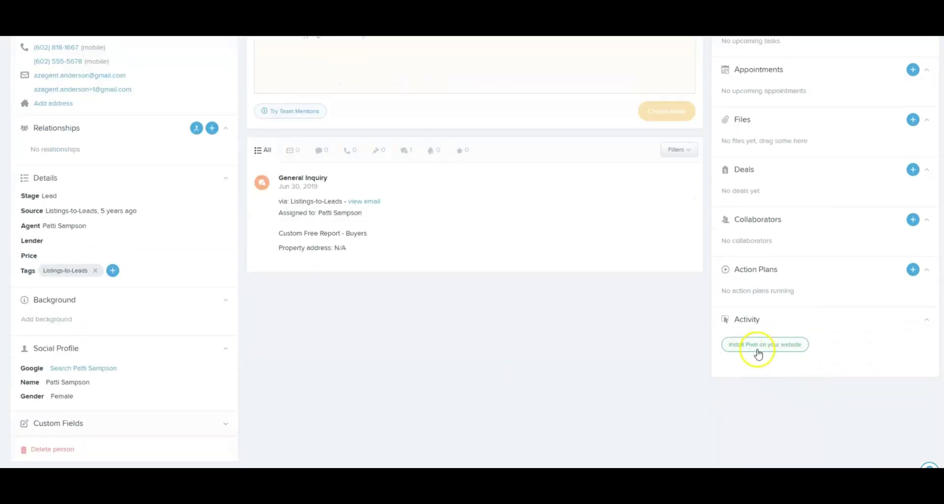
{"action": "scroll", "coordinate": [4, 197], "scroll_direction": "up", "scroll_amount": 3}
Open the N/a Listings-to-Leads contact and look at the API key entry in its Mailbox Power section.
{"action": "left_click", "coordinate": [60, 54]}
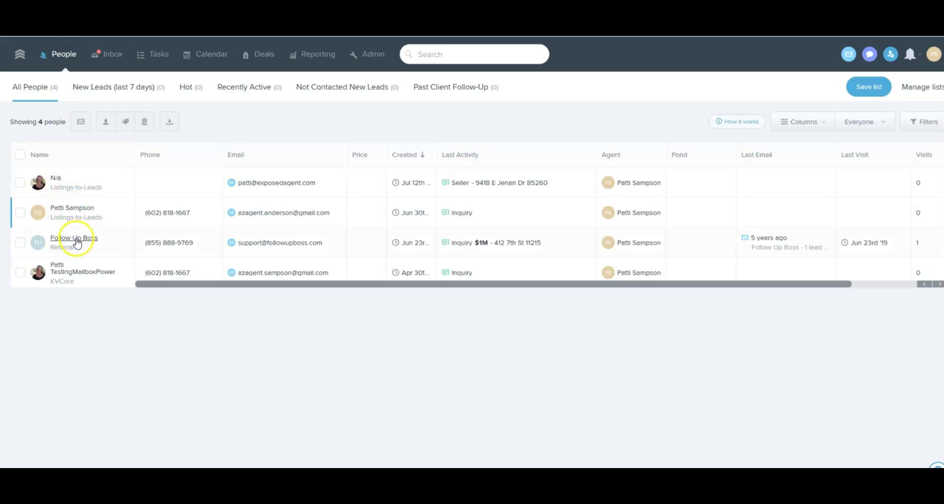
{"action": "left_click", "coordinate": [70, 191]}
{"action": "scroll", "coordinate": [774, 394], "scroll_direction": "down", "scroll_amount": 5}
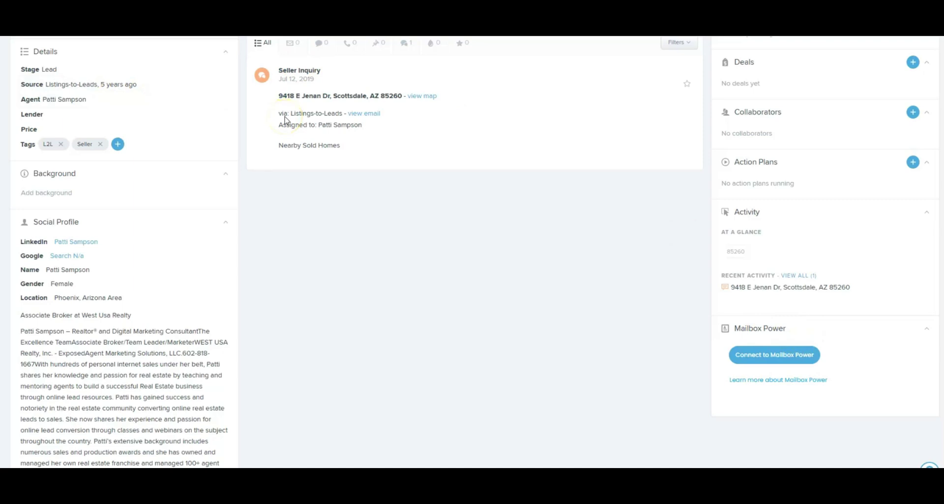
{"action": "left_click", "coordinate": [782, 358]}
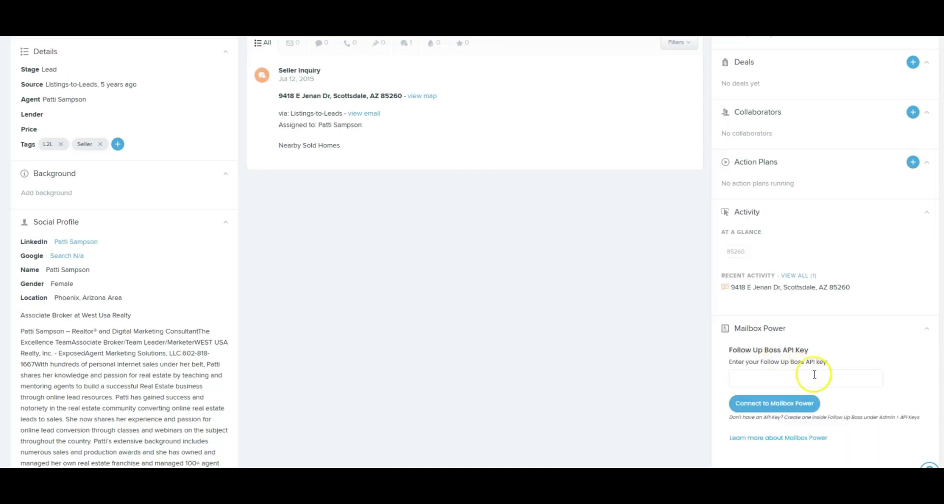
{"action": "left_click", "coordinate": [814, 375]}
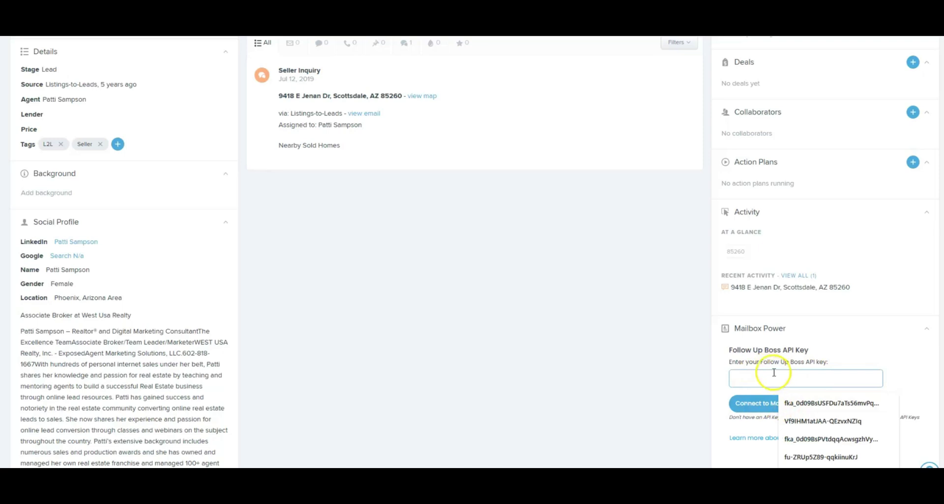
{"action": "left_click", "coordinate": [645, 377]}
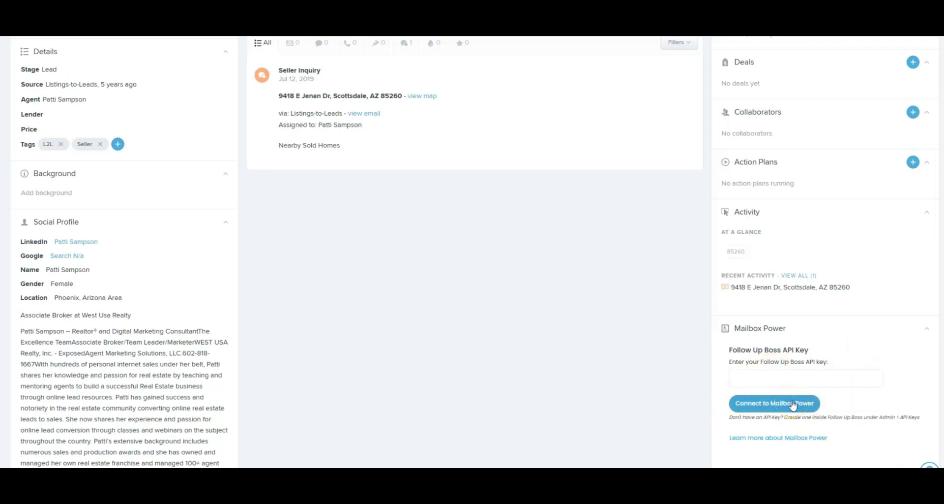
{"action": "scroll", "coordinate": [452, 287], "scroll_direction": "up", "scroll_amount": 2}
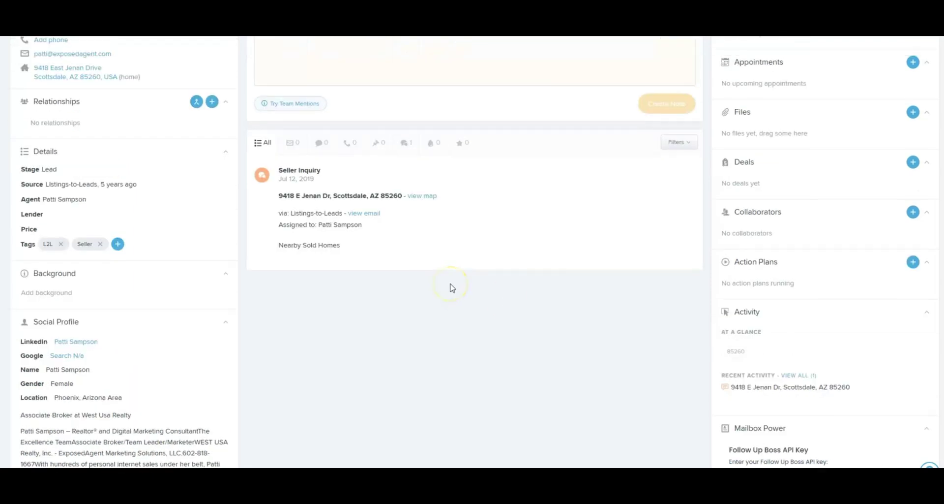
{"action": "scroll", "coordinate": [452, 288], "scroll_direction": "up", "scroll_amount": 2}
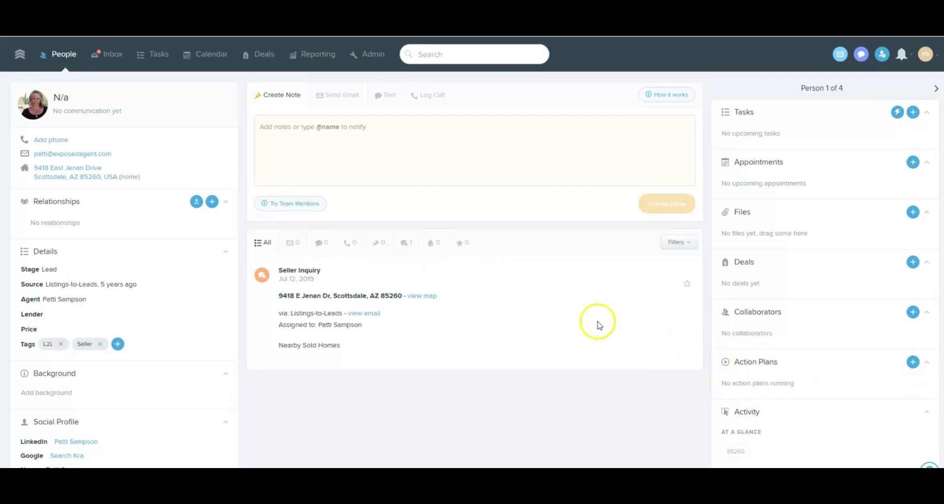
{"action": "scroll", "coordinate": [910, 333], "scroll_direction": "down", "scroll_amount": 7}
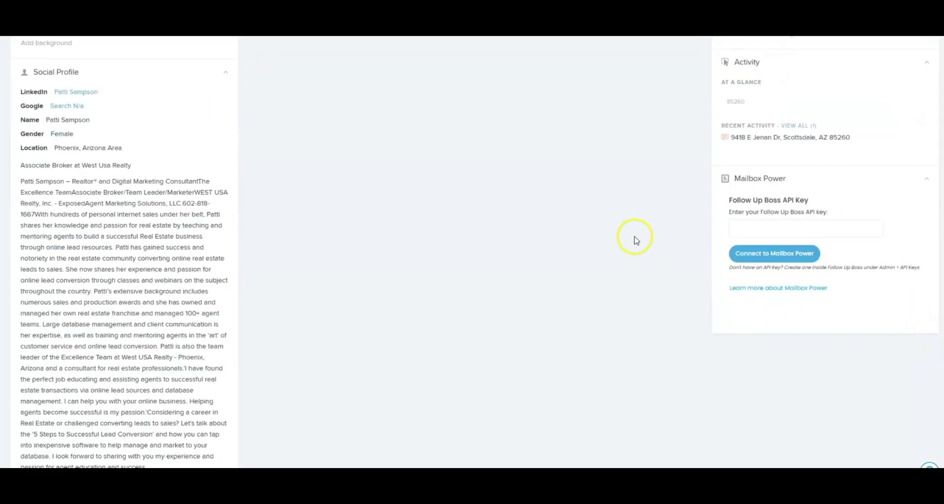
{"action": "scroll", "coordinate": [820, 309], "scroll_direction": "up", "scroll_amount": 4}
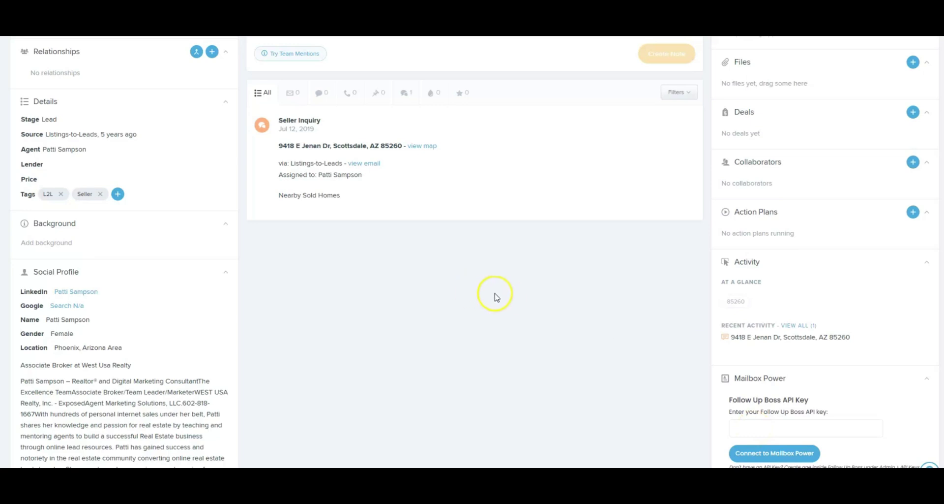
{"action": "scroll", "coordinate": [529, 305], "scroll_direction": "up", "scroll_amount": 2}
{"action": "scroll", "coordinate": [604, 394], "scroll_direction": "up", "scroll_amount": 1}
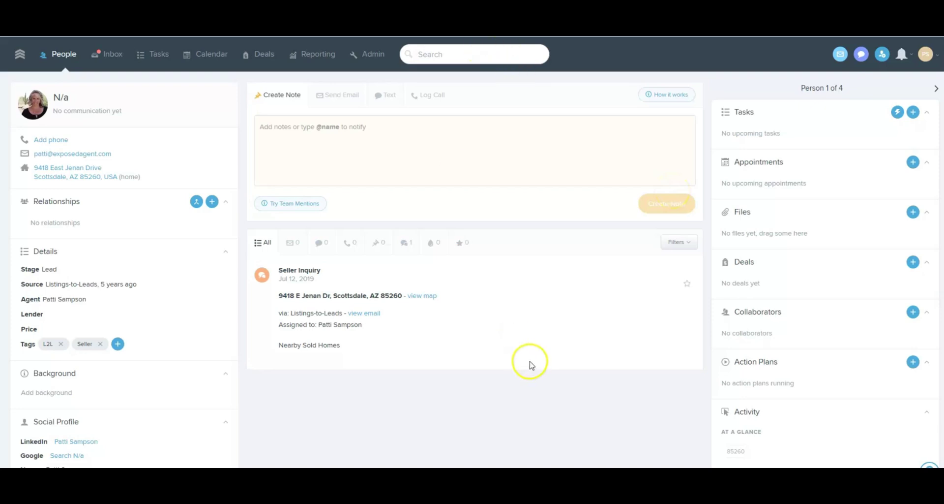
{"action": "scroll", "coordinate": [832, 358], "scroll_direction": "down", "scroll_amount": 4}
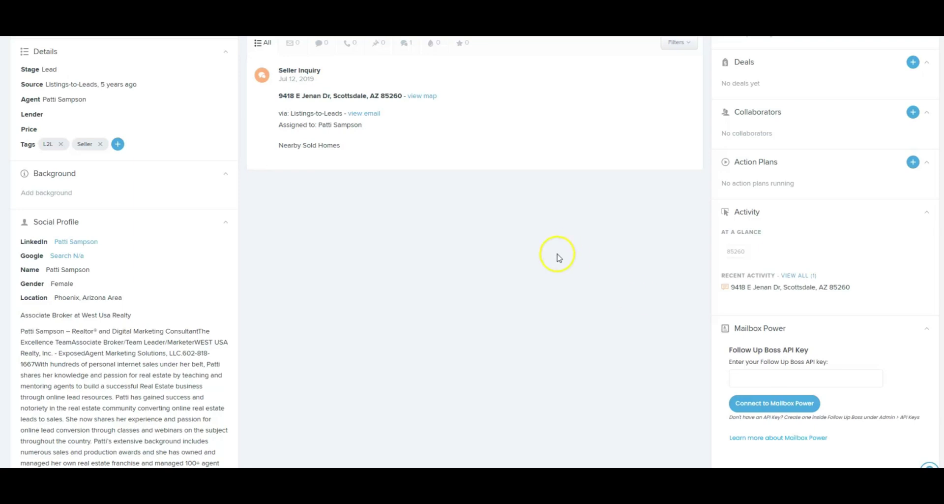
{"action": "scroll", "coordinate": [557, 255], "scroll_direction": "up", "scroll_amount": 4}
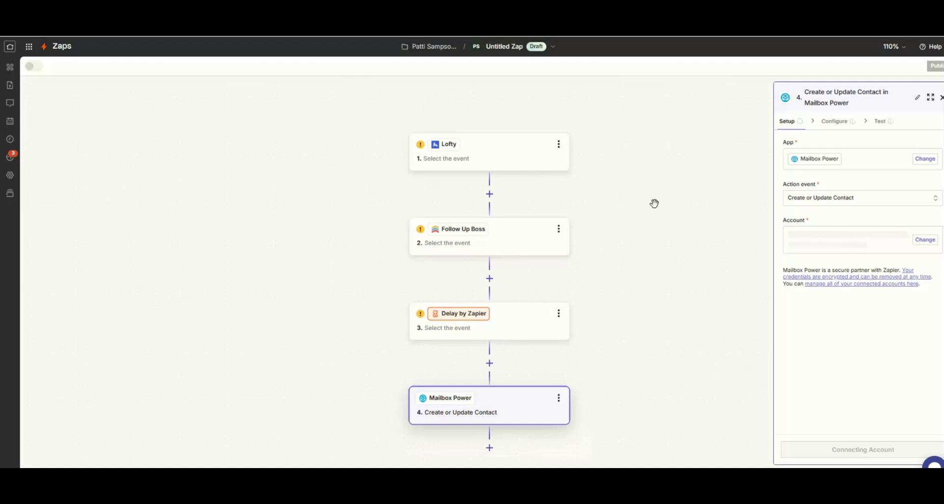
Switch to Zapier, leave the existing draft for the Zaps list and create a new Zap.
{"action": "left_click", "coordinate": [560, 145]}
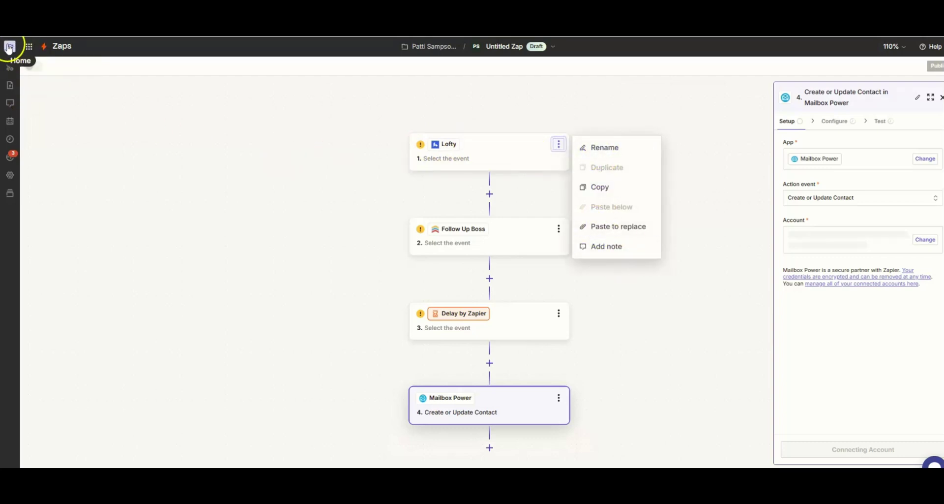
{"action": "left_click", "coordinate": [59, 50]}
{"action": "left_click", "coordinate": [59, 49]}
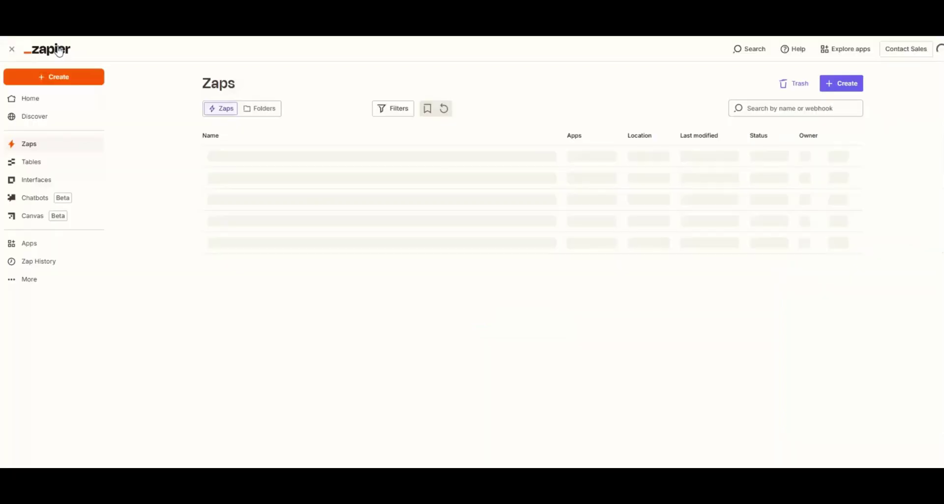
{"action": "left_click", "coordinate": [50, 78]}
{"action": "left_click", "coordinate": [60, 78]}
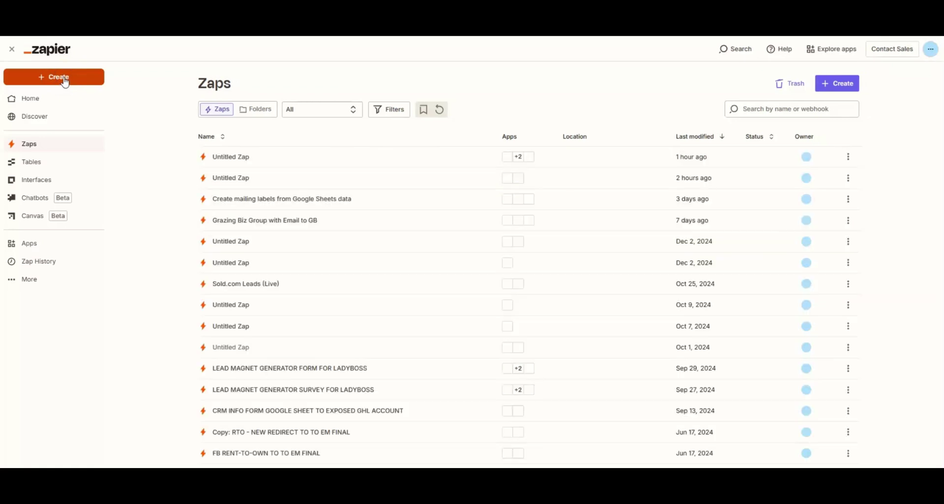
{"action": "left_click", "coordinate": [65, 78]}
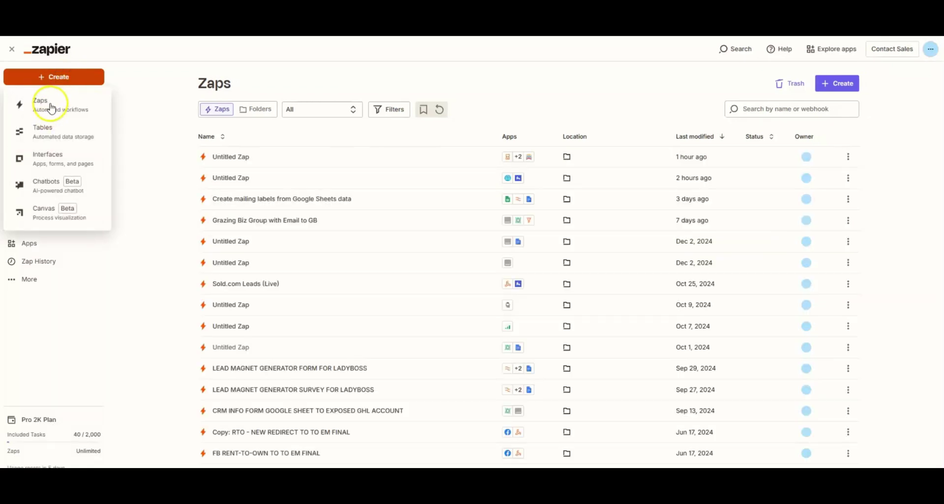
{"action": "left_click", "coordinate": [919, 87]}
{"action": "left_click", "coordinate": [843, 82]}
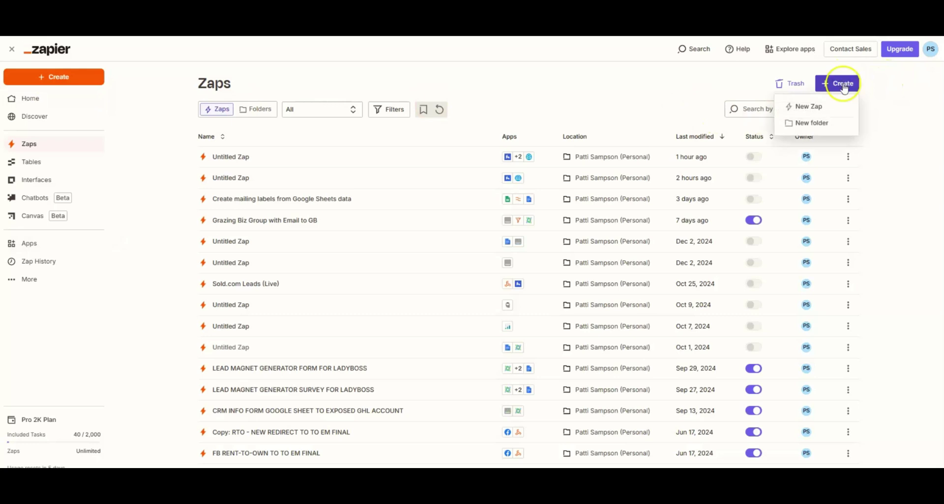
{"action": "left_click", "coordinate": [822, 106]}
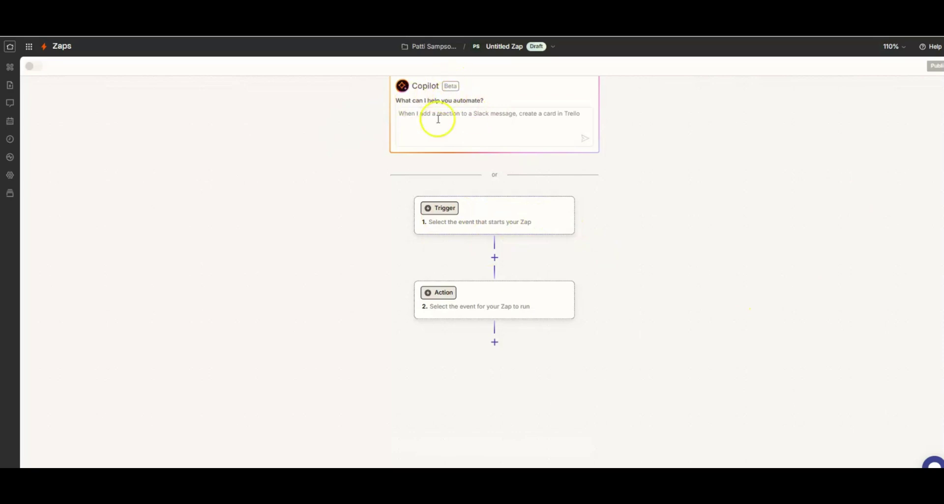
Search the trigger apps for "follow" and choose Follow Up Boss as the new Zap's trigger app.
{"action": "left_click", "coordinate": [474, 216]}
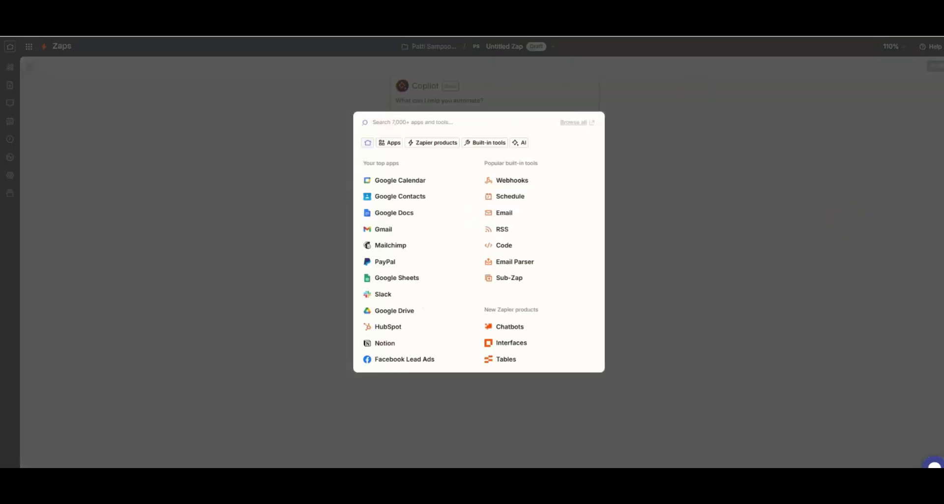
{"action": "type", "text": "follow"}
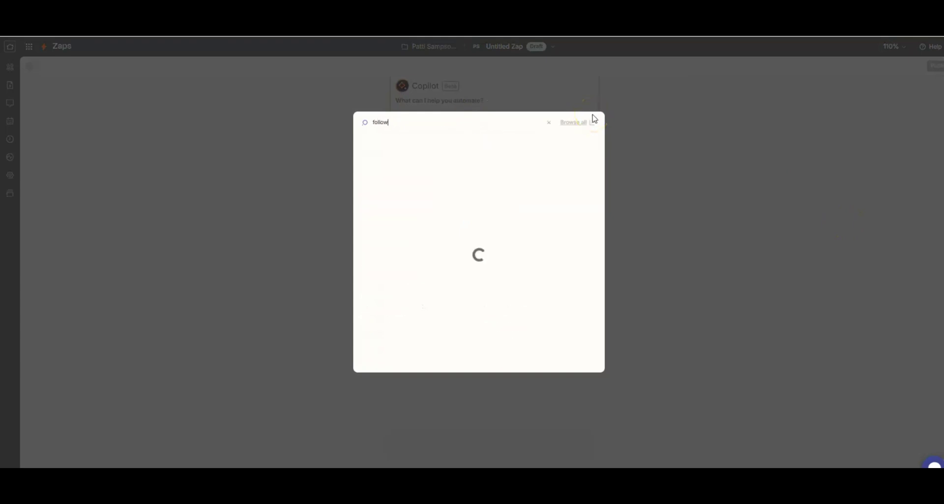
{"action": "type", "text": "up"}
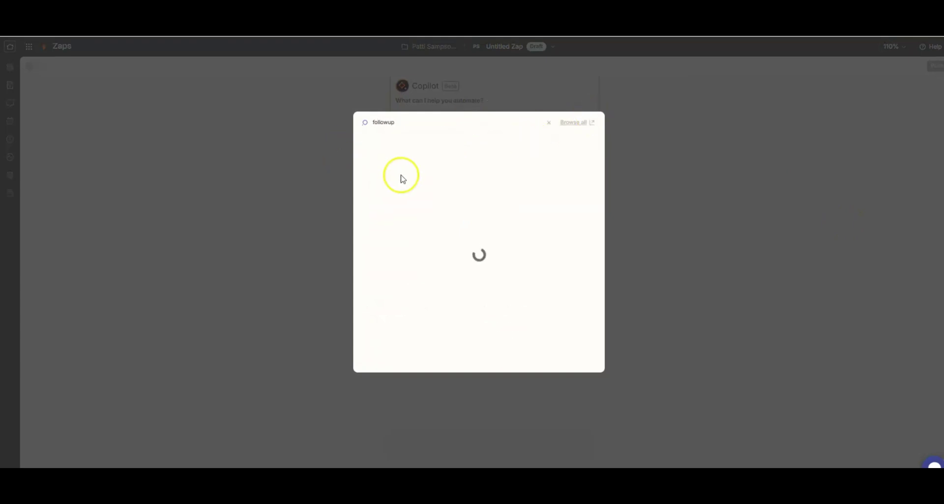
{"action": "key", "text": "BackSpace"}
{"action": "key", "text": "BackSpace"}
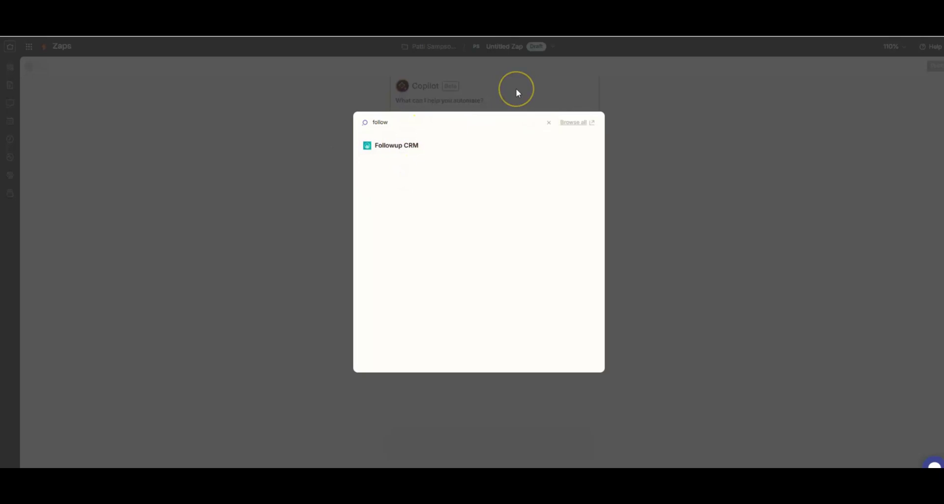
{"action": "left_click", "coordinate": [559, 145]}
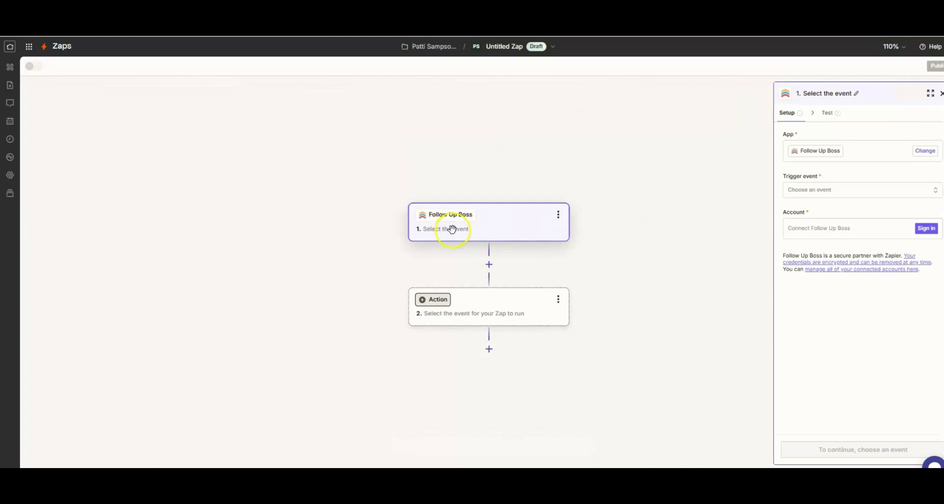
Set the Follow Up Boss trigger event to Tag Added to Contact.
{"action": "left_click", "coordinate": [452, 230]}
{"action": "left_click", "coordinate": [833, 189]}
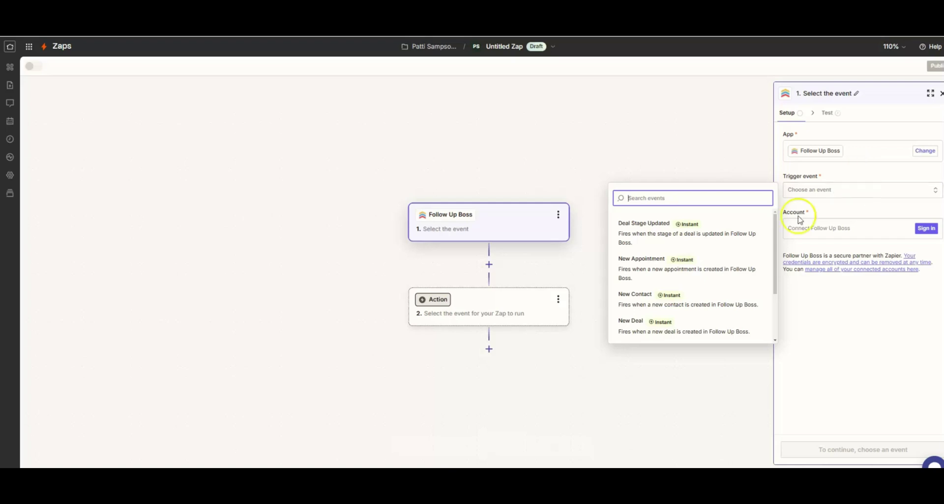
{"action": "scroll", "coordinate": [700, 246], "scroll_direction": "down", "scroll_amount": 3}
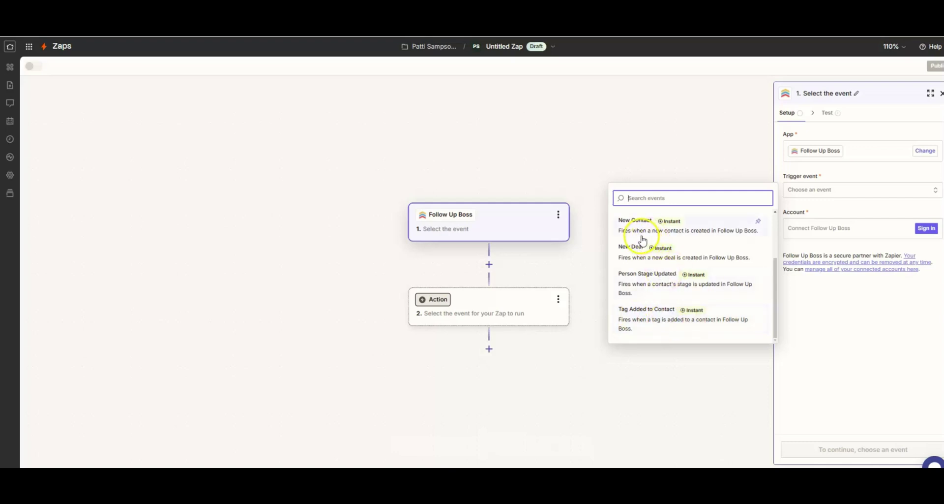
{"action": "scroll", "coordinate": [642, 239], "scroll_direction": "up", "scroll_amount": 3}
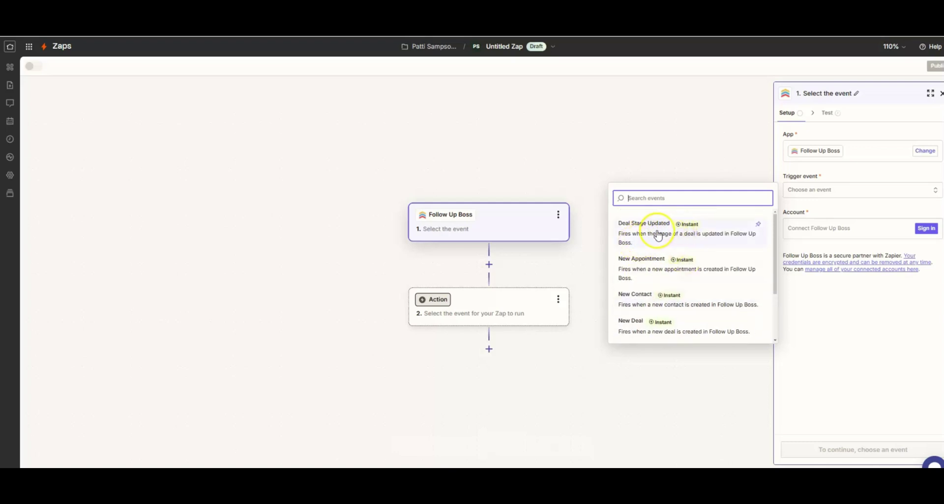
{"action": "scroll", "coordinate": [691, 295], "scroll_direction": "down", "scroll_amount": 3}
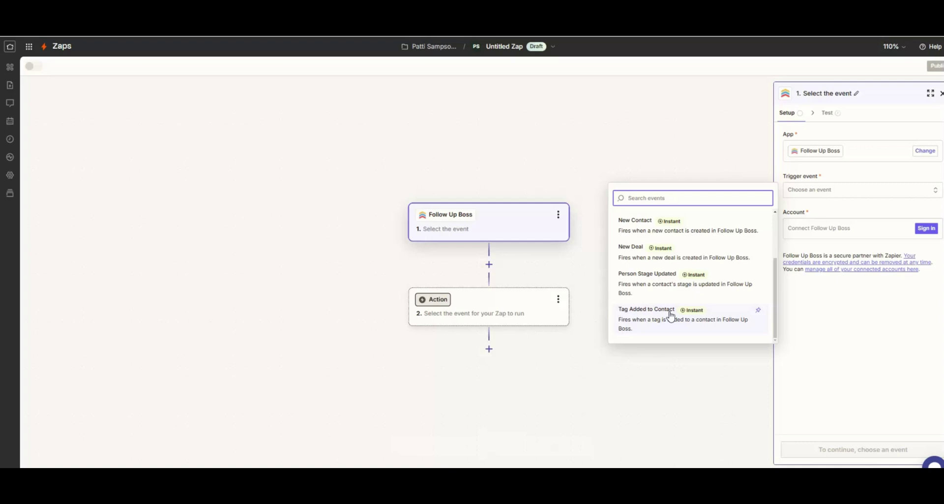
{"action": "left_click", "coordinate": [661, 318]}
{"action": "left_click", "coordinate": [668, 323]}
{"action": "left_click", "coordinate": [678, 321]}
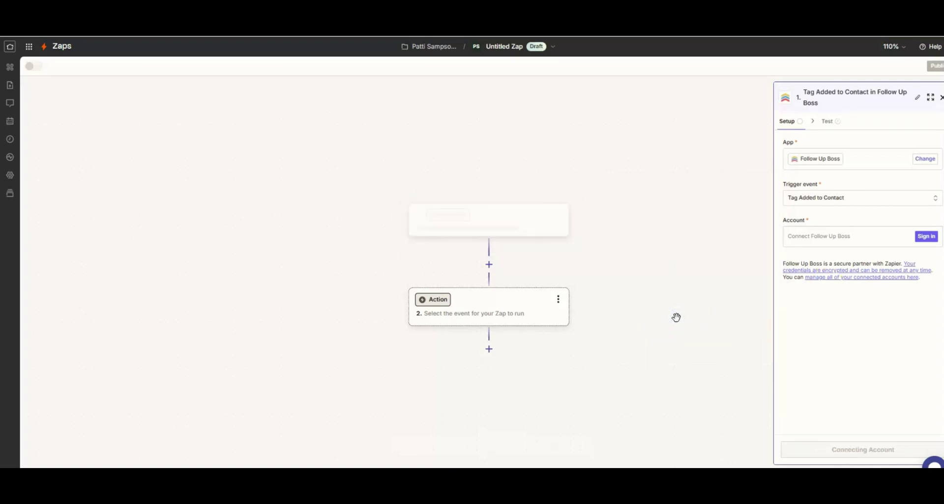
Switch from the trigger's account sign-in to Follow Up Boss and open the API settings in its admin area.
{"action": "left_click", "coordinate": [845, 239]}
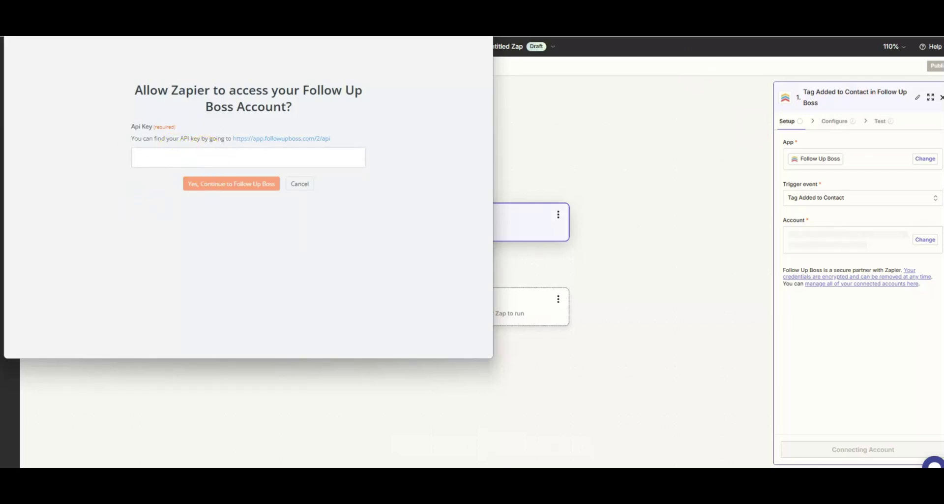
{"action": "left_click", "coordinate": [436, 0]}
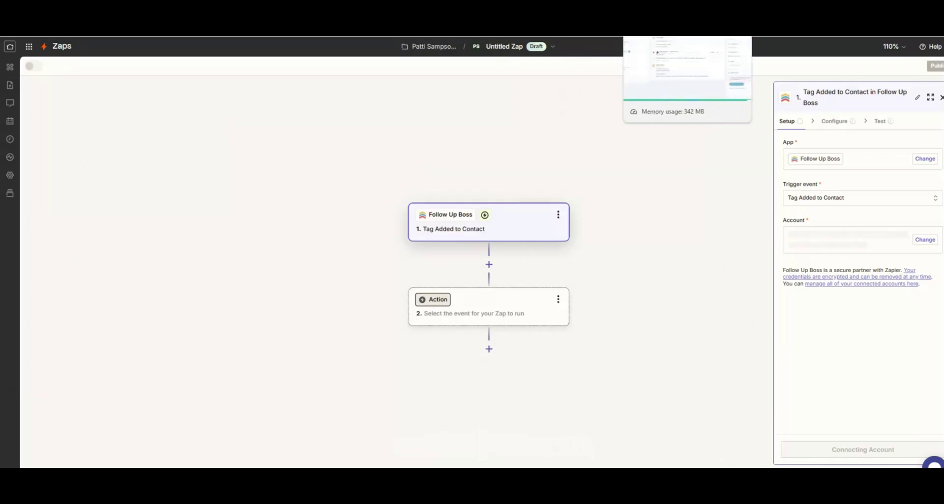
{"action": "left_click", "coordinate": [595, 0]}
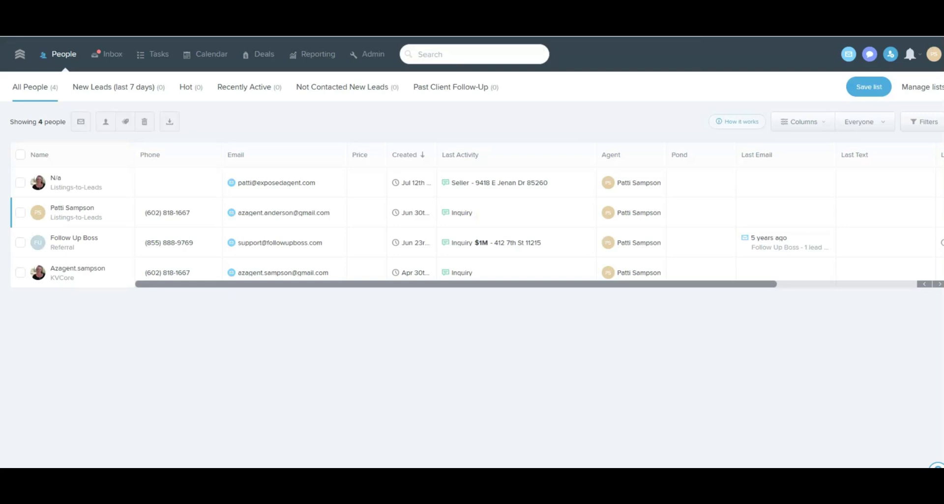
{"action": "left_click", "coordinate": [369, 53]}
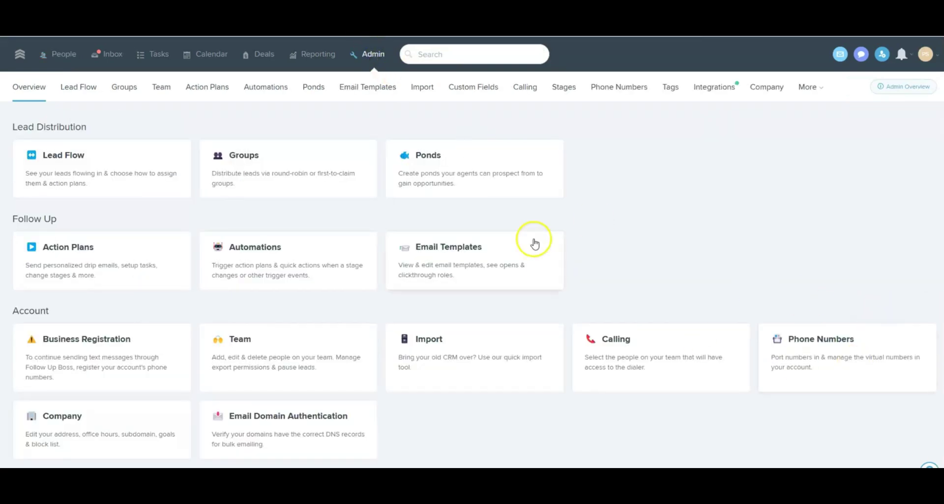
{"action": "left_click", "coordinate": [717, 93]}
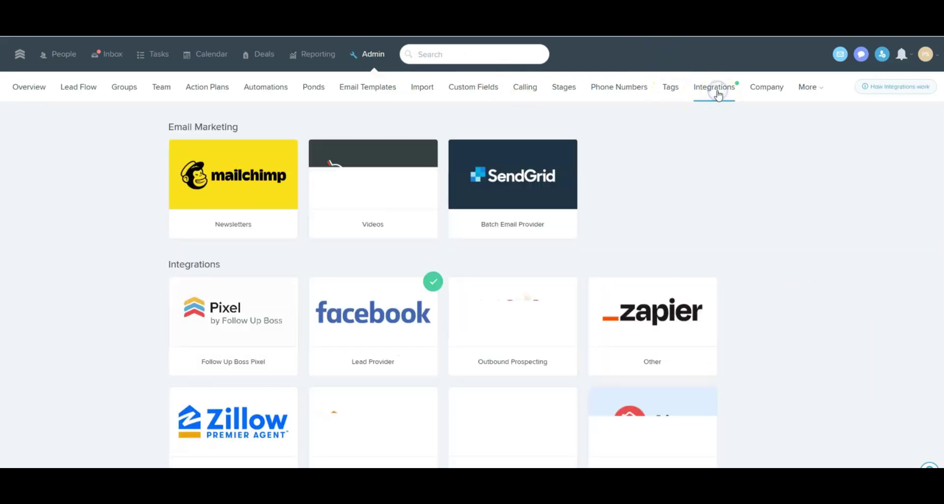
{"action": "left_click", "coordinate": [660, 310]}
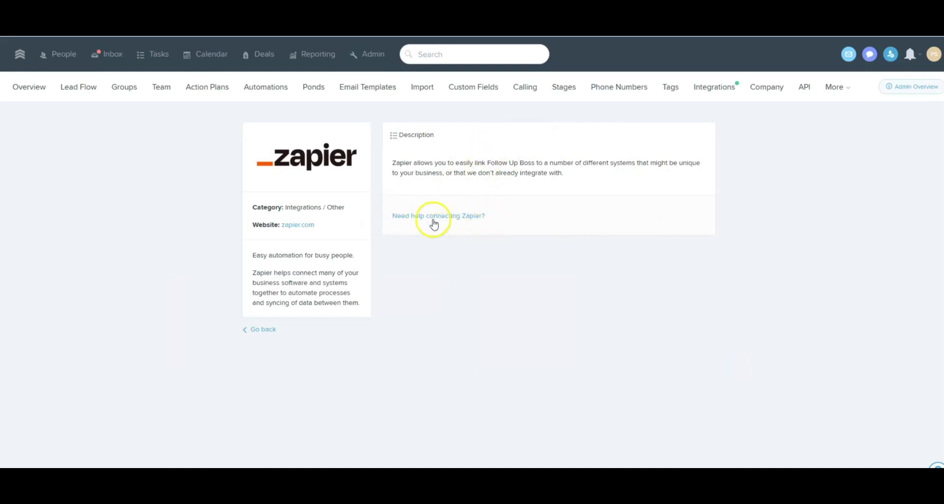
{"action": "left_click", "coordinate": [805, 89]}
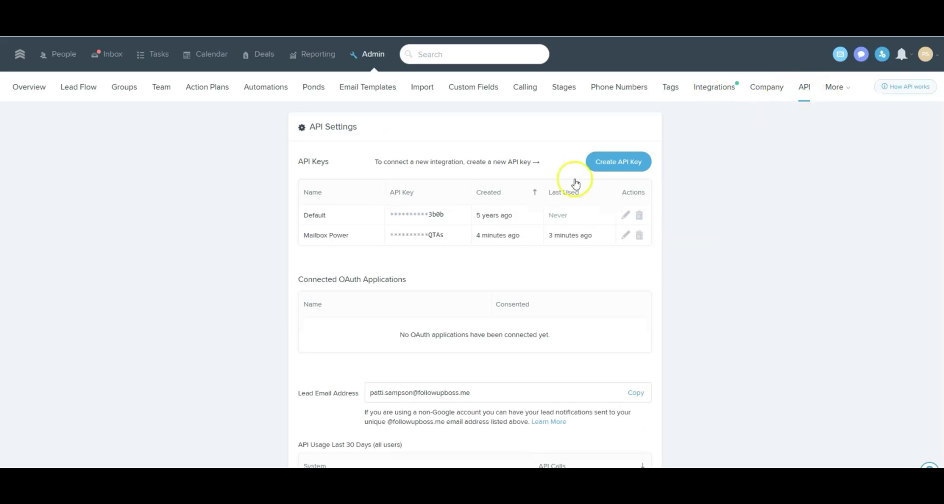
Create a Follow Up Boss API key named Zapier and copy it.
{"action": "left_click", "coordinate": [617, 161]}
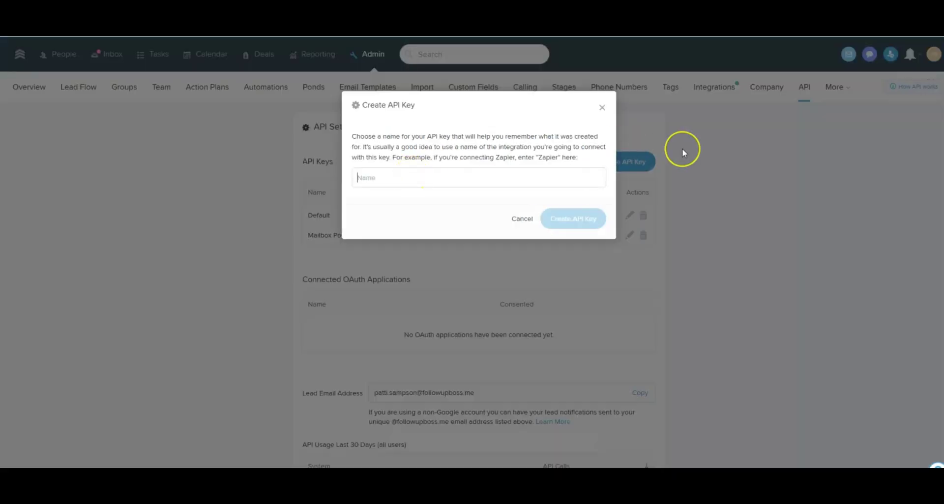
{"action": "type", "text": "Zapier"}
{"action": "left_click", "coordinate": [573, 218]}
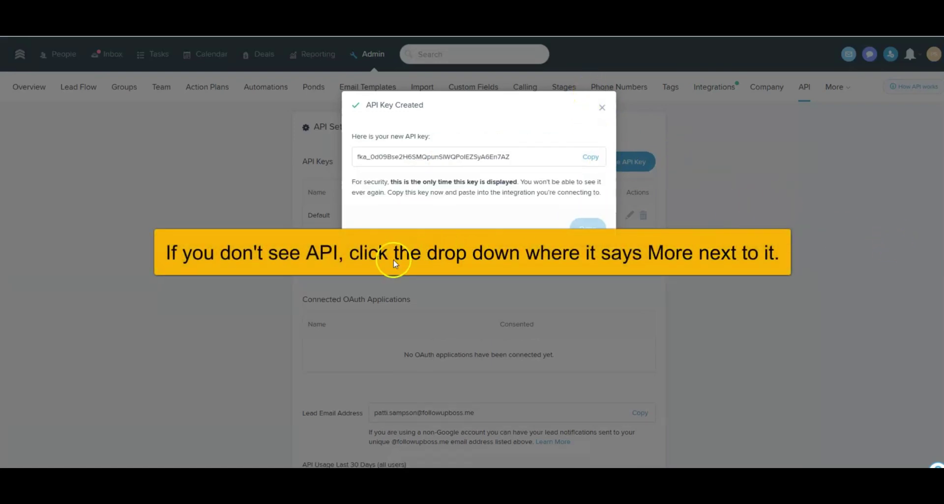
{"action": "left_click", "coordinate": [592, 156]}
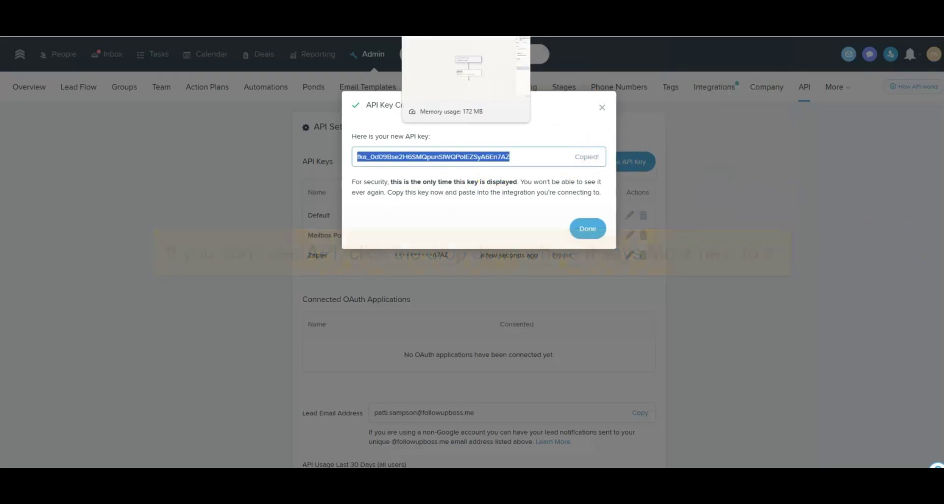
Switch back to the Zap and connect a new Follow Up Boss account to the trigger by pasting the copied API key.
{"action": "left_click", "coordinate": [442, 10]}
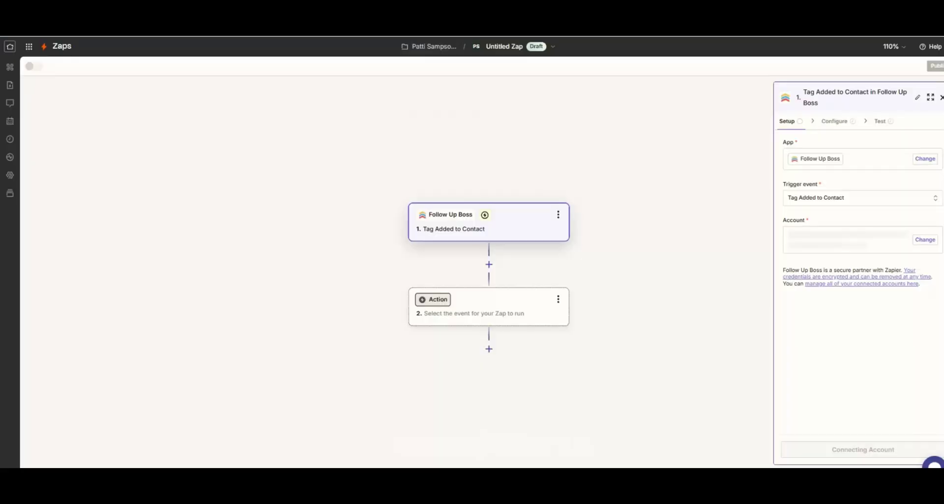
{"action": "left_click", "coordinate": [843, 240]}
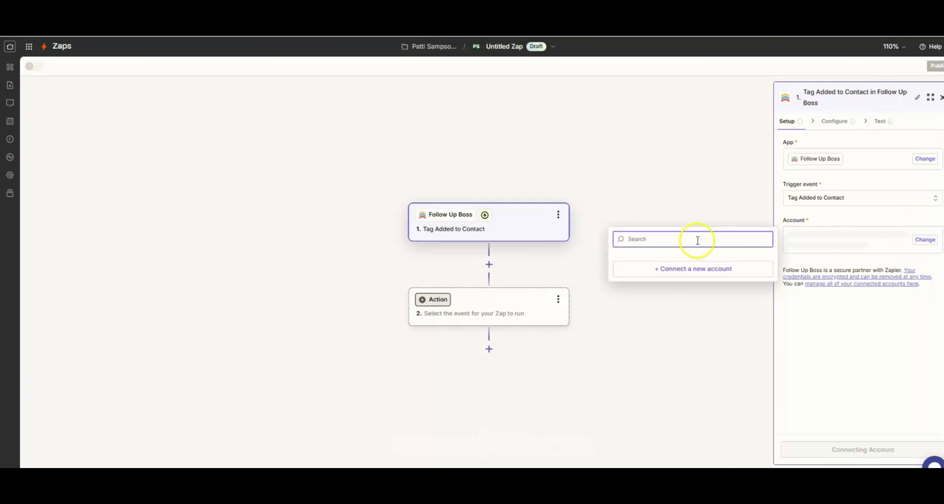
{"action": "left_click", "coordinate": [659, 271]}
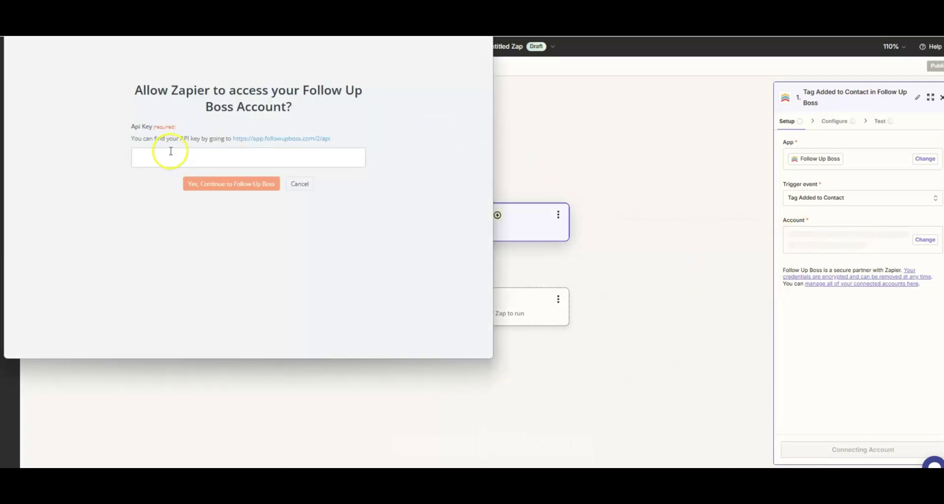
{"action": "left_click", "coordinate": [171, 152]}
{"action": "key", "text": "ctrl+v"}
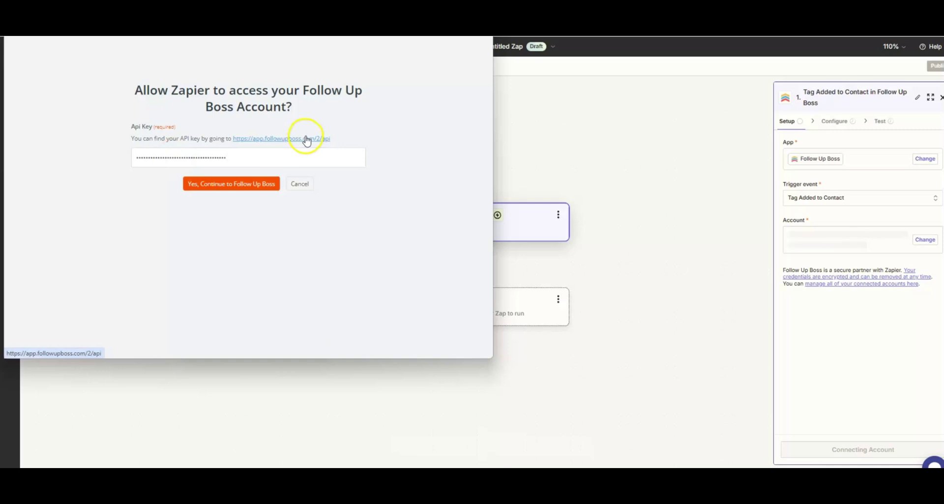
{"action": "left_click", "coordinate": [246, 184]}
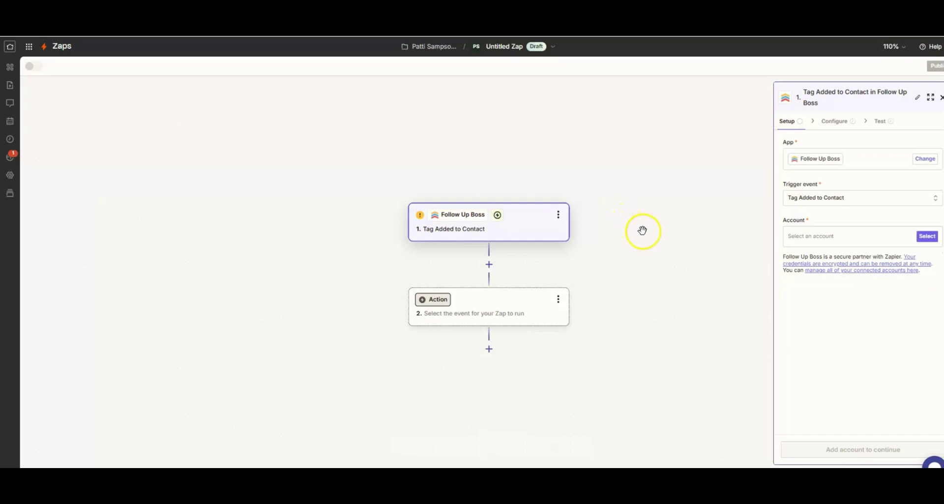
Search the action apps for "mailbo" and choose Mailbox Power as the Zap's action app.
{"action": "left_click", "coordinate": [470, 309]}
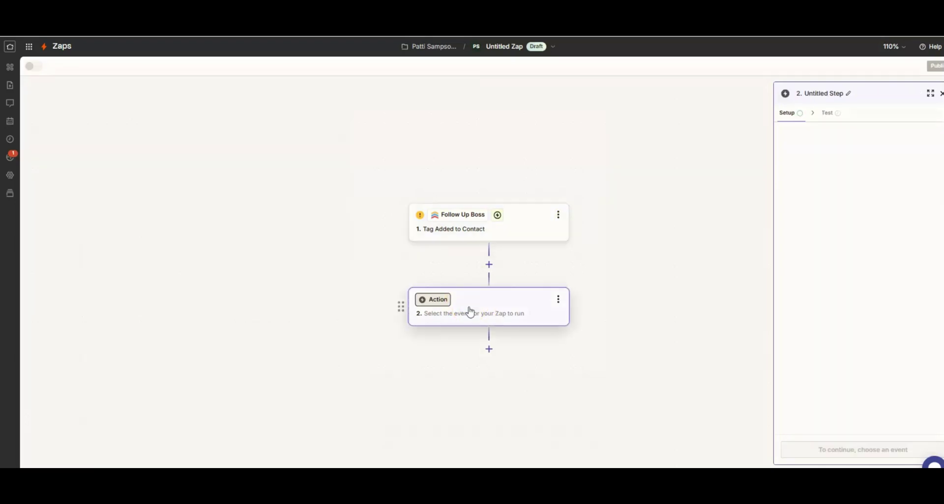
{"action": "type", "text": "mailbo"}
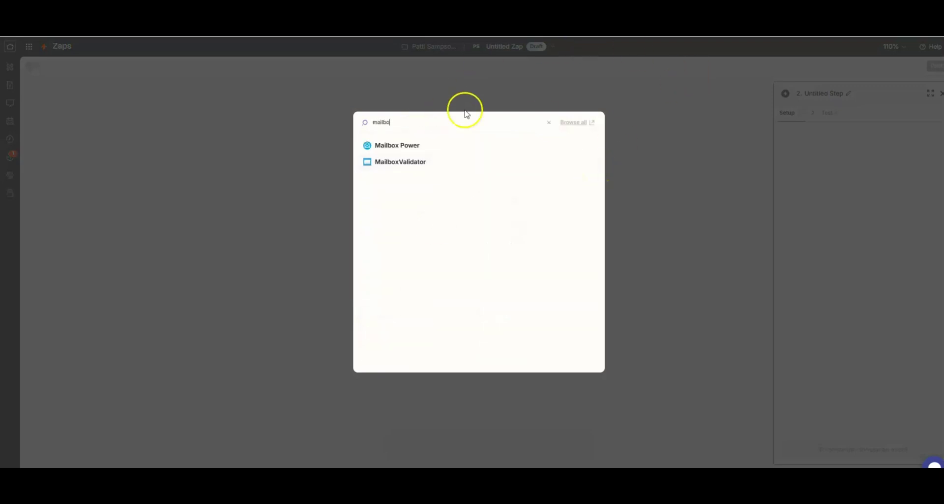
{"action": "left_click", "coordinate": [418, 145]}
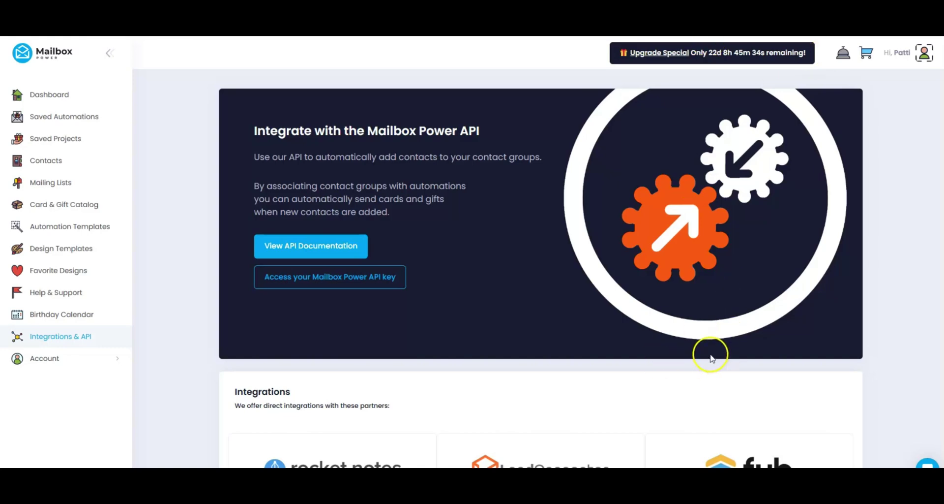
In Mailbox Power's integrations, open the Zapier API key page and copy the API key to the clipboard.
{"action": "scroll", "coordinate": [710, 355], "scroll_direction": "down", "scroll_amount": 5}
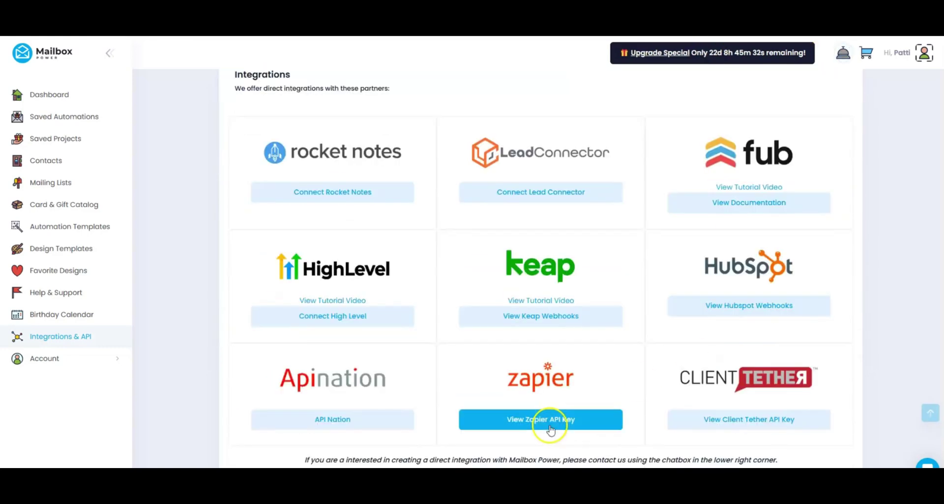
{"action": "left_click", "coordinate": [541, 422]}
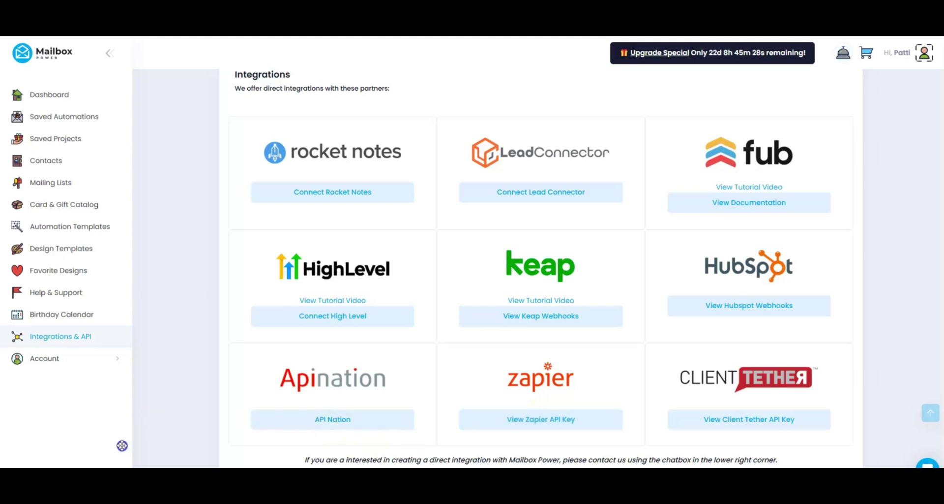
{"action": "left_click", "coordinate": [546, 422]}
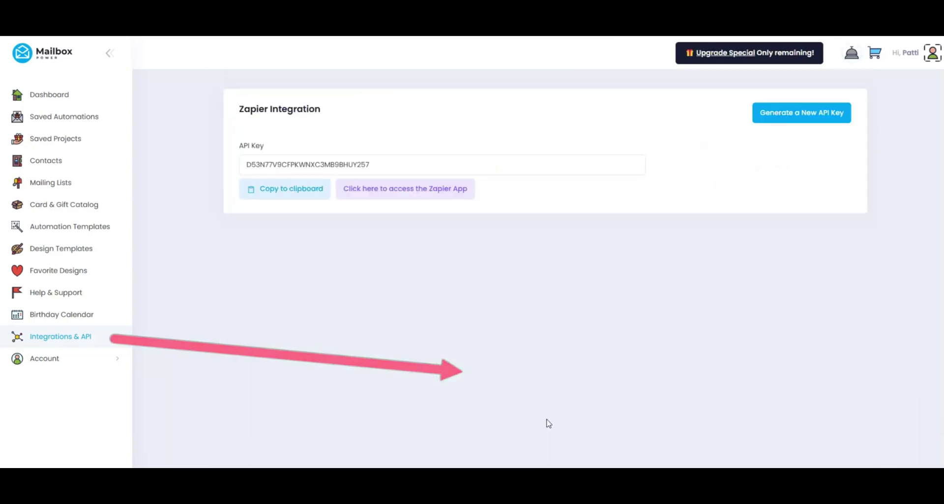
{"action": "left_click", "coordinate": [285, 189]}
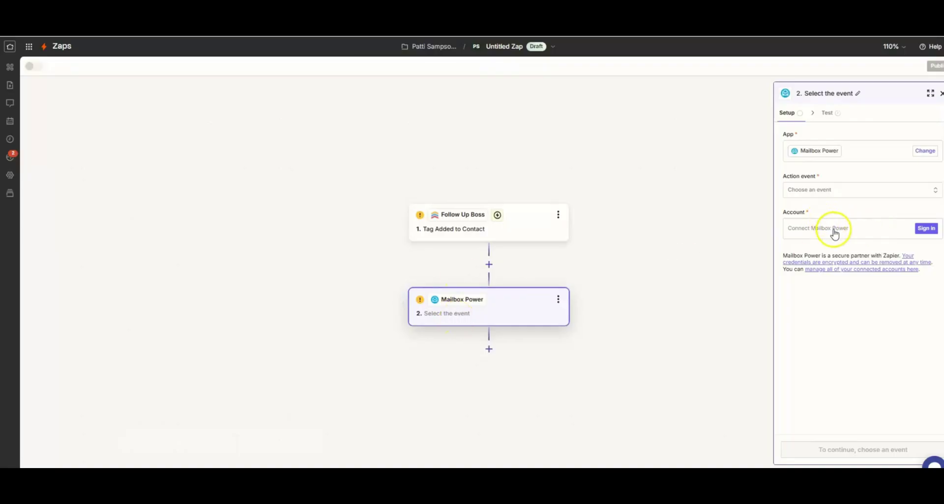
Back in the Zap, set the Mailbox Power action event to Create or Update Contact.
{"action": "left_click", "coordinate": [833, 194]}
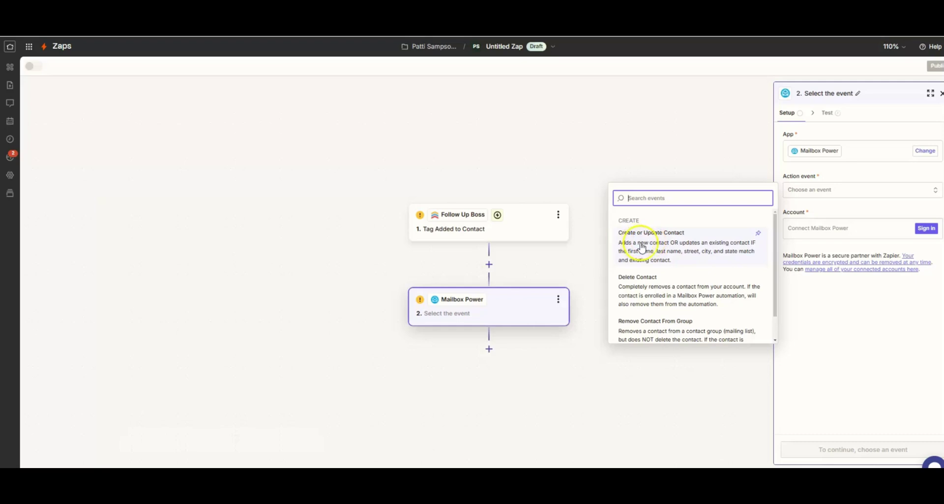
{"action": "scroll", "coordinate": [685, 251], "scroll_direction": "down", "scroll_amount": 1}
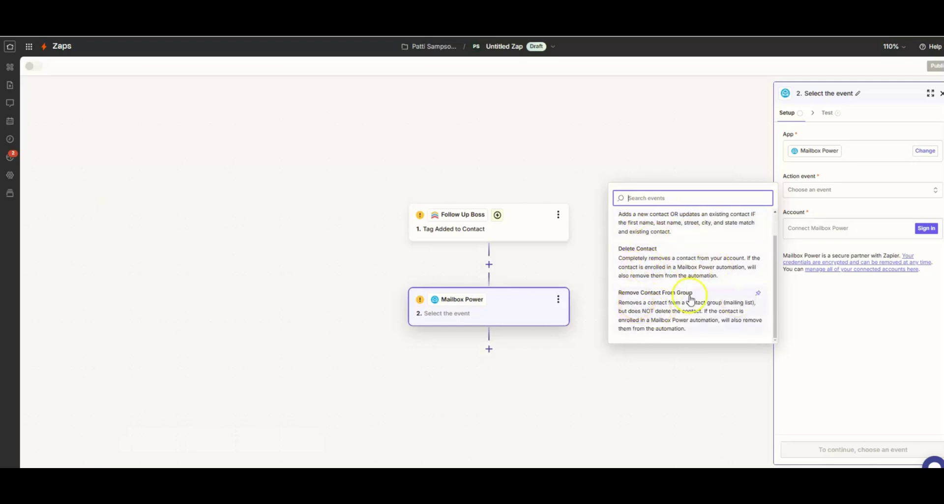
{"action": "scroll", "coordinate": [679, 302], "scroll_direction": "up", "scroll_amount": 1}
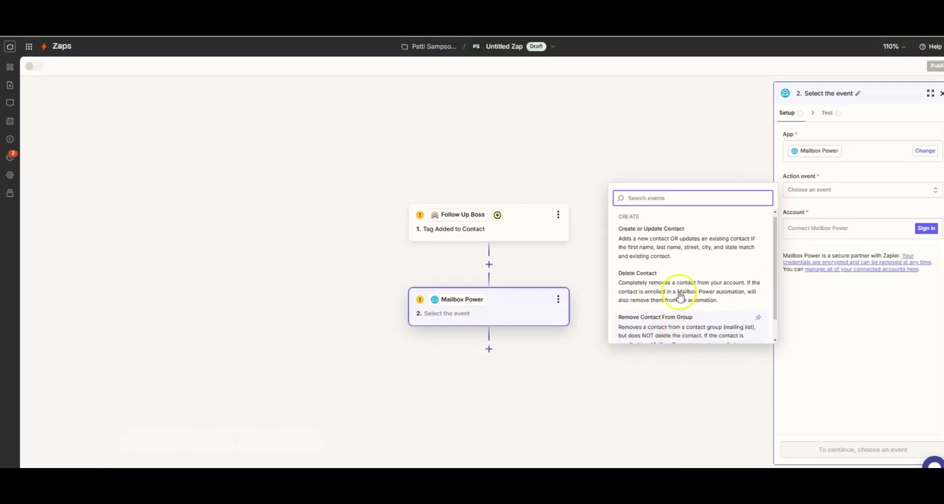
{"action": "left_click", "coordinate": [662, 248]}
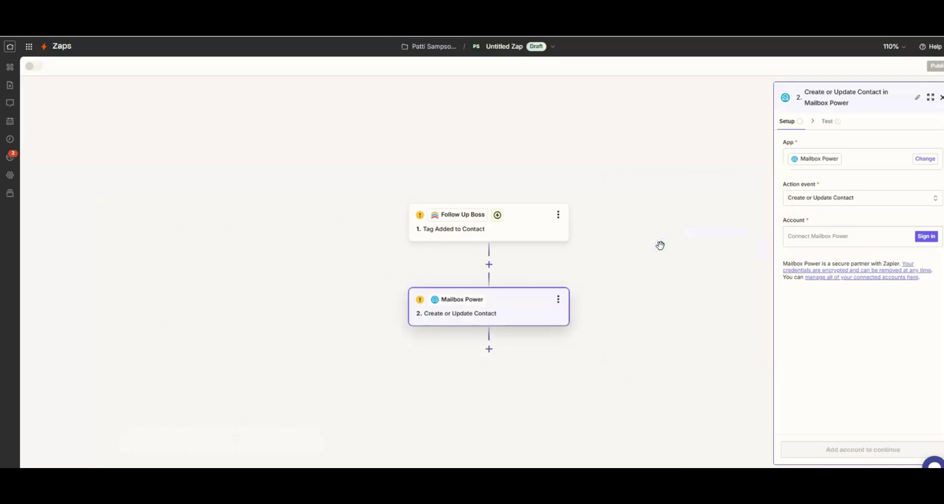
Connect the Mailbox Power account to the action by pasting the copied API key and authorizing access.
{"action": "left_click", "coordinate": [814, 235]}
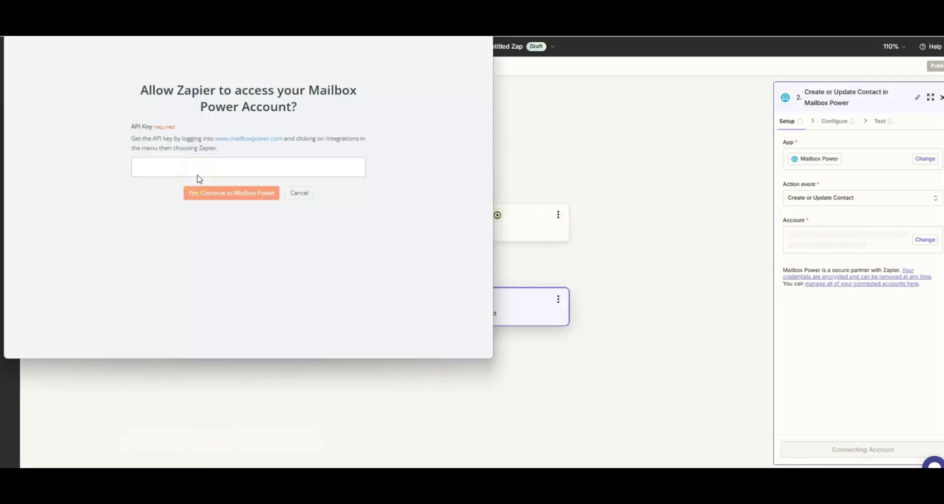
{"action": "left_click", "coordinate": [198, 169]}
{"action": "key", "text": "ctrl+v"}
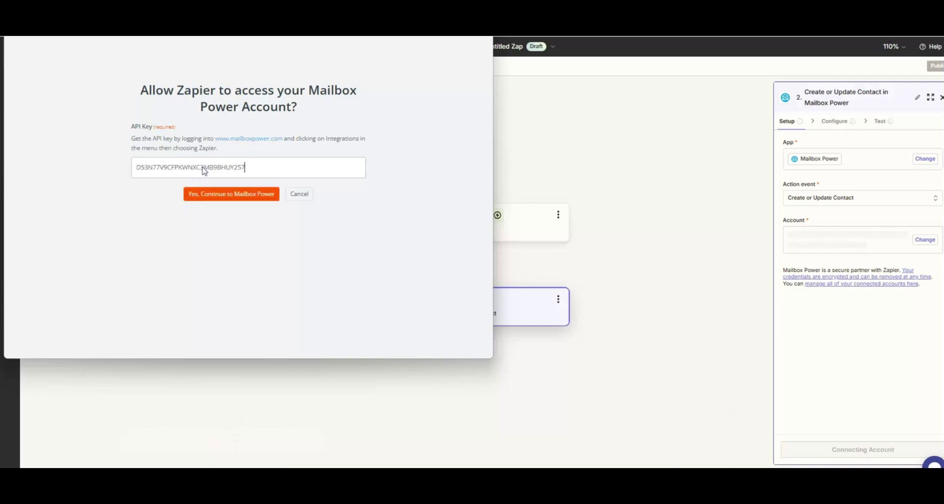
{"action": "left_click", "coordinate": [215, 193]}
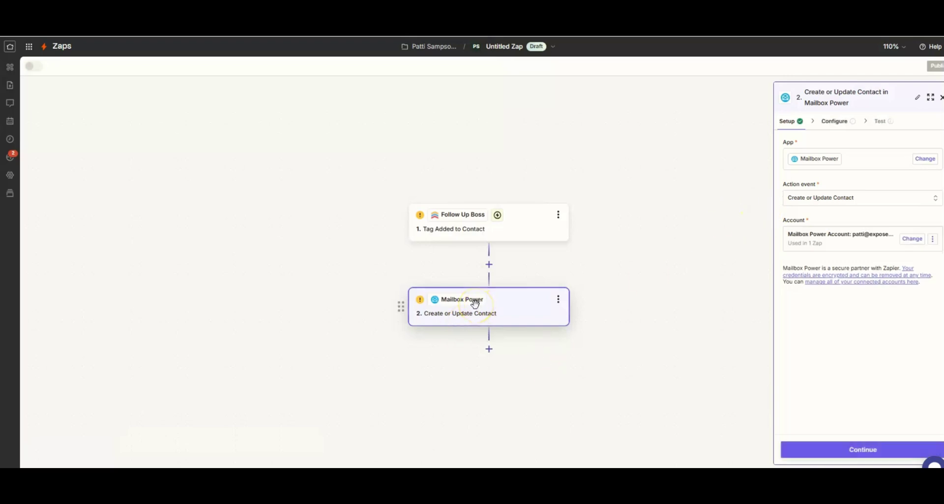
Continue to the Mailbox Power action's configuration and set Contact Group to CRM GROUP TEST.
{"action": "left_click", "coordinate": [860, 450]}
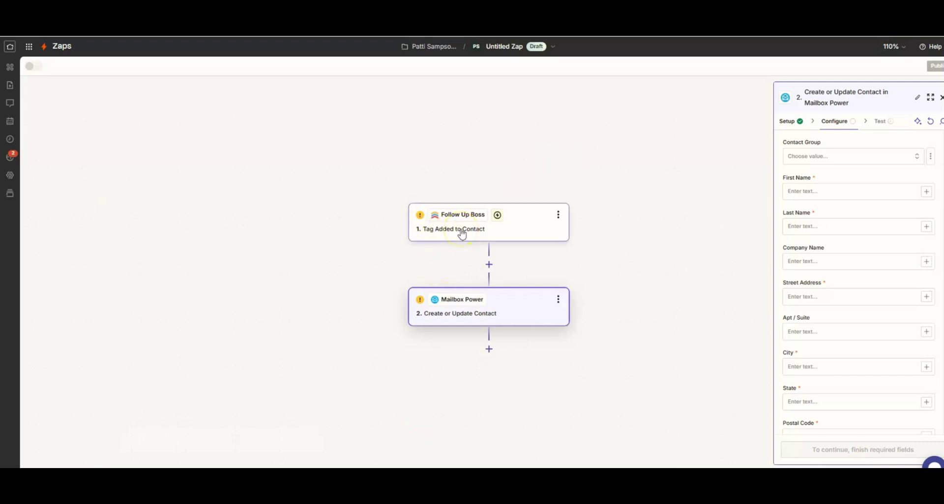
{"action": "left_click", "coordinate": [479, 317]}
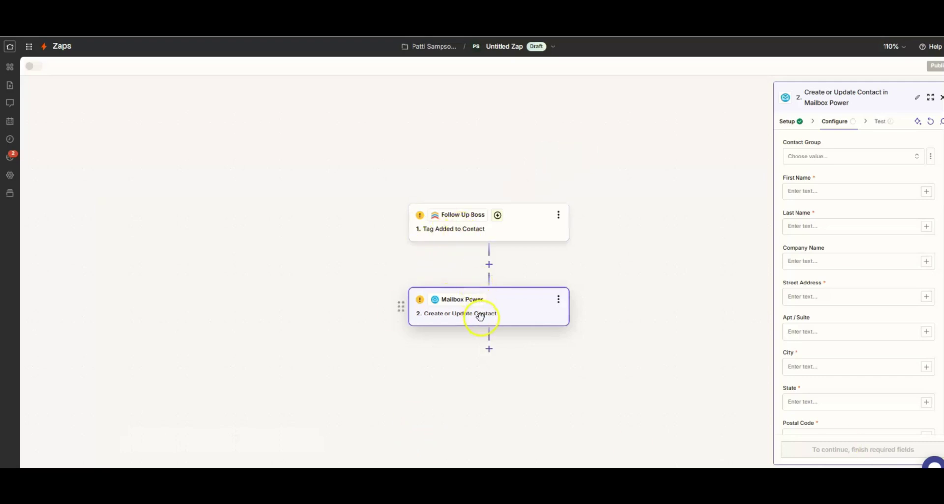
{"action": "left_click", "coordinate": [824, 155]}
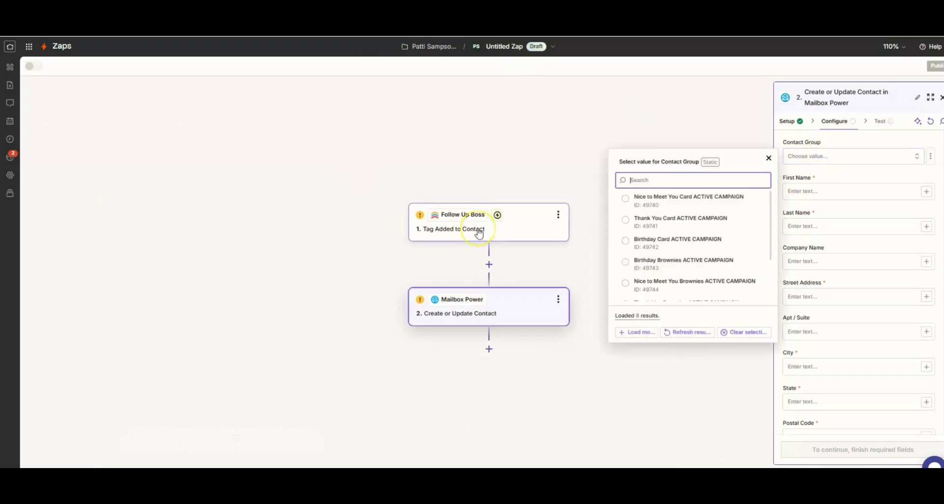
{"action": "left_click", "coordinate": [656, 187]}
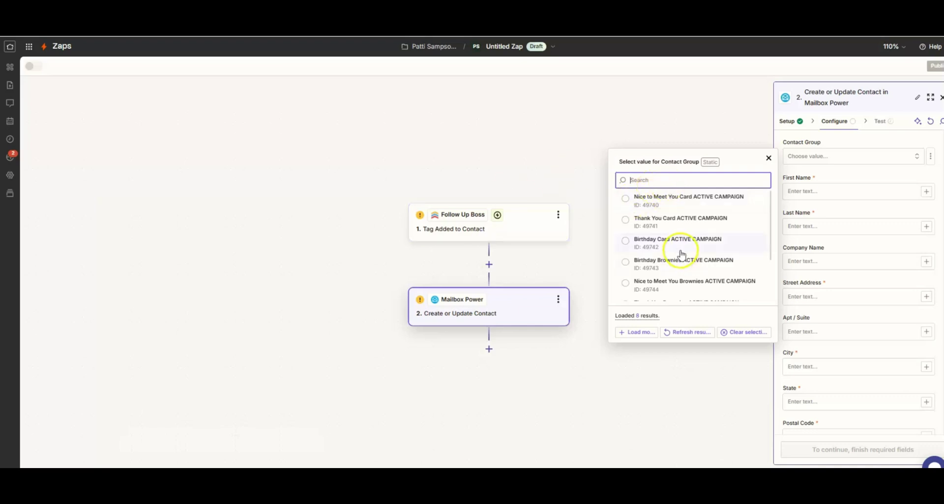
{"action": "scroll", "coordinate": [684, 261], "scroll_direction": "down", "scroll_amount": 2}
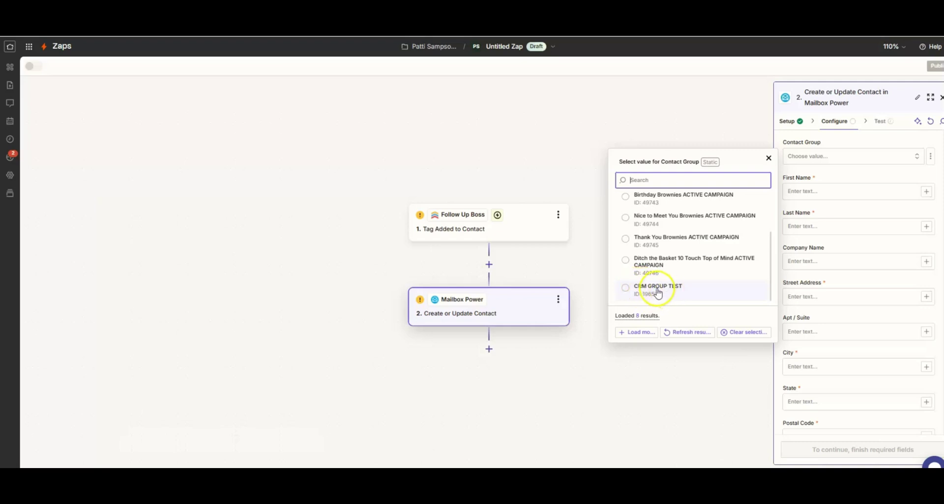
{"action": "left_click", "coordinate": [626, 289]}
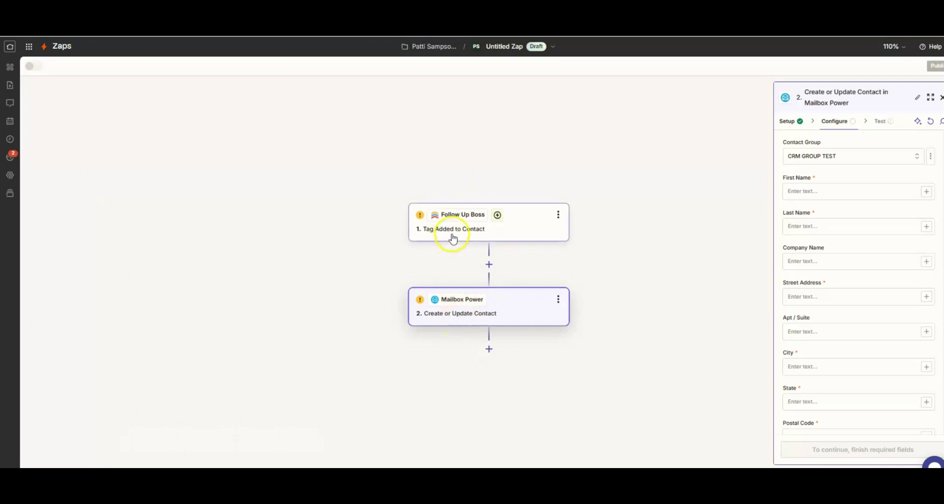
{"action": "left_click", "coordinate": [836, 190]}
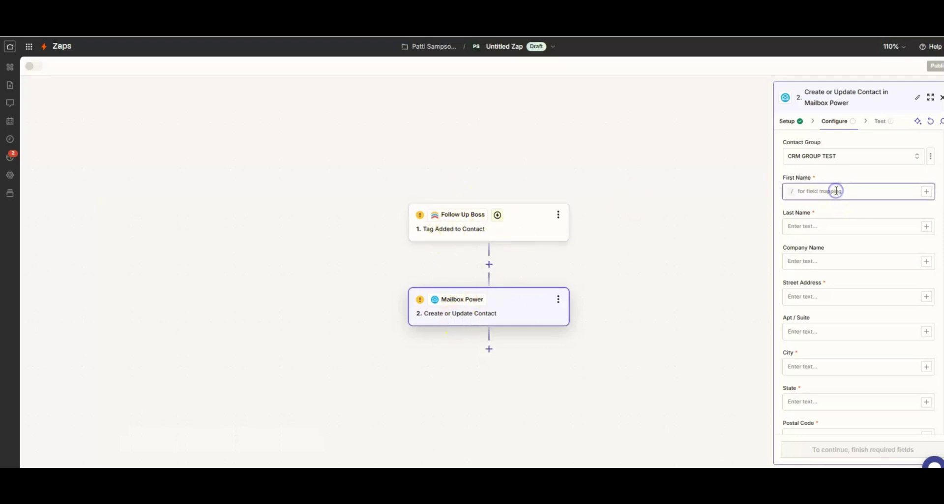
{"action": "left_click", "coordinate": [927, 192]}
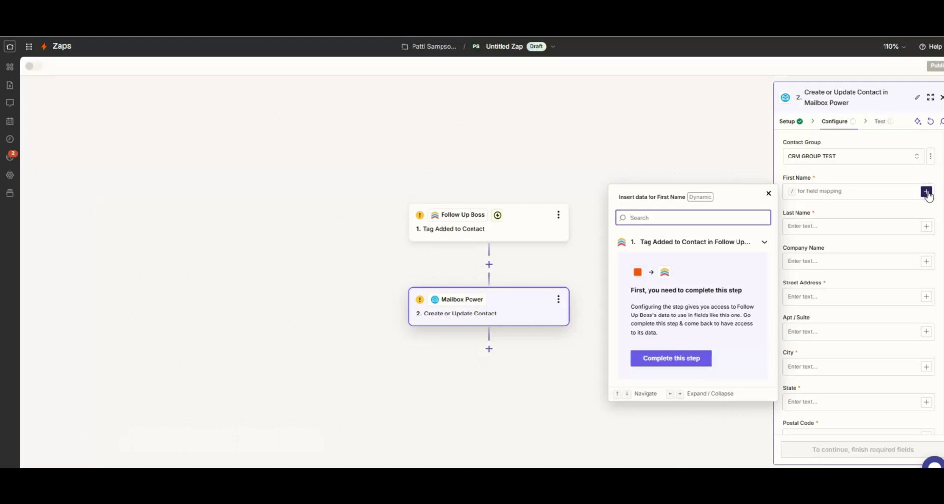
{"action": "left_click", "coordinate": [670, 133]}
Set the Follow Up Boss trigger's tag name to CRM Test and continue to the trigger test.
{"action": "left_click", "coordinate": [456, 231]}
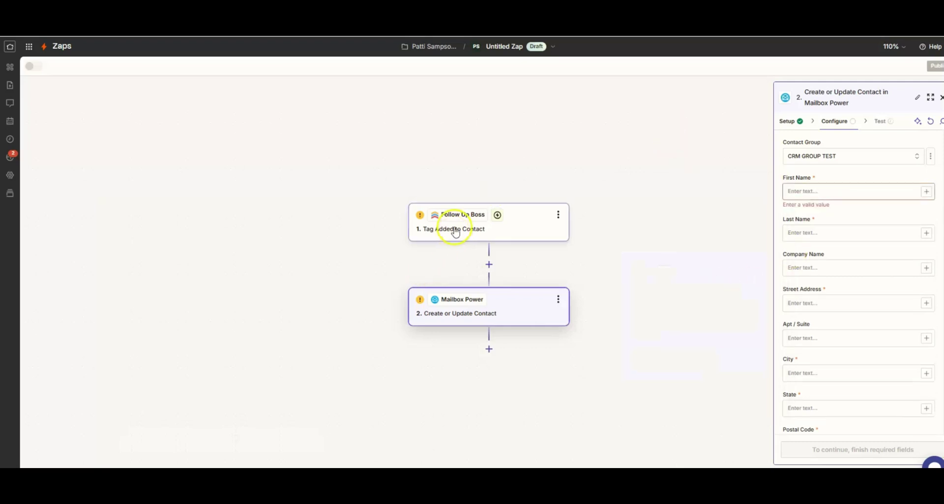
{"action": "left_click", "coordinate": [454, 216]}
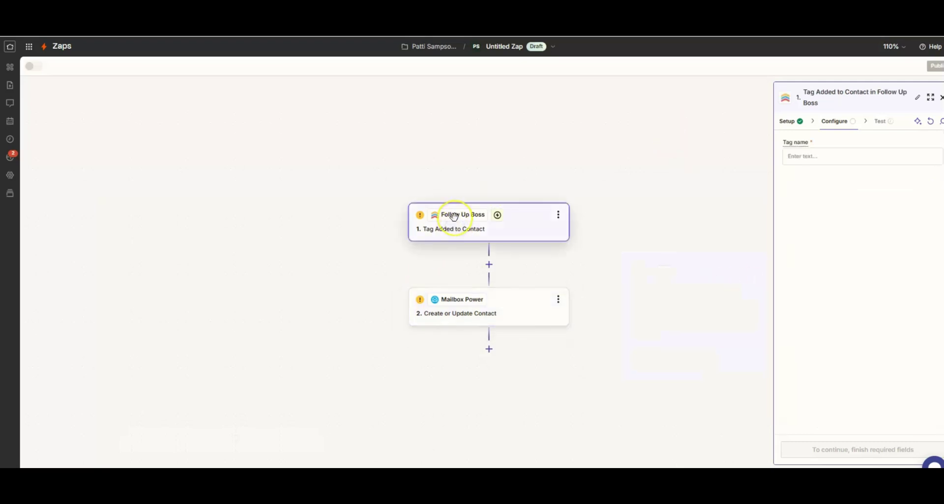
{"action": "left_click", "coordinate": [818, 154]}
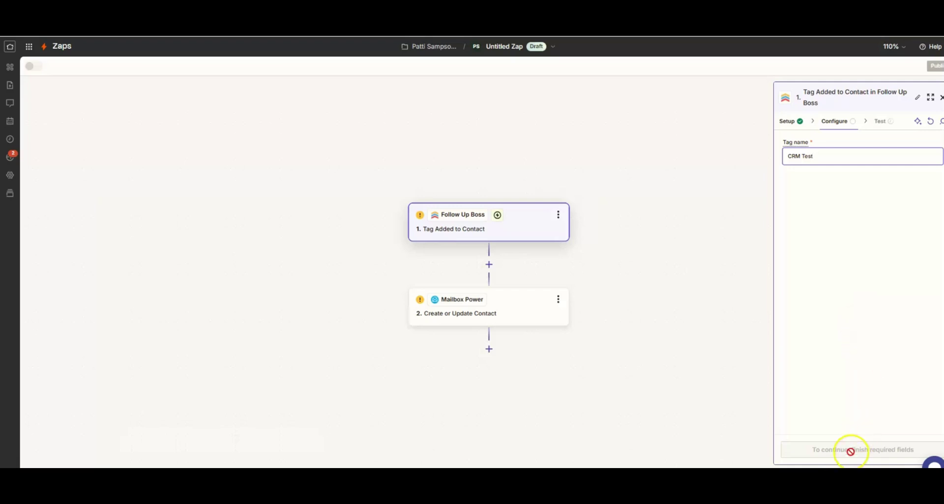
{"action": "left_click", "coordinate": [469, 229]}
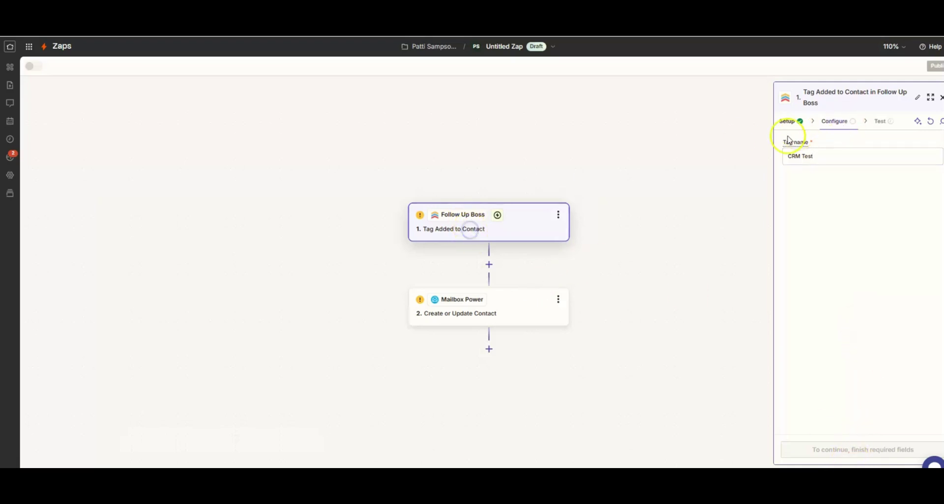
{"action": "left_click", "coordinate": [823, 158]}
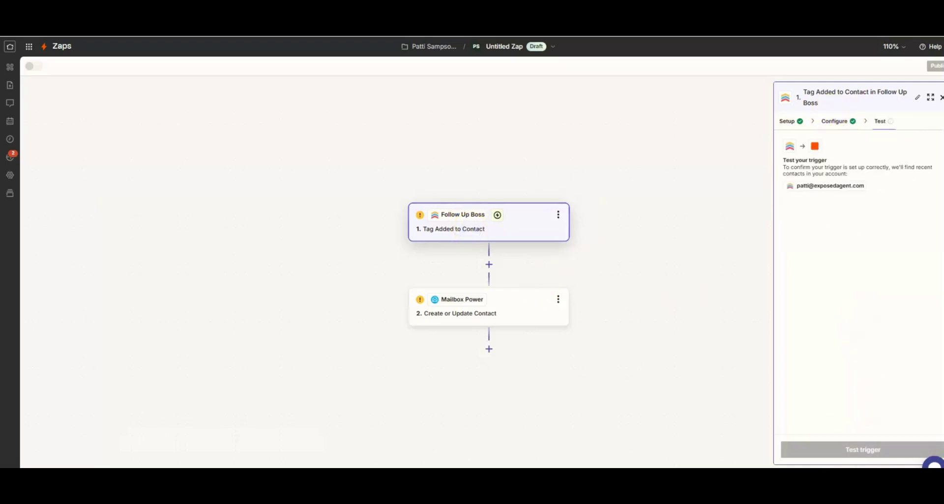
{"action": "left_click", "coordinate": [862, 450]}
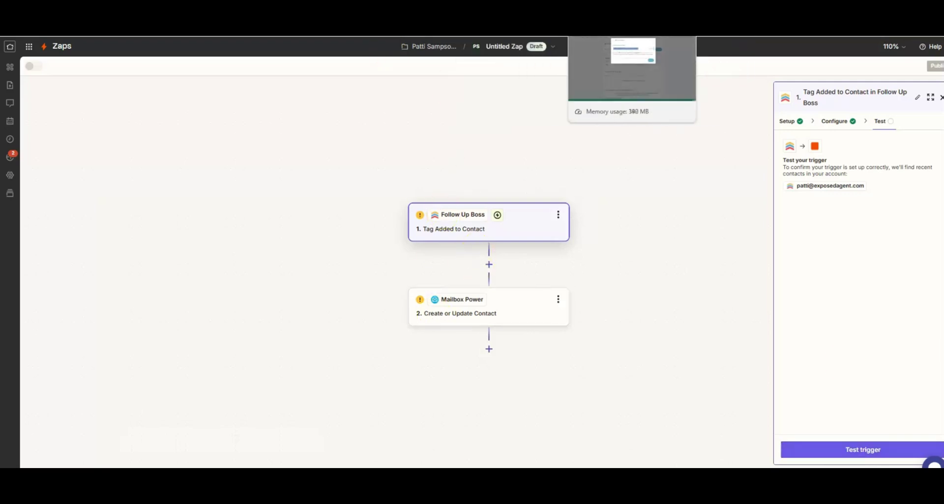
Switch to Follow Up Boss, dismiss the new API key notice and open the People list.
{"action": "left_click", "coordinate": [605, 20]}
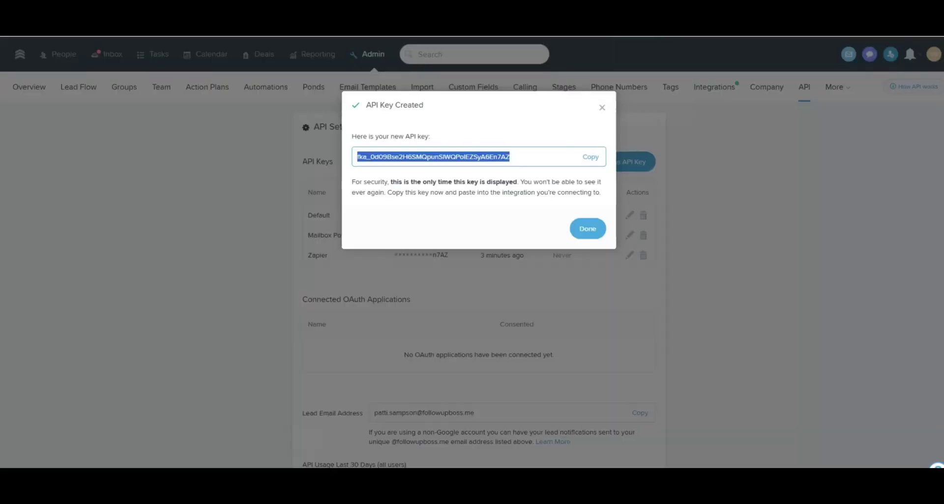
{"action": "left_click", "coordinate": [602, 109]}
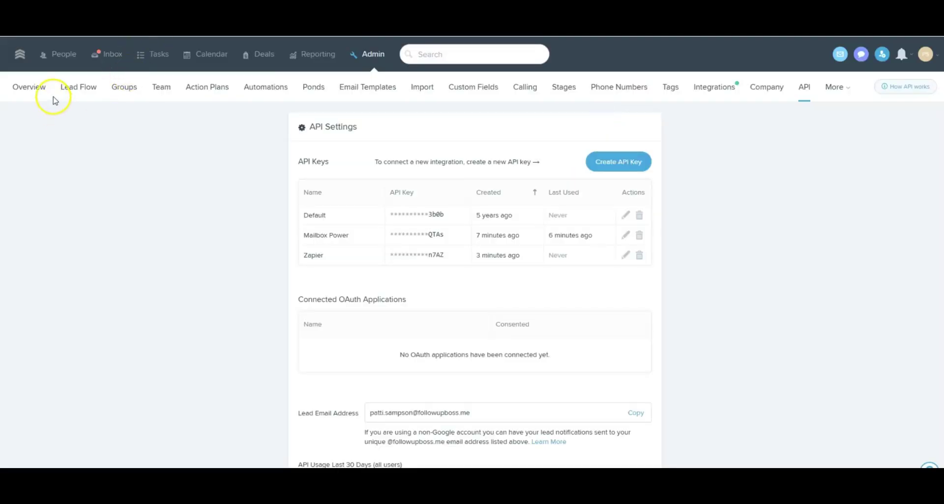
{"action": "left_click", "coordinate": [69, 60]}
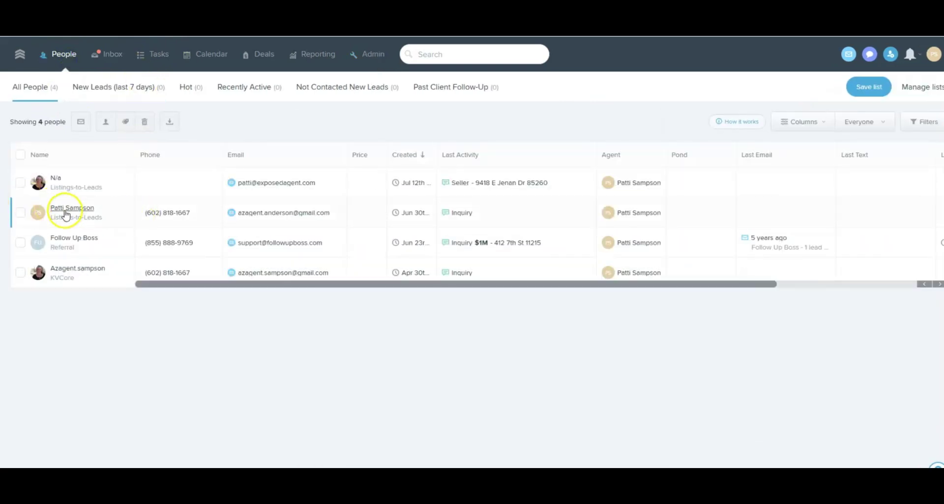
Select the second person in the list, start adding tags and look through the existing tags for CRM Test.
{"action": "left_click", "coordinate": [20, 212]}
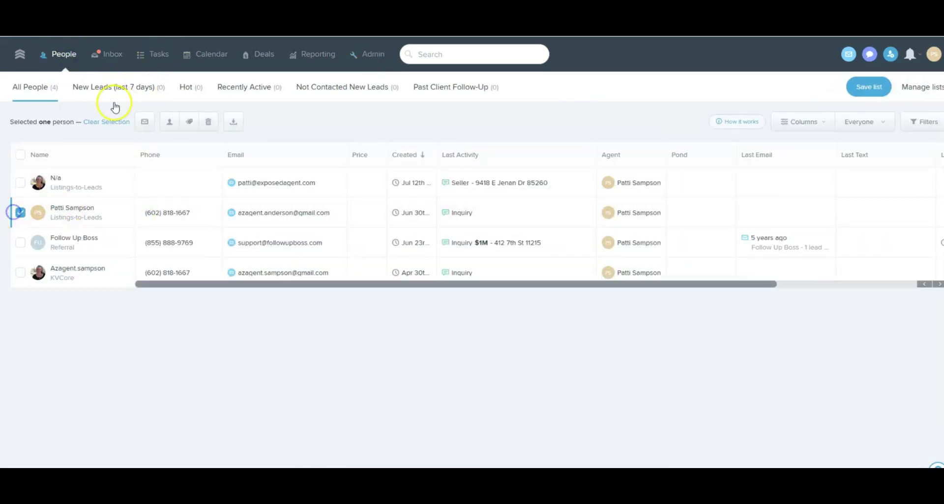
{"action": "left_click", "coordinate": [190, 126]}
{"action": "left_click", "coordinate": [203, 143]}
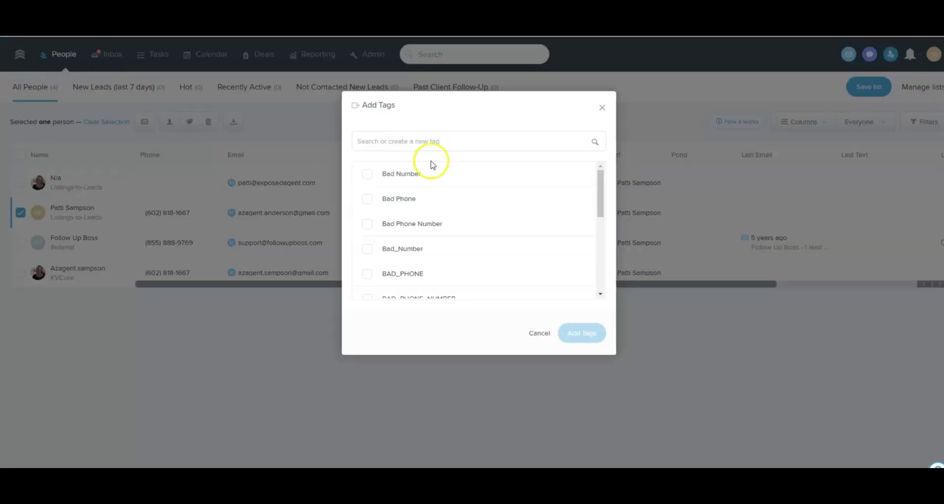
{"action": "scroll", "coordinate": [421, 236], "scroll_direction": "down", "scroll_amount": 7}
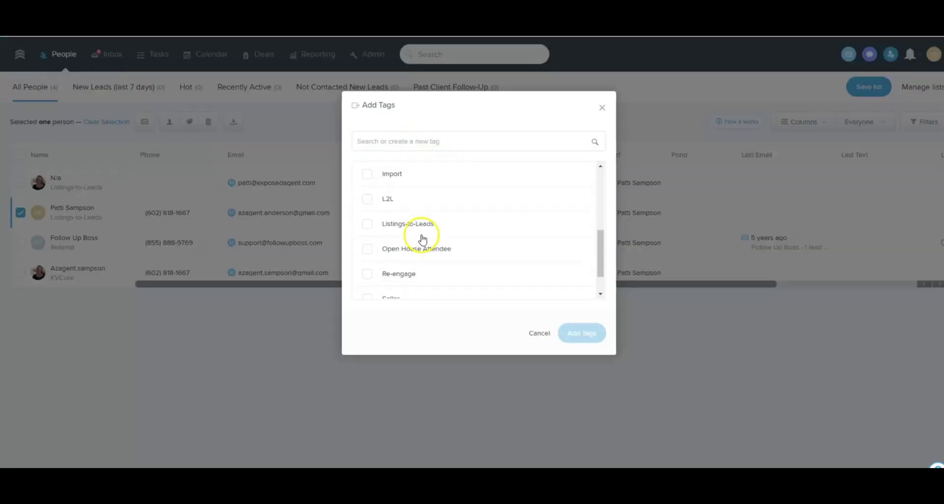
{"action": "scroll", "coordinate": [422, 240], "scroll_direction": "down", "scroll_amount": 2}
{"action": "scroll", "coordinate": [430, 236], "scroll_direction": "up", "scroll_amount": 10}
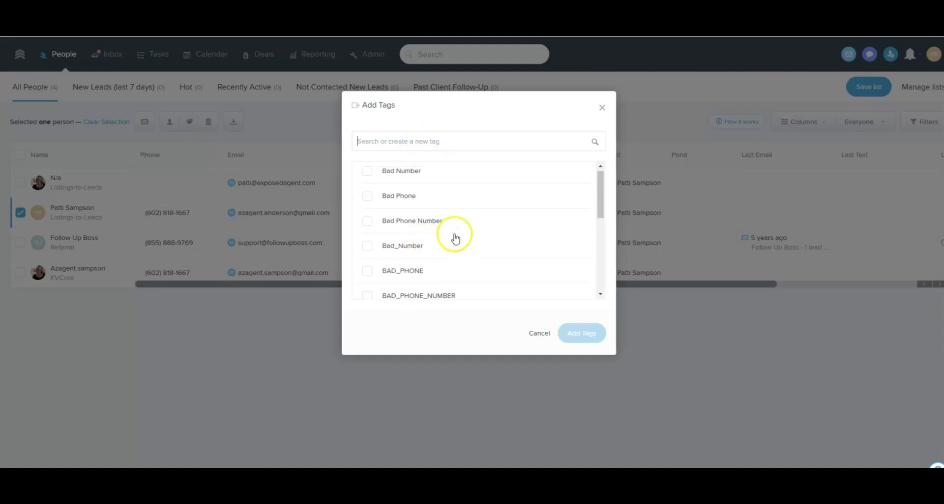
{"action": "scroll", "coordinate": [453, 237], "scroll_direction": "down", "scroll_amount": 5}
{"action": "scroll", "coordinate": [453, 237], "scroll_direction": "down", "scroll_amount": 3}
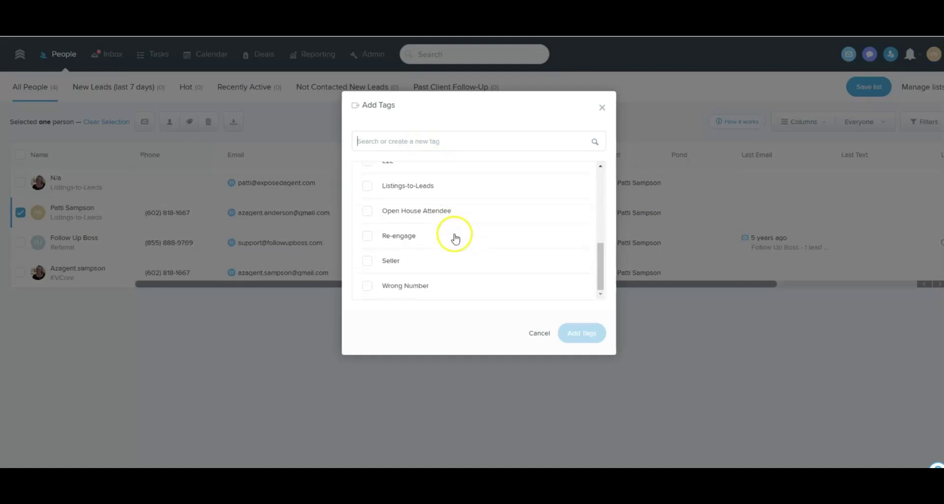
{"action": "scroll", "coordinate": [451, 229], "scroll_direction": "up", "scroll_amount": 10}
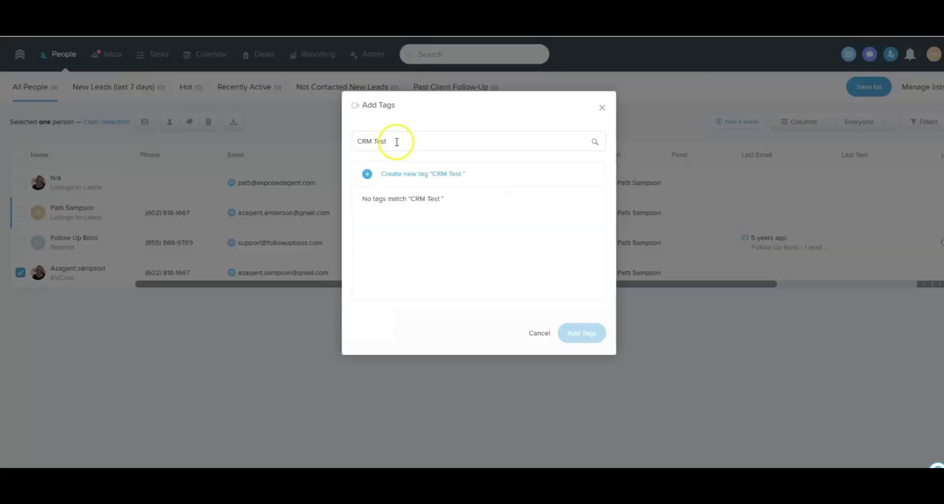
Create a new tag named CRM Test and add it to the contact whose source is KVCore.
{"action": "left_click_drag", "start_coordinate": [396, 140], "coordinate": [348, 140]}
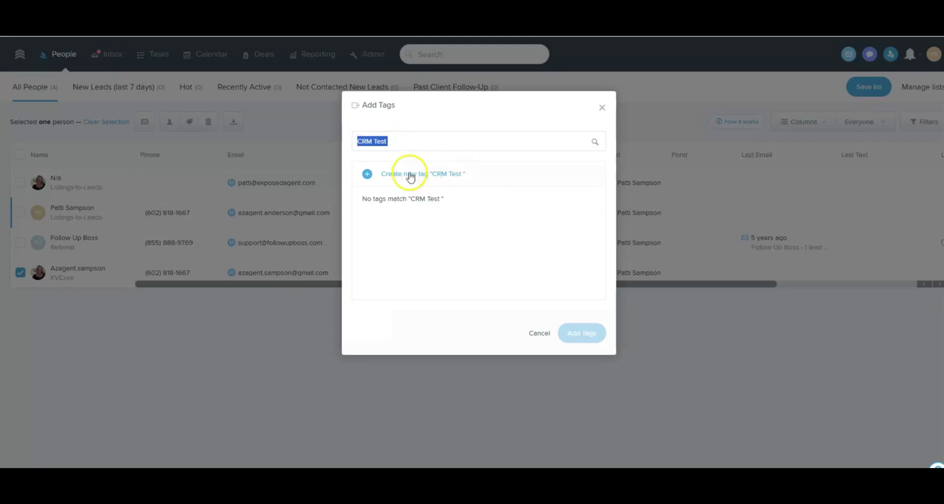
{"action": "left_click", "coordinate": [411, 177]}
{"action": "left_click", "coordinate": [575, 332]}
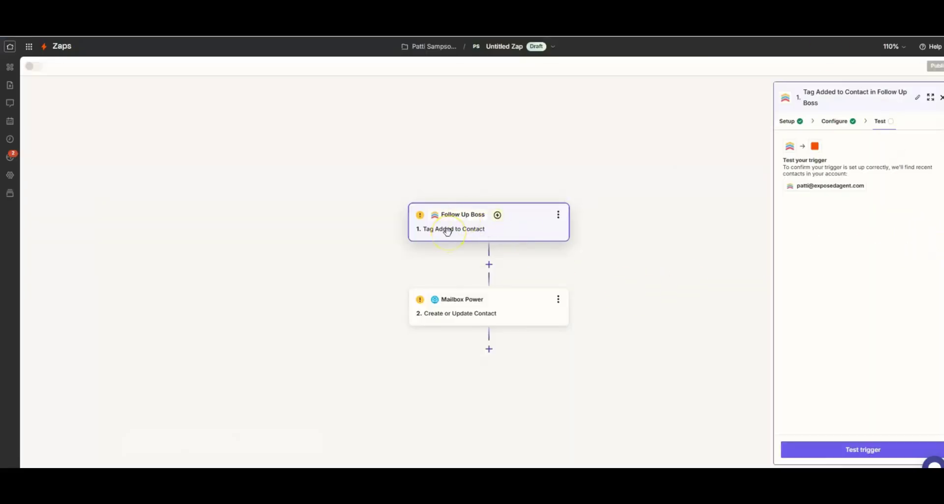
Back in the Zap, test the Follow Up Boss trigger, retest it, review the Contact A record and continue with it.
{"action": "left_click", "coordinate": [858, 449]}
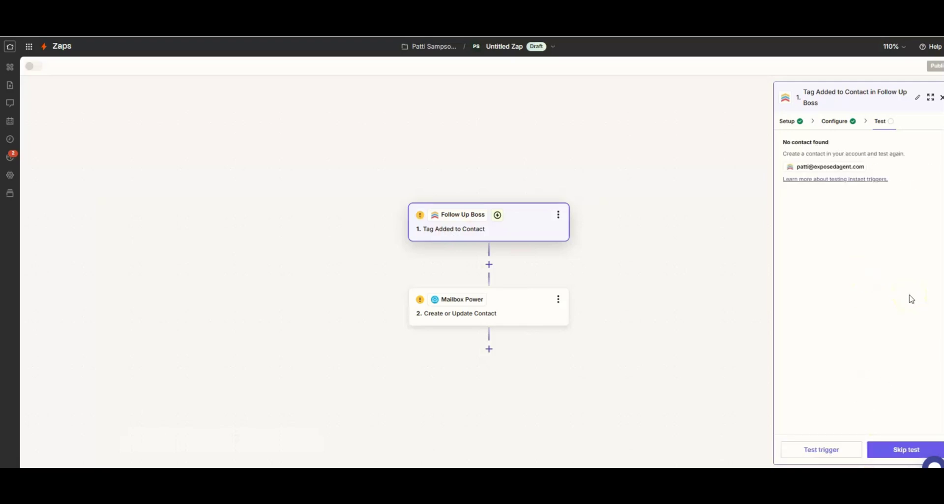
{"action": "left_click", "coordinate": [820, 449]}
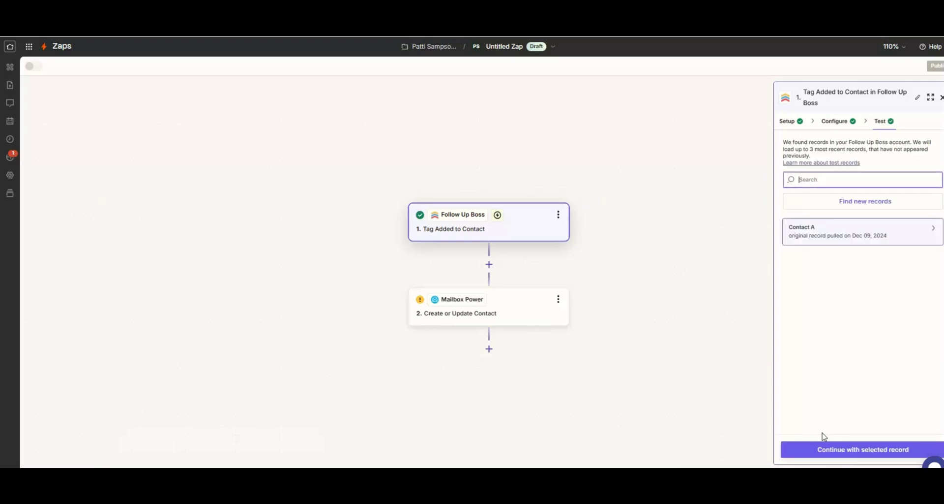
{"action": "left_click", "coordinate": [846, 232]}
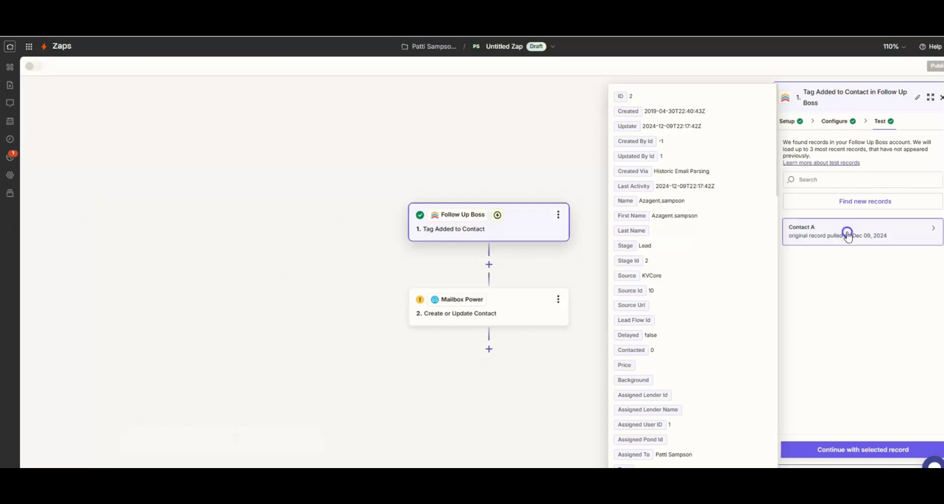
{"action": "left_click", "coordinate": [868, 452]}
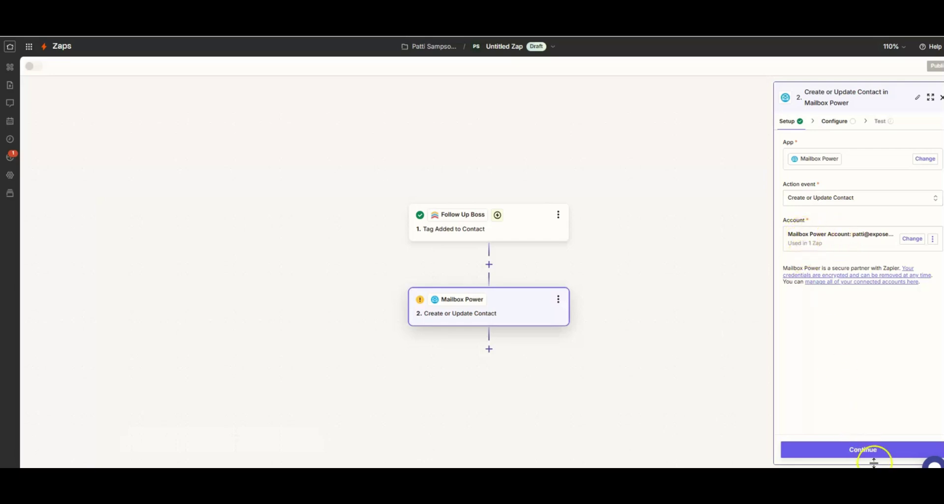
Continue to the Mailbox Power action's configuration and check the Contact Group selection.
{"action": "left_click", "coordinate": [864, 449]}
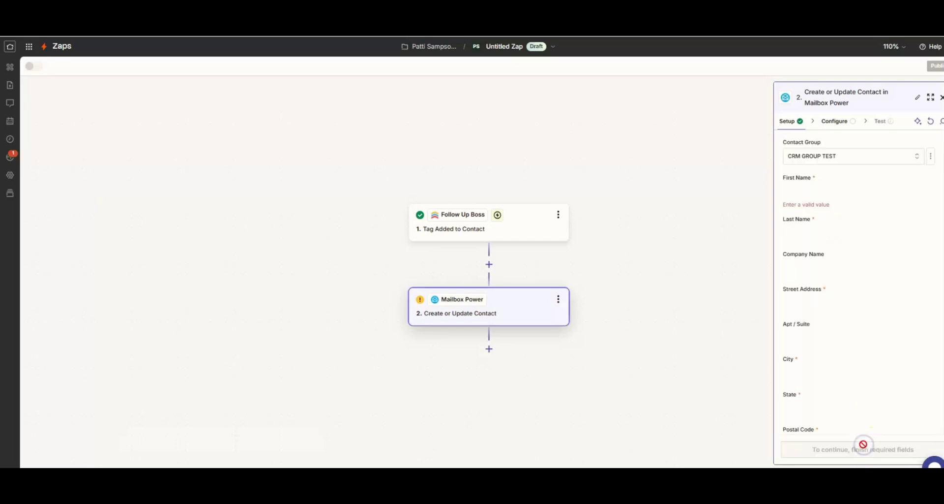
{"action": "left_click", "coordinate": [817, 160]}
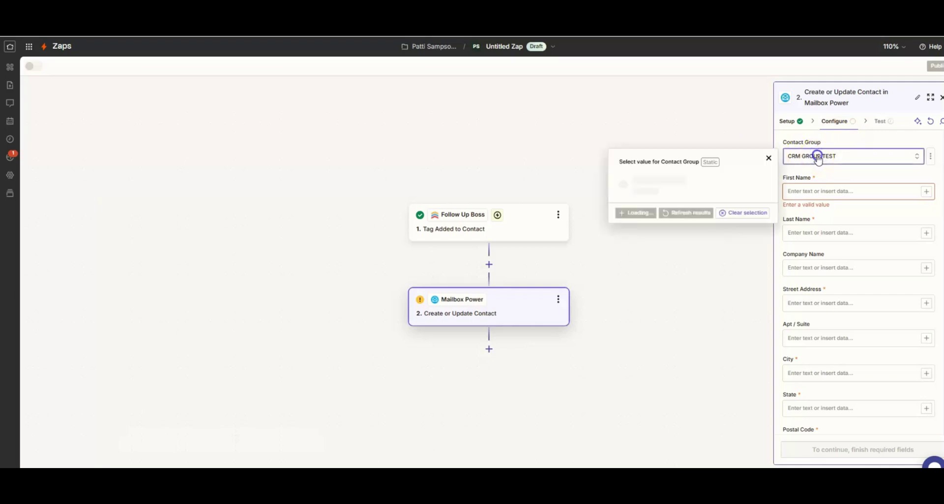
{"action": "left_click", "coordinate": [816, 157]}
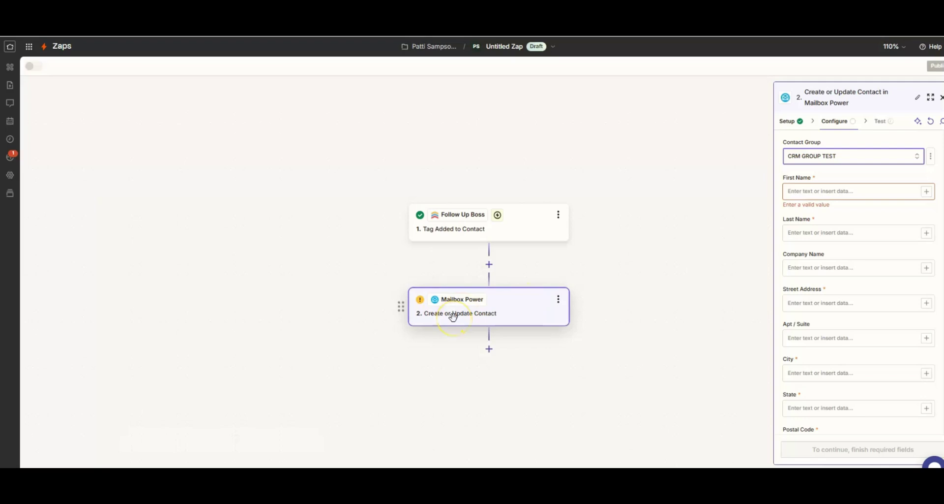
Map the action's First Name and Last Name fields to the Follow Up Boss trigger's First Name and Last Name data.
{"action": "left_click", "coordinate": [812, 192]}
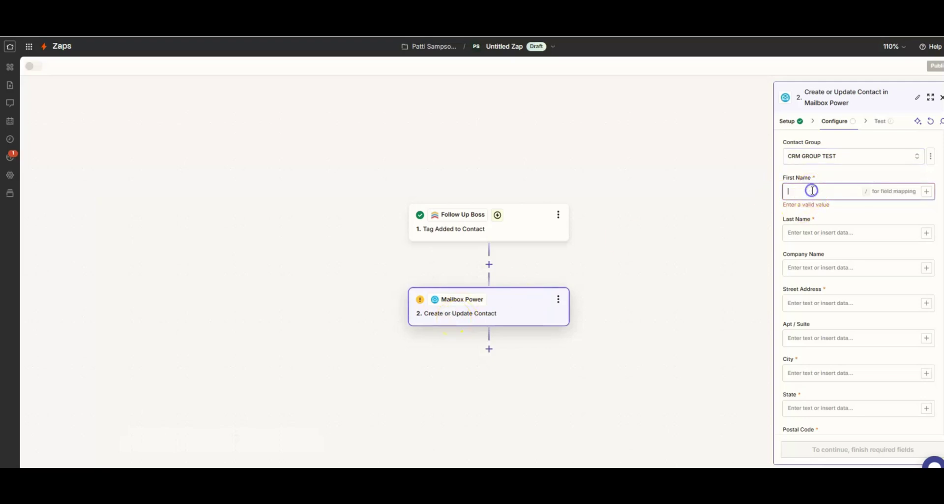
{"action": "left_click", "coordinate": [927, 191]}
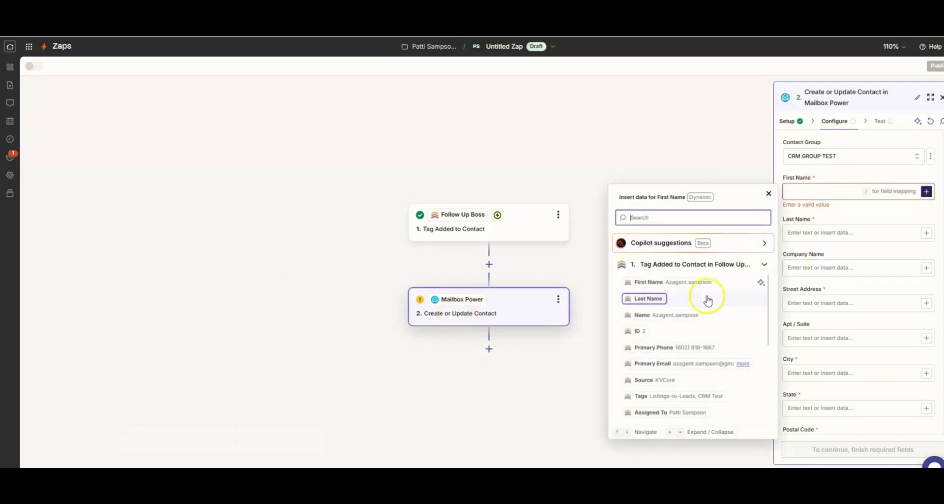
{"action": "left_click", "coordinate": [659, 286]}
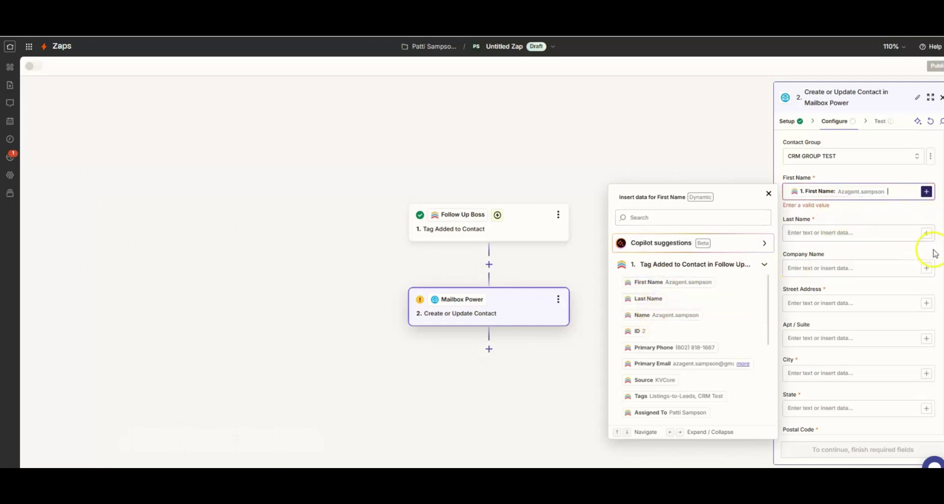
{"action": "left_click", "coordinate": [871, 214]}
{"action": "left_click", "coordinate": [925, 227]}
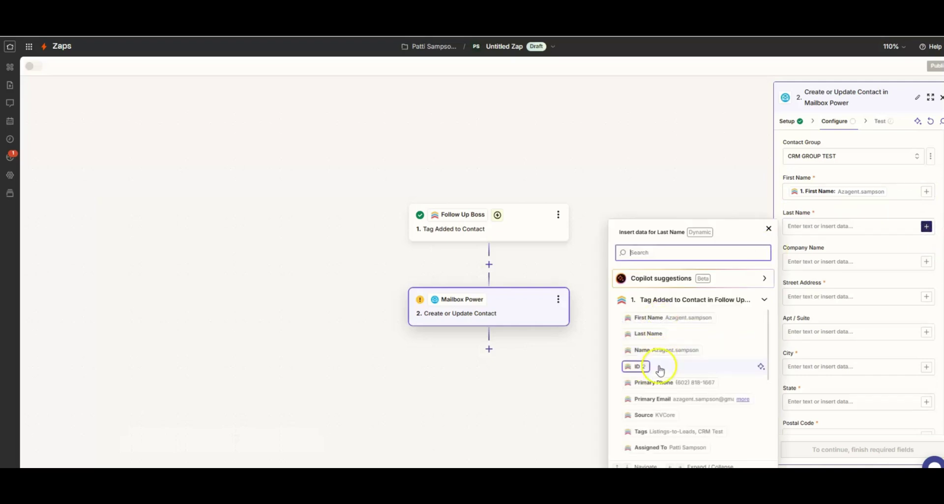
{"action": "left_click", "coordinate": [648, 333]}
{"action": "left_click", "coordinate": [747, 164]}
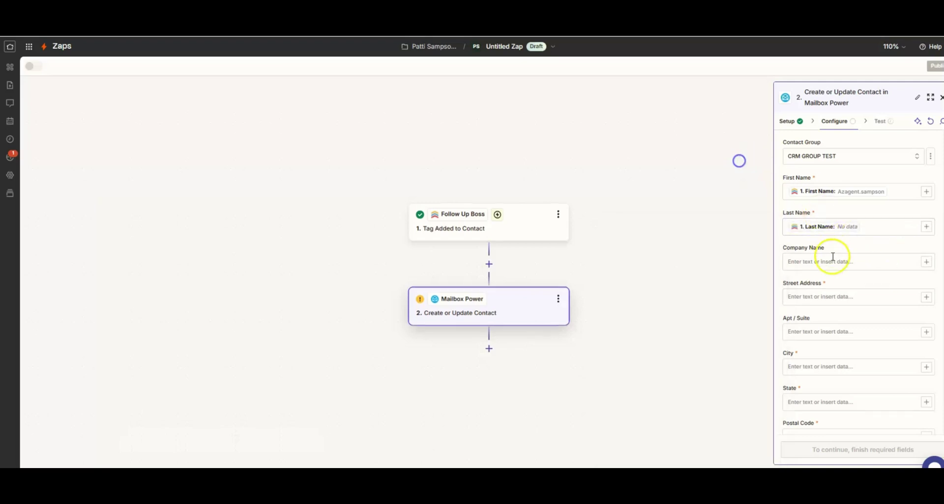
Map Street Address to the trigger's Addresses Street and City to Addresses City.
{"action": "scroll", "coordinate": [851, 284], "scroll_direction": "down", "scroll_amount": 2}
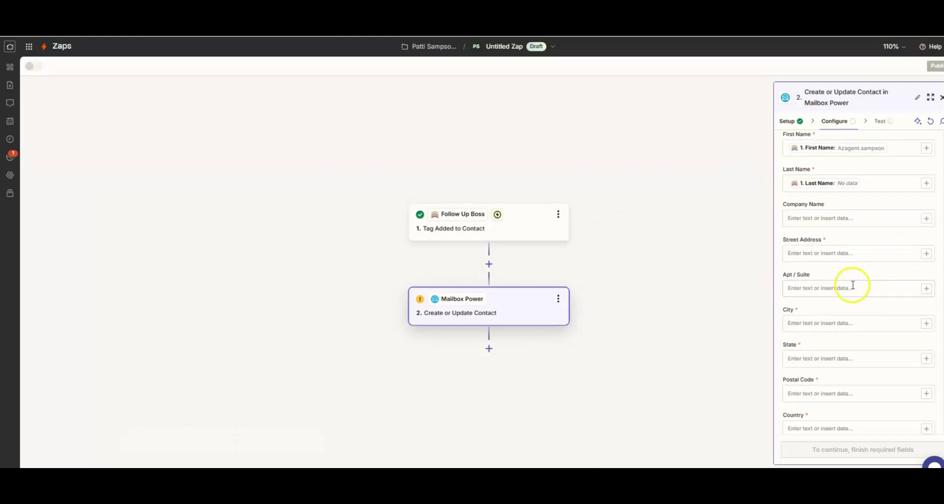
{"action": "left_click", "coordinate": [925, 247]}
{"action": "scroll", "coordinate": [674, 396], "scroll_direction": "down", "scroll_amount": 3}
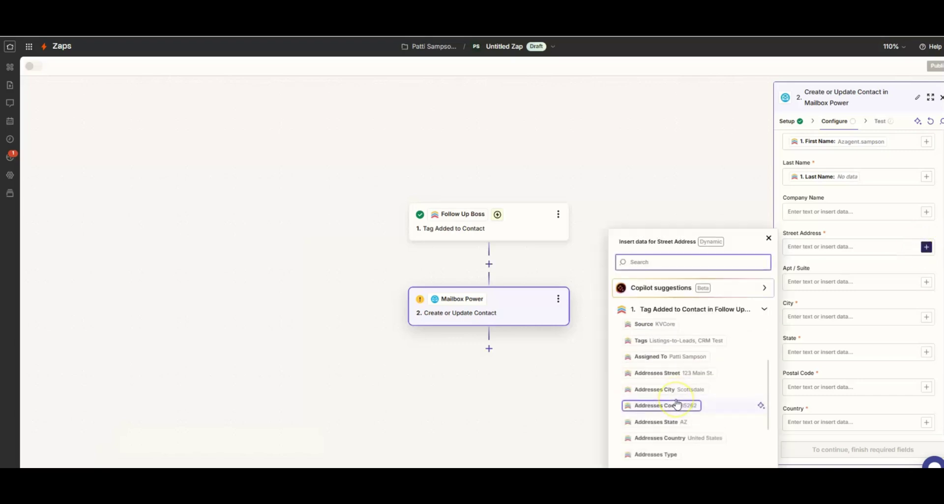
{"action": "left_click", "coordinate": [663, 379]}
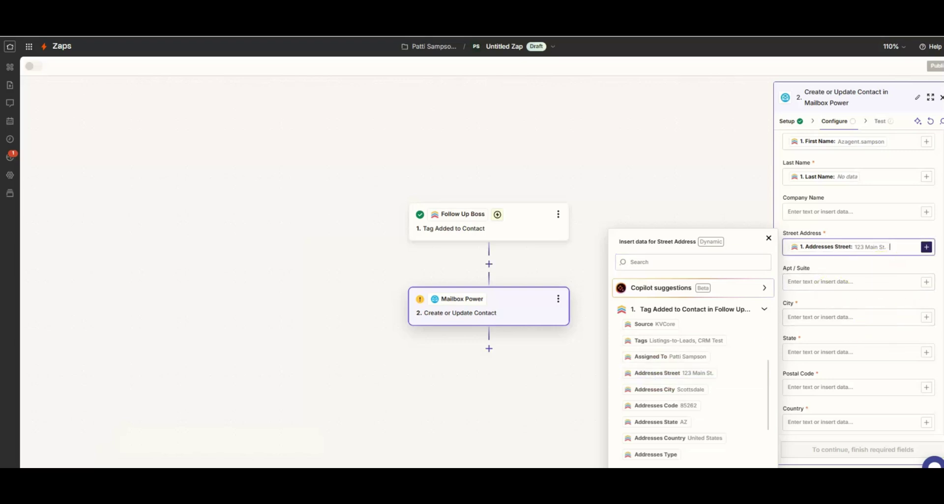
{"action": "left_click", "coordinate": [926, 317]}
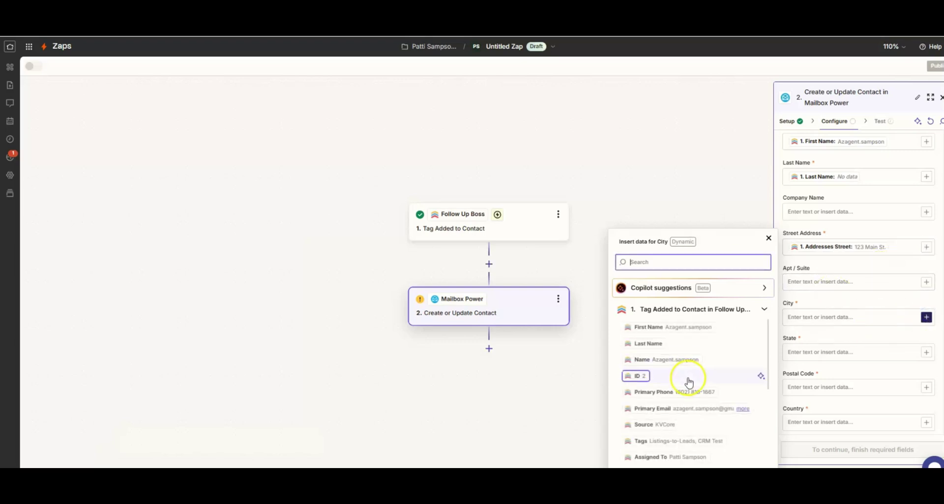
{"action": "scroll", "coordinate": [689, 382], "scroll_direction": "down", "scroll_amount": 5}
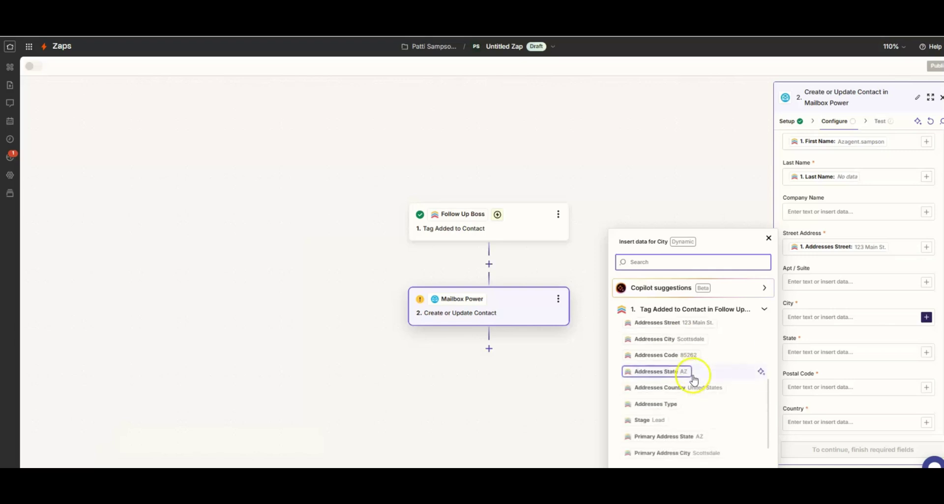
{"action": "left_click", "coordinate": [662, 339]}
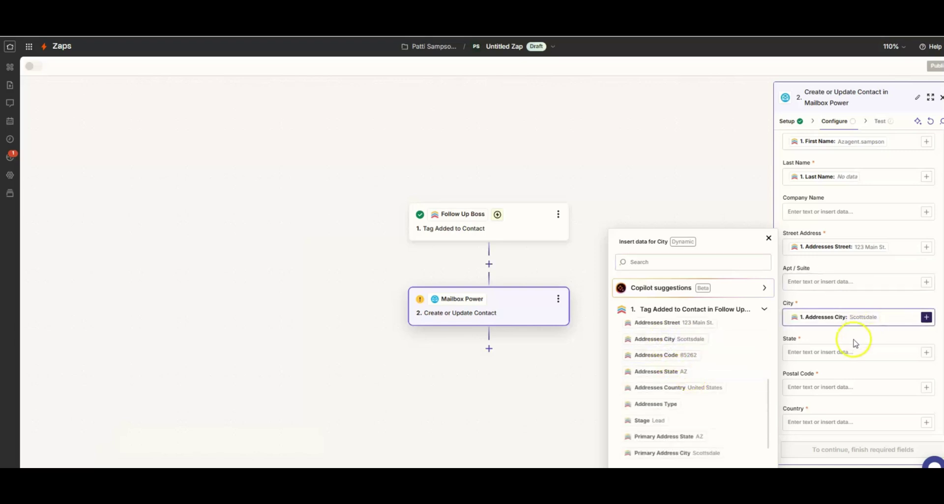
Map the State field to the trigger's Addresses State.
{"action": "left_click", "coordinate": [926, 352]}
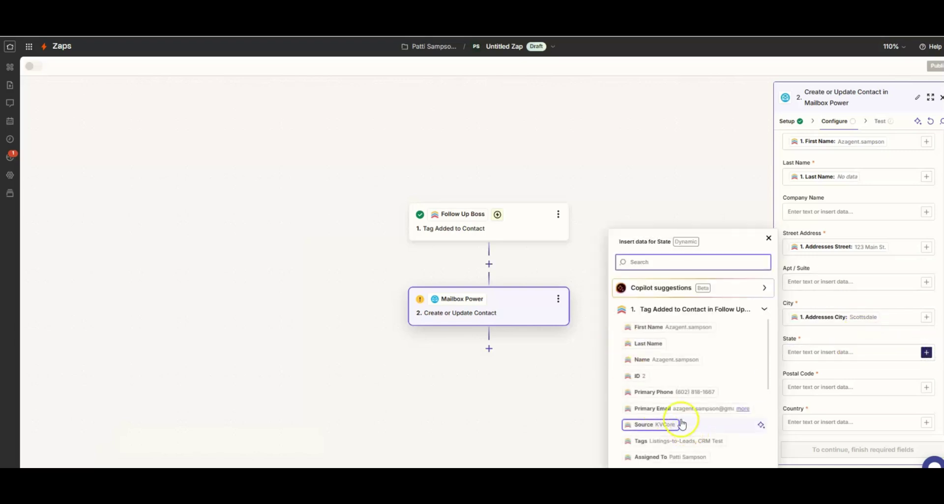
{"action": "scroll", "coordinate": [708, 381], "scroll_direction": "down", "scroll_amount": 2}
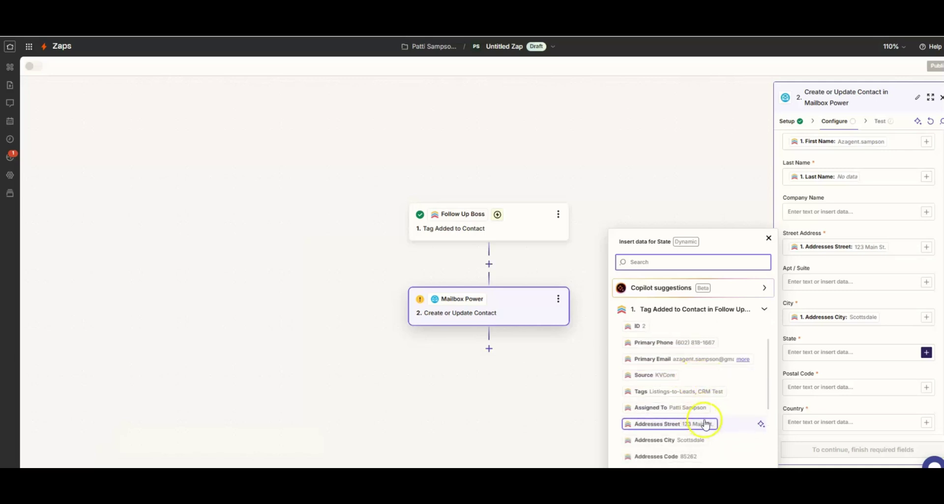
{"action": "scroll", "coordinate": [704, 422], "scroll_direction": "down", "scroll_amount": 2}
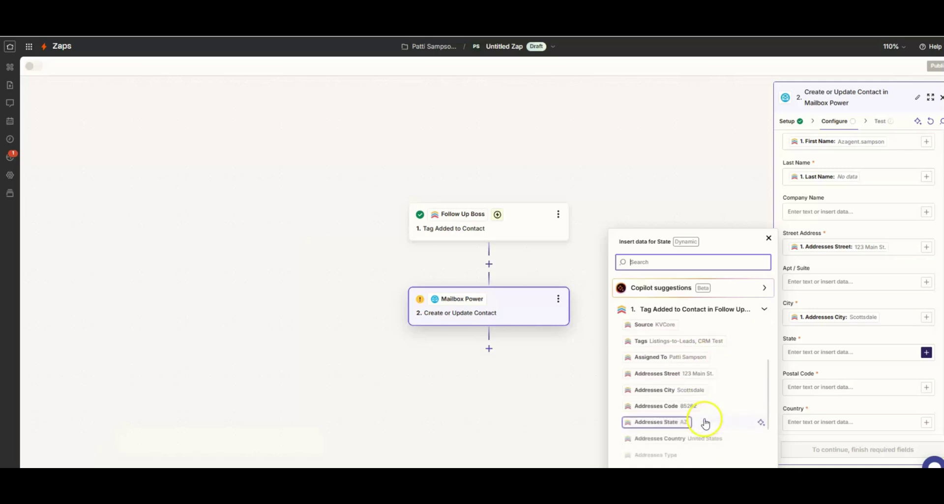
{"action": "left_click", "coordinate": [668, 423]}
Map the action's Postal Code field to the Follow Up Boss trigger's Addresses Code.
{"action": "left_click", "coordinate": [928, 388]}
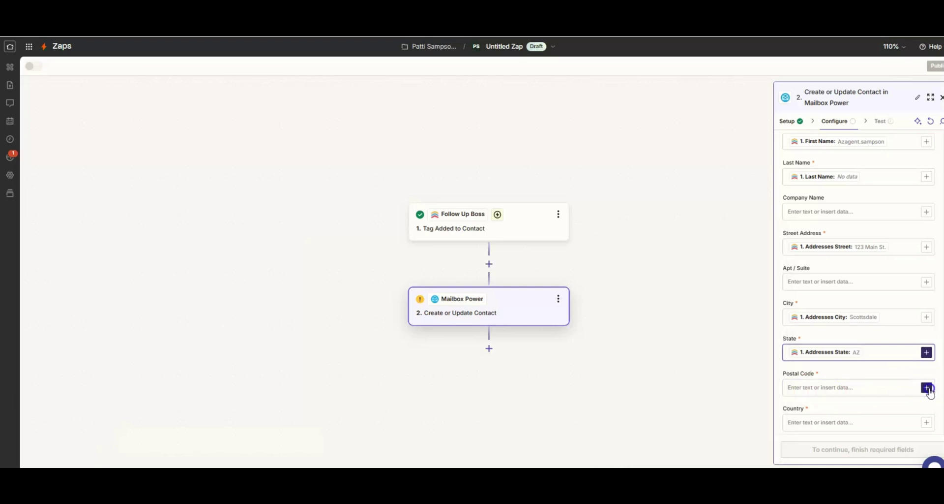
{"action": "scroll", "coordinate": [704, 401], "scroll_direction": "down", "scroll_amount": 2}
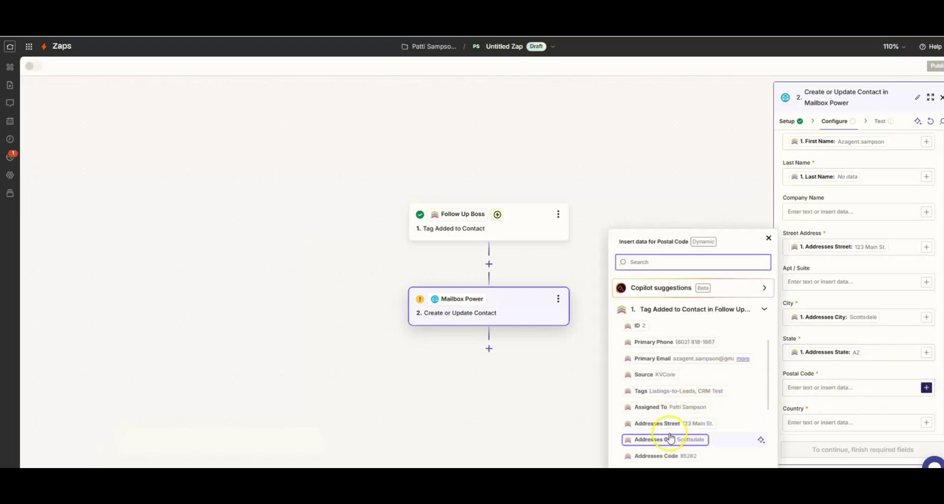
{"action": "scroll", "coordinate": [671, 436], "scroll_direction": "down", "scroll_amount": 2}
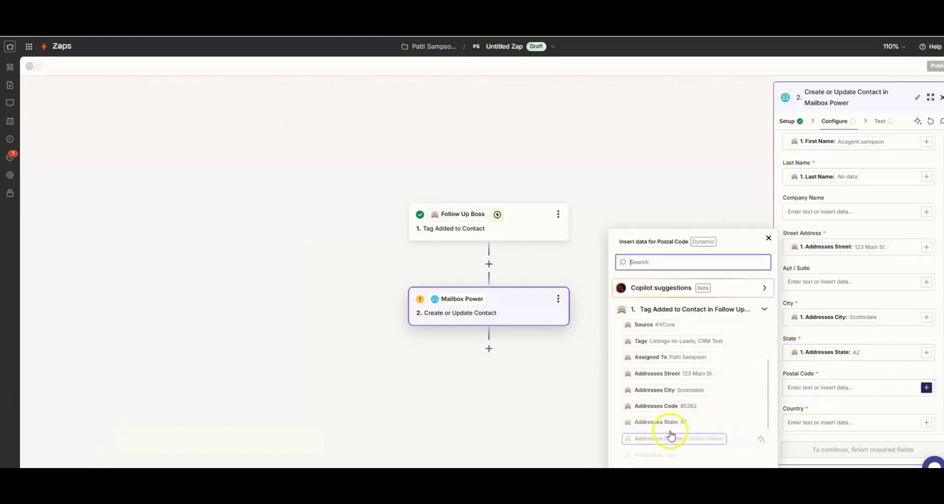
{"action": "left_click", "coordinate": [668, 406]}
Map the Email field to the trigger's Name data and the Phone field to Primary Phone.
{"action": "scroll", "coordinate": [827, 399], "scroll_direction": "down", "scroll_amount": 1}
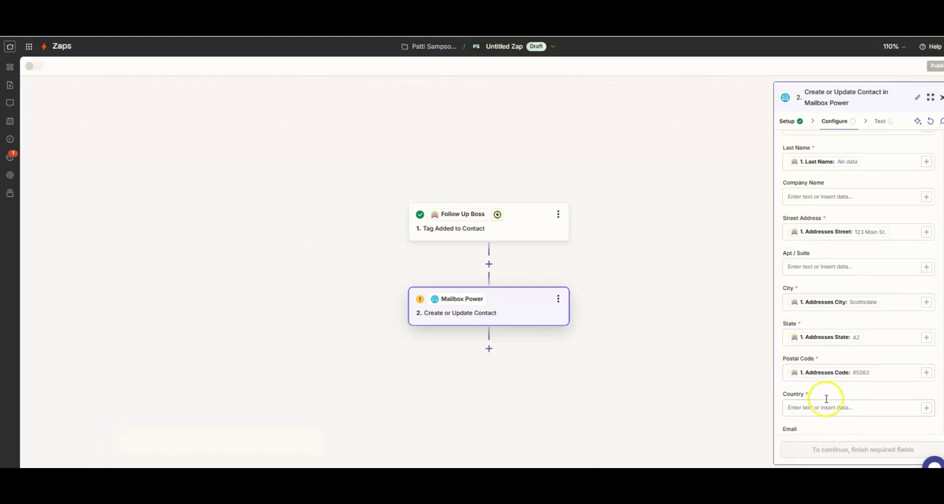
{"action": "scroll", "coordinate": [827, 398], "scroll_direction": "down", "scroll_amount": 2}
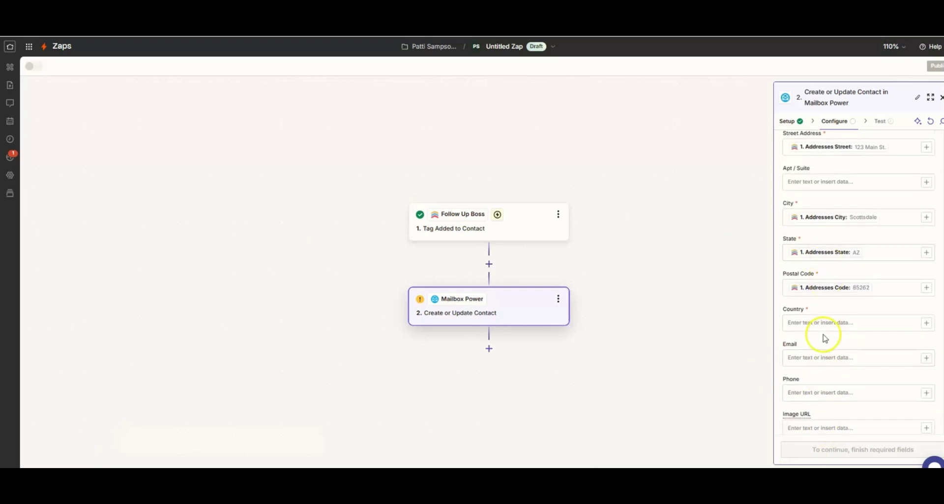
{"action": "left_click", "coordinate": [926, 358]}
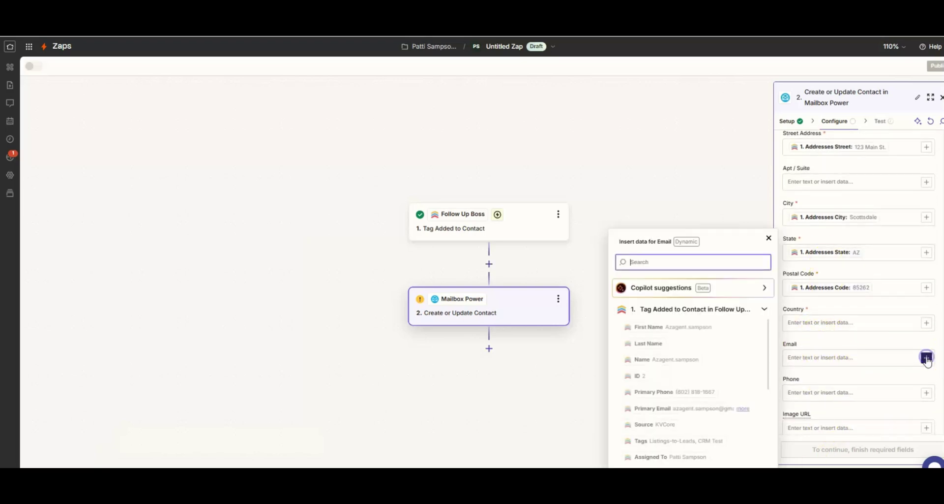
{"action": "left_click", "coordinate": [682, 359]}
{"action": "left_click", "coordinate": [856, 340]}
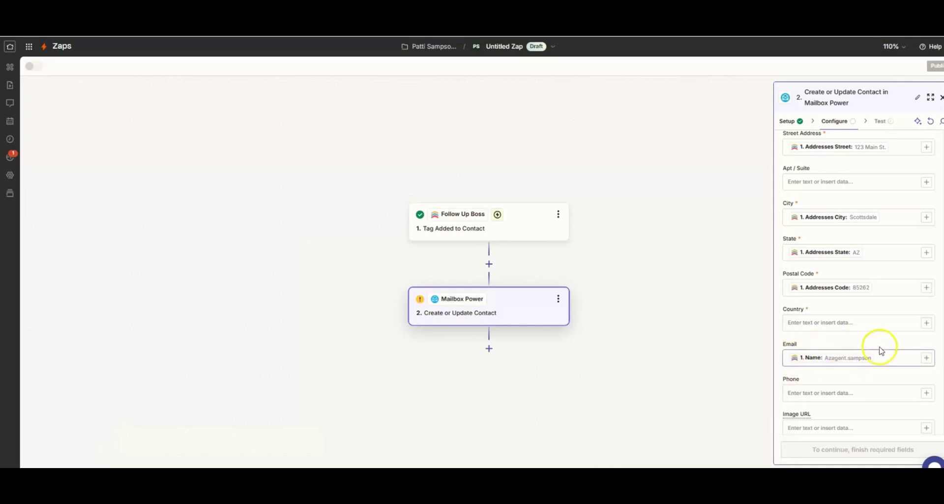
{"action": "scroll", "coordinate": [864, 368], "scroll_direction": "down", "scroll_amount": 2}
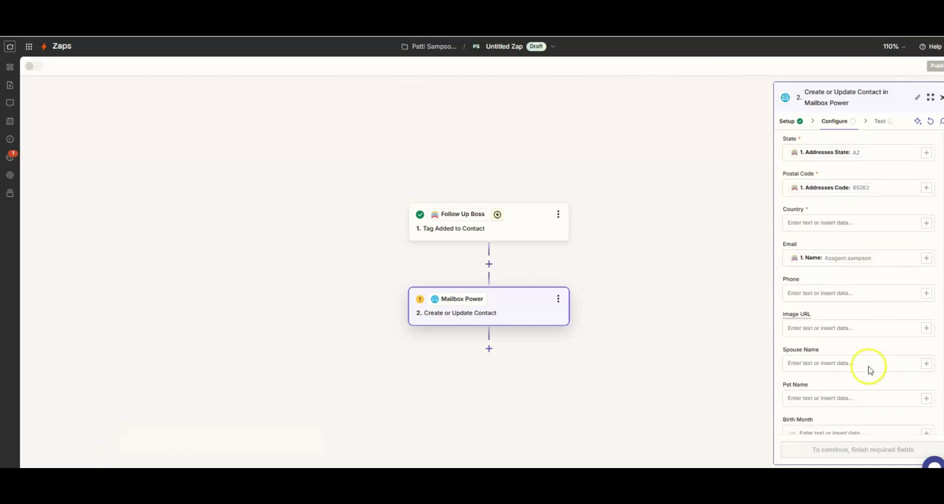
{"action": "left_click", "coordinate": [927, 294]}
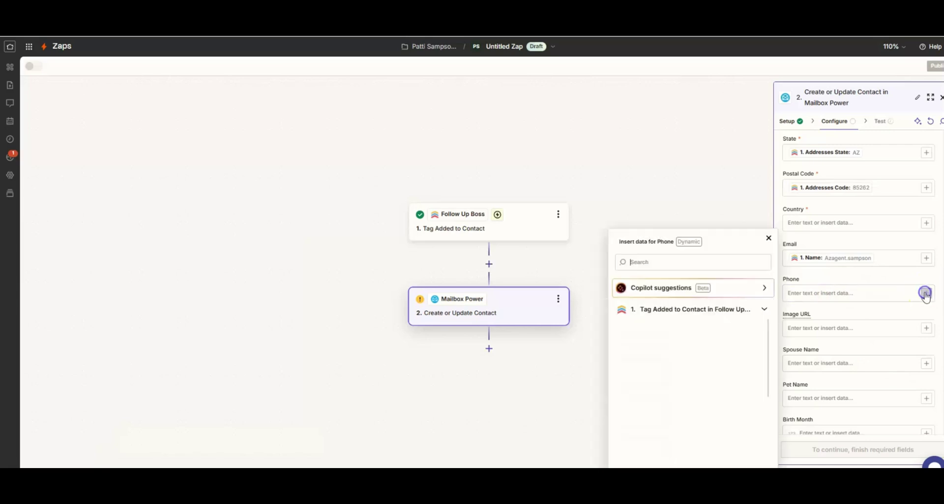
{"action": "left_click", "coordinate": [682, 392]}
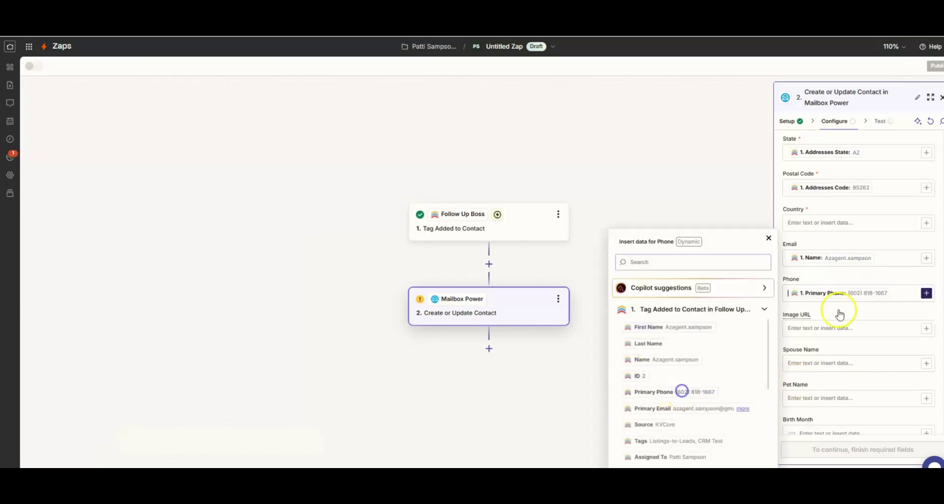
{"action": "left_click", "coordinate": [880, 261]}
Find the trigger's spouse data with the search term "spou" and map Spouse Name to Custom Spouse Name.
{"action": "scroll", "coordinate": [819, 334], "scroll_direction": "down", "scroll_amount": 1}
{"action": "scroll", "coordinate": [822, 325], "scroll_direction": "down", "scroll_amount": 1}
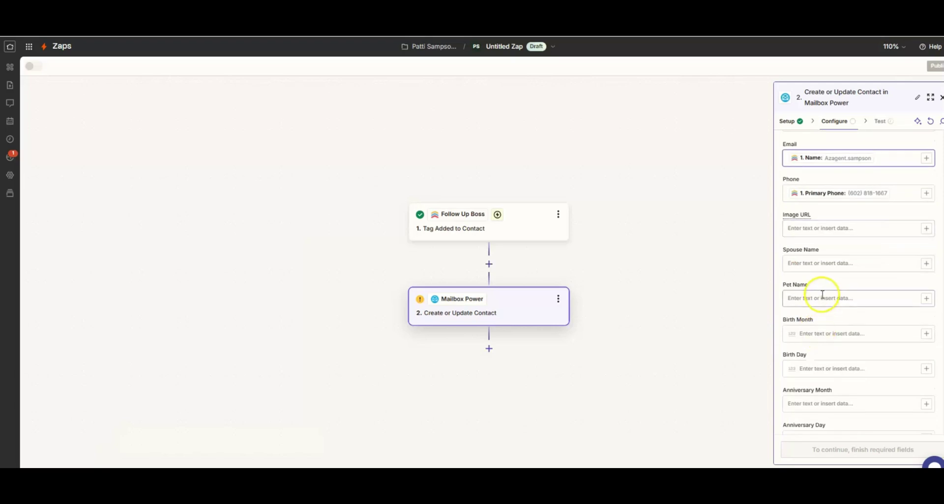
{"action": "left_click", "coordinate": [927, 265]}
{"action": "scroll", "coordinate": [710, 409], "scroll_direction": "down", "scroll_amount": 6}
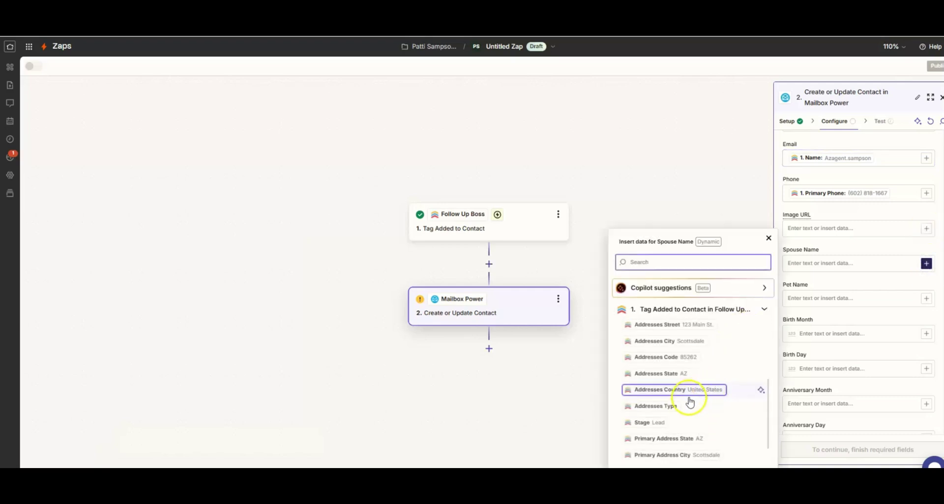
{"action": "scroll", "coordinate": [682, 421], "scroll_direction": "up", "scroll_amount": 3}
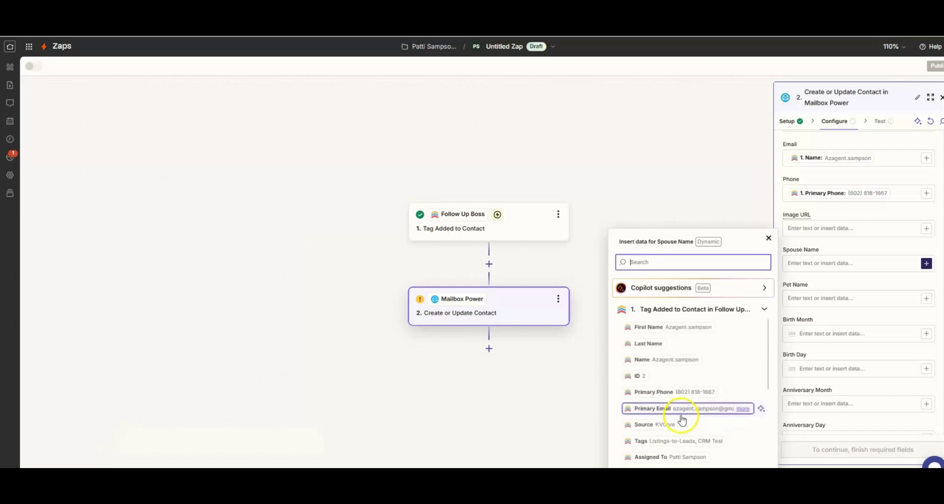
{"action": "scroll", "coordinate": [682, 421], "scroll_direction": "down", "scroll_amount": 3}
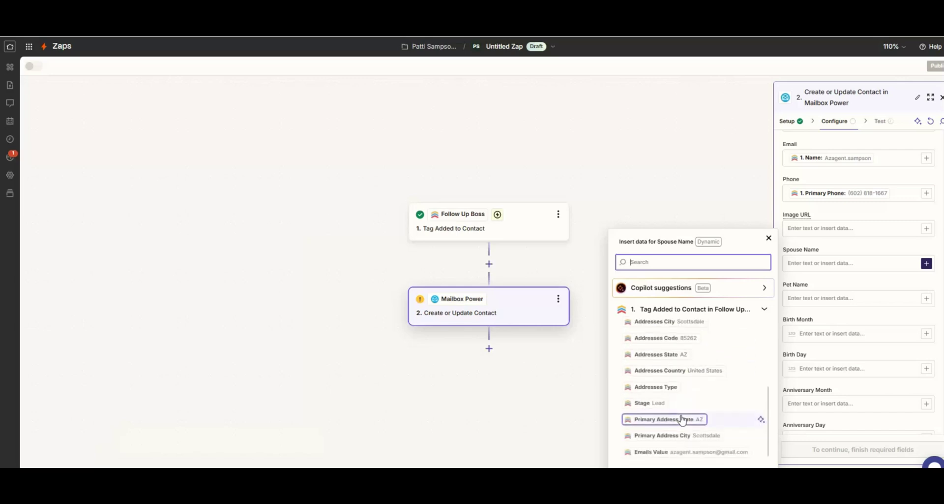
{"action": "left_click", "coordinate": [647, 264]}
{"action": "type", "text": "spou"}
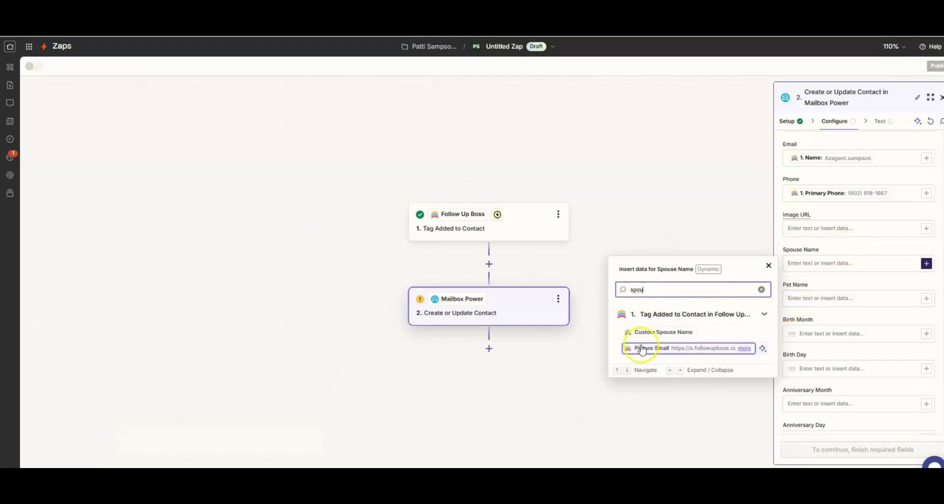
{"action": "left_click", "coordinate": [664, 331]}
{"action": "left_click", "coordinate": [692, 145]}
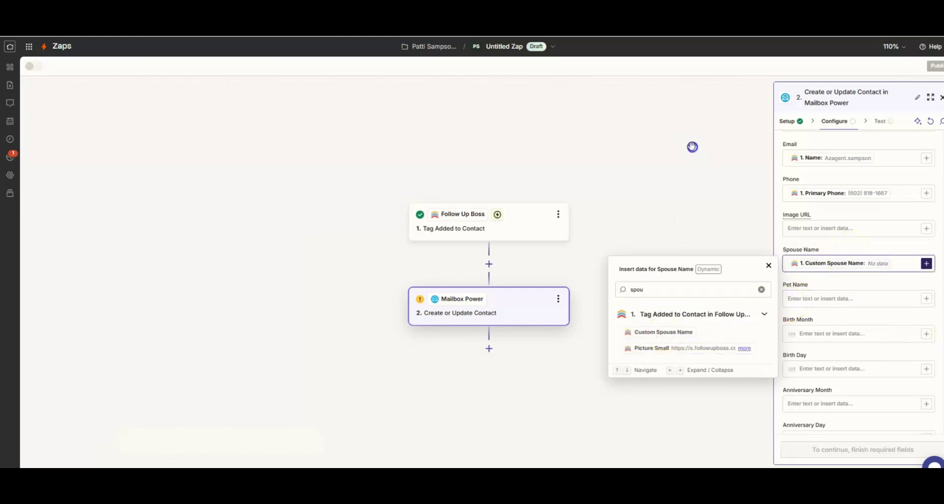
Review the action's remaining optional fields, including the birth, anniversary and numbered Merge fields.
{"action": "scroll", "coordinate": [807, 295], "scroll_direction": "down", "scroll_amount": 3}
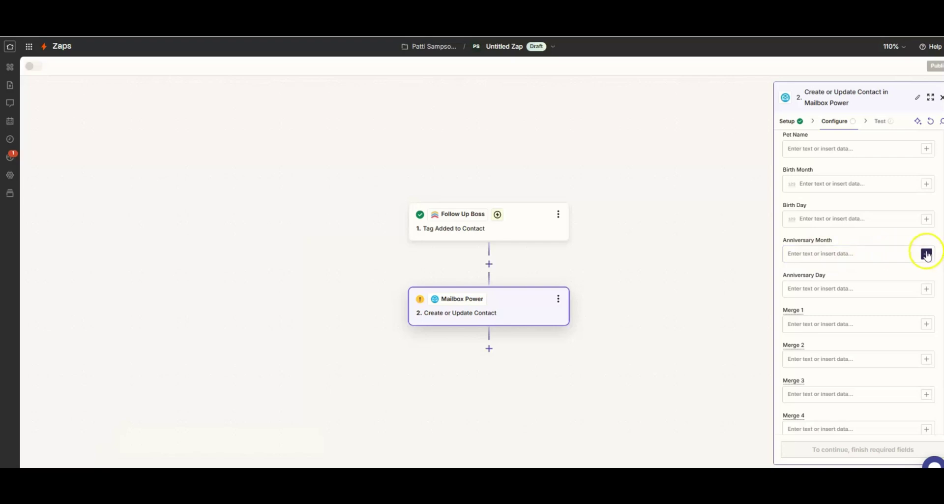
{"action": "scroll", "coordinate": [839, 353], "scroll_direction": "down", "scroll_amount": 6}
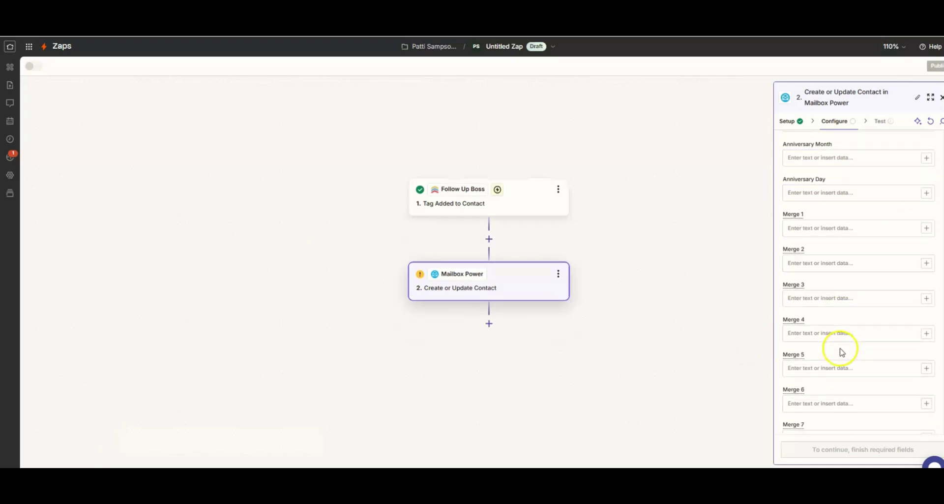
{"action": "scroll", "coordinate": [876, 352], "scroll_direction": "down", "scroll_amount": 7}
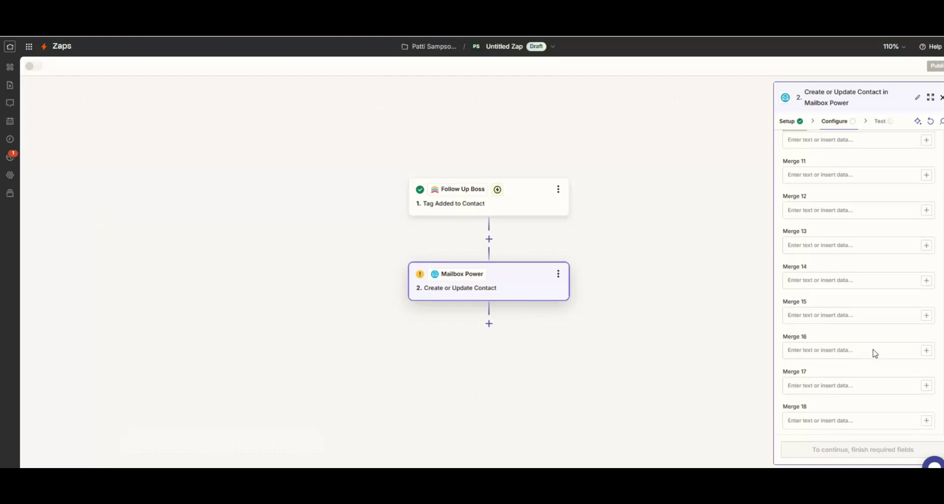
{"action": "scroll", "coordinate": [877, 347], "scroll_direction": "up", "scroll_amount": 5}
{"action": "scroll", "coordinate": [885, 330], "scroll_direction": "up", "scroll_amount": 13}
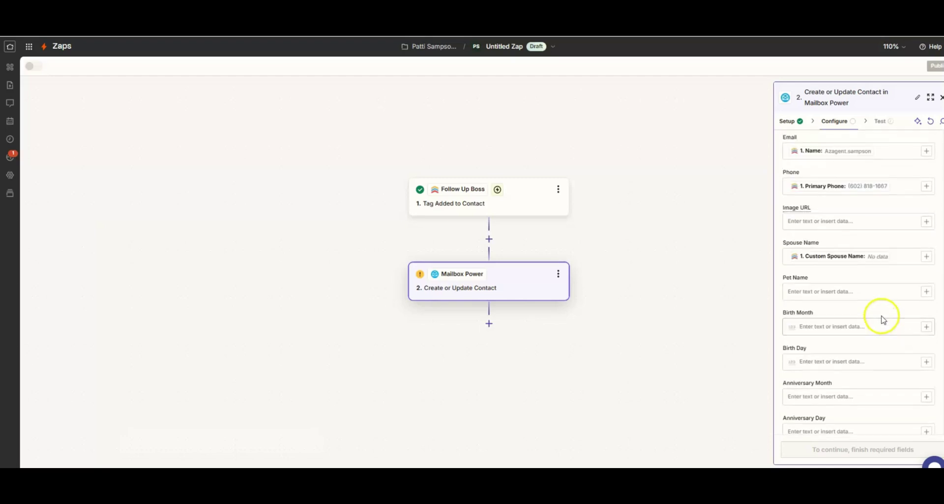
{"action": "scroll", "coordinate": [861, 306], "scroll_direction": "down", "scroll_amount": 2}
{"action": "scroll", "coordinate": [814, 327], "scroll_direction": "down", "scroll_amount": 2}
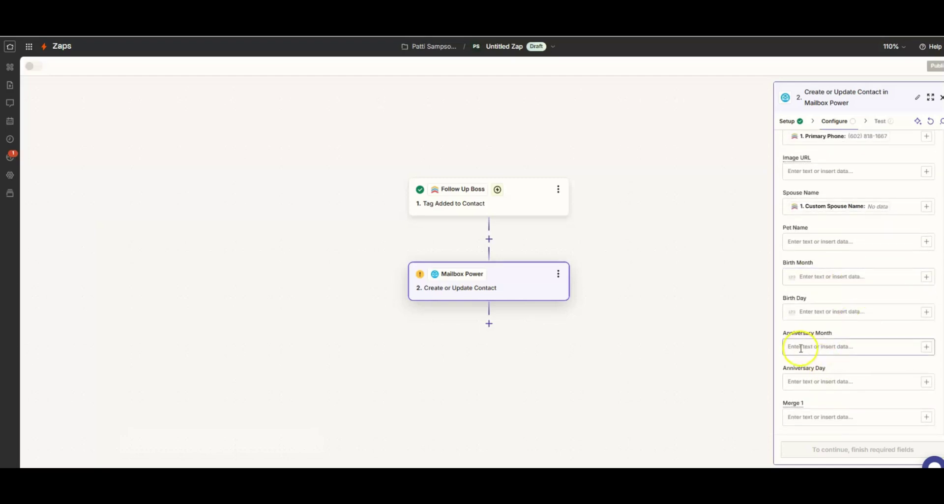
{"action": "scroll", "coordinate": [807, 314], "scroll_direction": "down", "scroll_amount": 2}
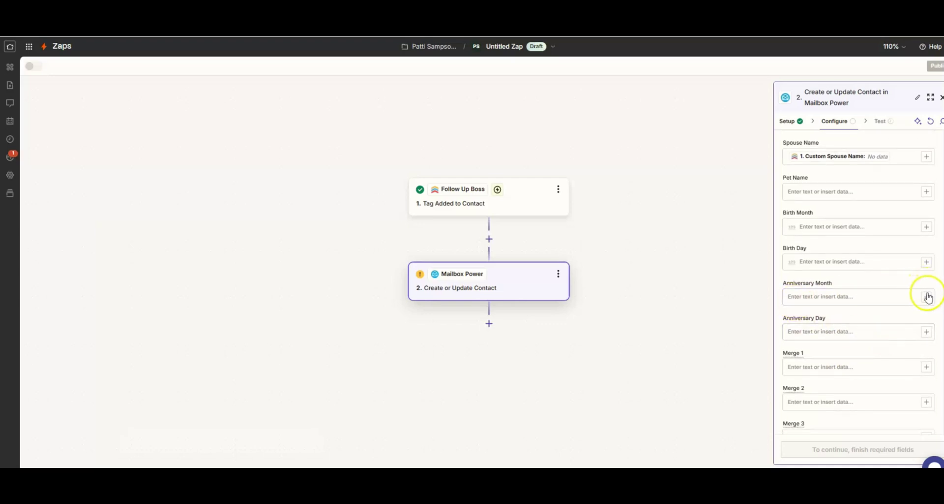
Search the trigger data for "annive" and "closin" to find a match for Anniversary Day.
{"action": "left_click", "coordinate": [927, 332]}
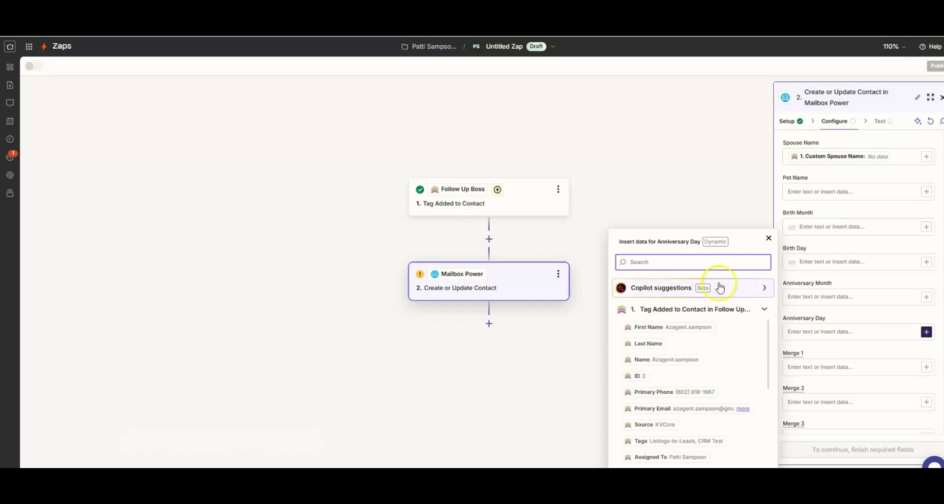
{"action": "left_click", "coordinate": [855, 298]}
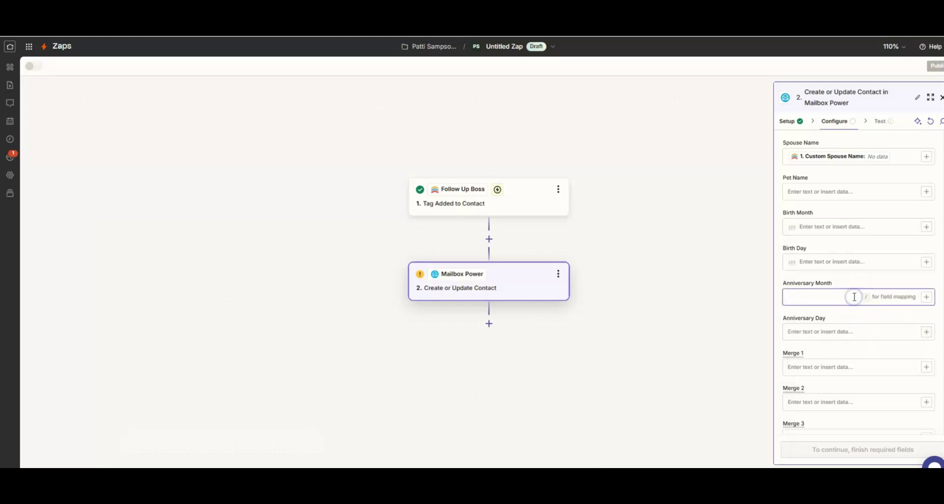
{"action": "left_click", "coordinate": [826, 331]}
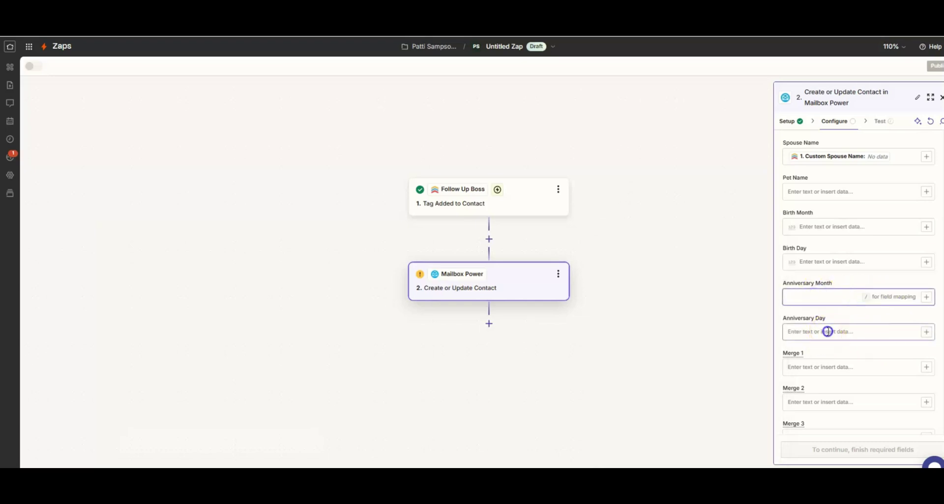
{"action": "left_click", "coordinate": [927, 332]}
{"action": "type", "text": "annive"}
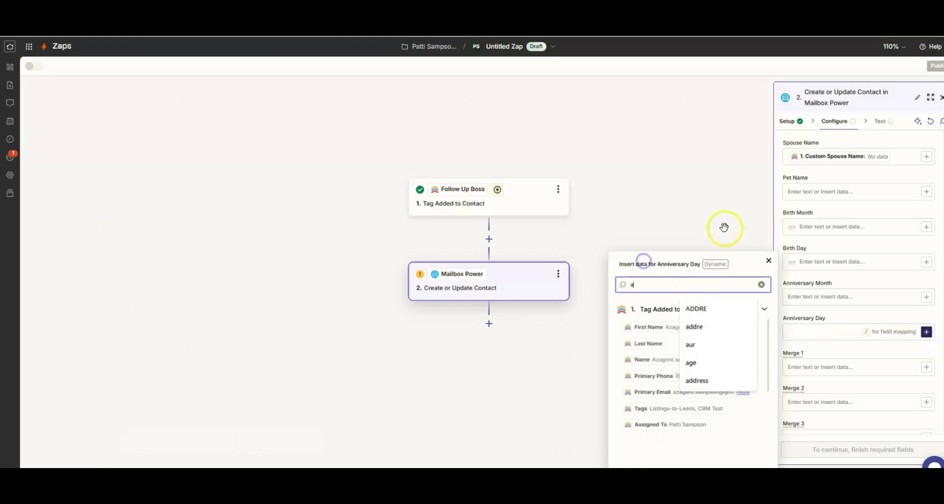
{"action": "key", "text": "BackSpace"}
{"action": "key", "text": "BackSpace"}
{"action": "key", "text": "BackSpace"}
{"action": "key", "text": "BackSpace"}
{"action": "key", "text": "BackSpace"}
{"action": "key", "text": "BackSpace"}
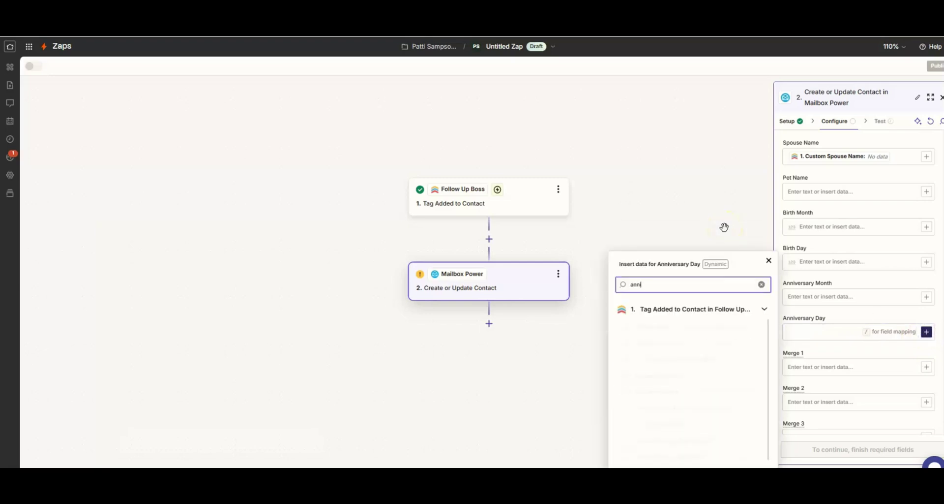
{"action": "type", "text": "closin"}
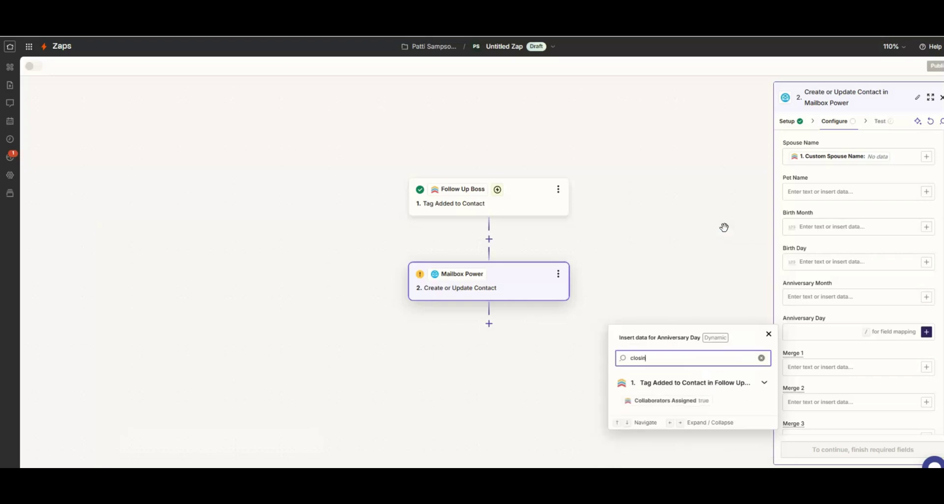
{"action": "key", "text": "BackSpace"}
{"action": "key", "text": "BackSpace"}
{"action": "key", "text": "BackSpace"}
{"action": "key", "text": "BackSpace"}
{"action": "key", "text": "BackSpace"}
{"action": "key", "text": "BackSpace"}
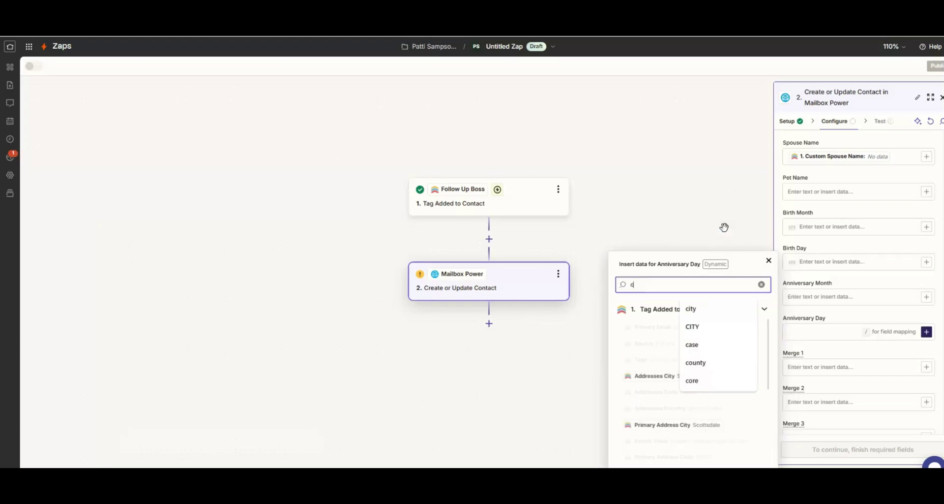
Search the trigger data for "date" and map Anniversary Day to Deal Close Date.
{"action": "type", "text": "date"}
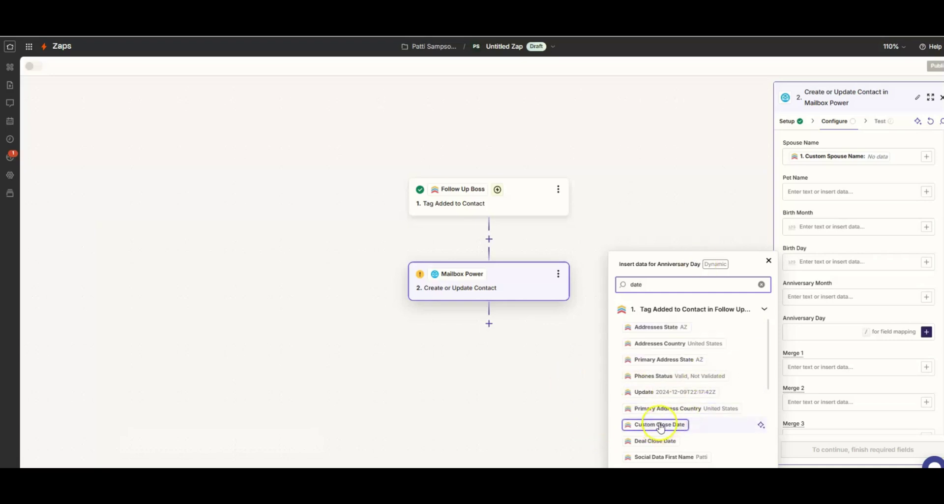
{"action": "left_click", "coordinate": [654, 441]}
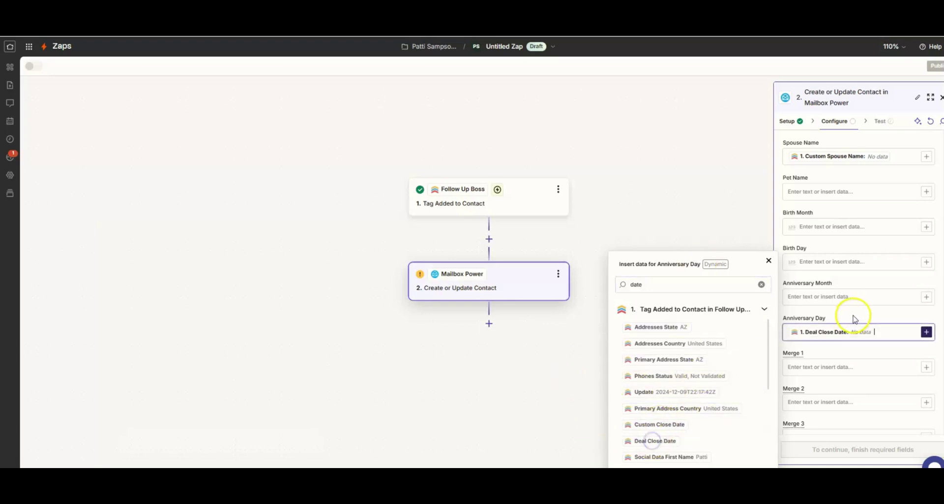
{"action": "left_click", "coordinate": [727, 211]}
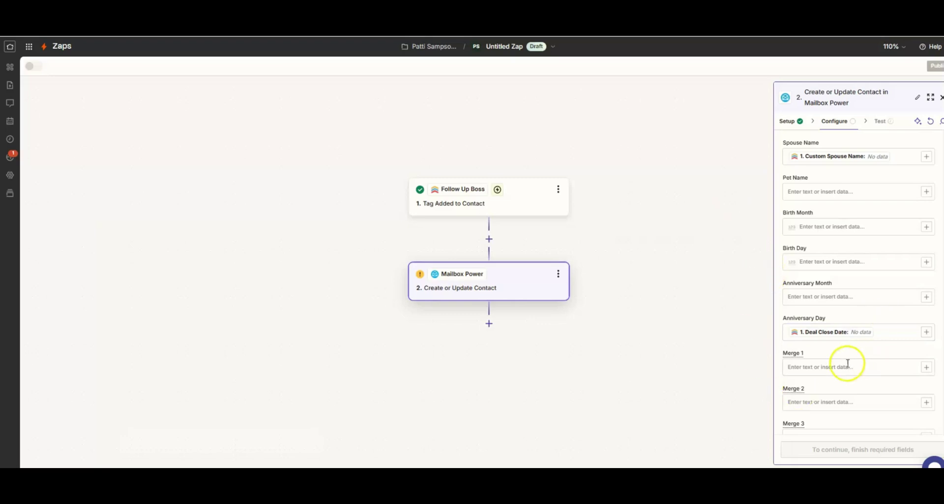
Set the New Contact option at the end of the action's configuration to True.
{"action": "scroll", "coordinate": [864, 354], "scroll_direction": "down", "scroll_amount": 4}
{"action": "scroll", "coordinate": [853, 326], "scroll_direction": "up", "scroll_amount": 3}
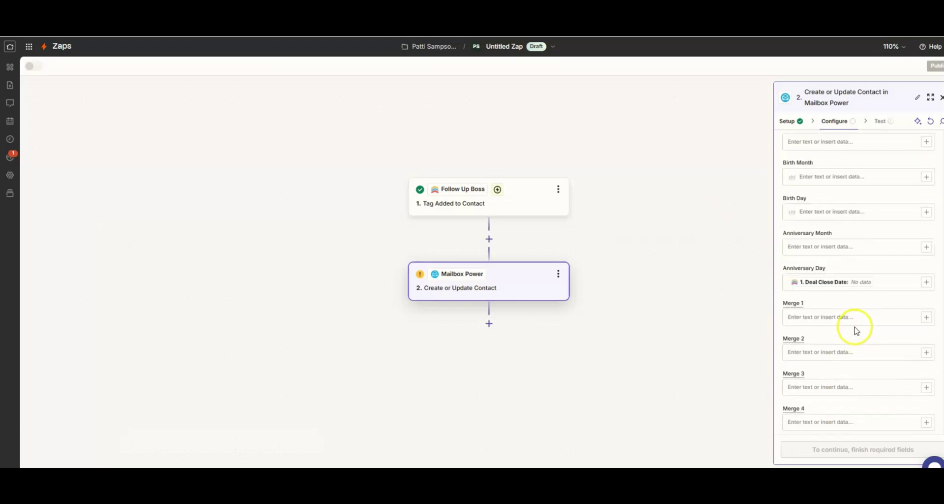
{"action": "scroll", "coordinate": [856, 274], "scroll_direction": "down", "scroll_amount": 7}
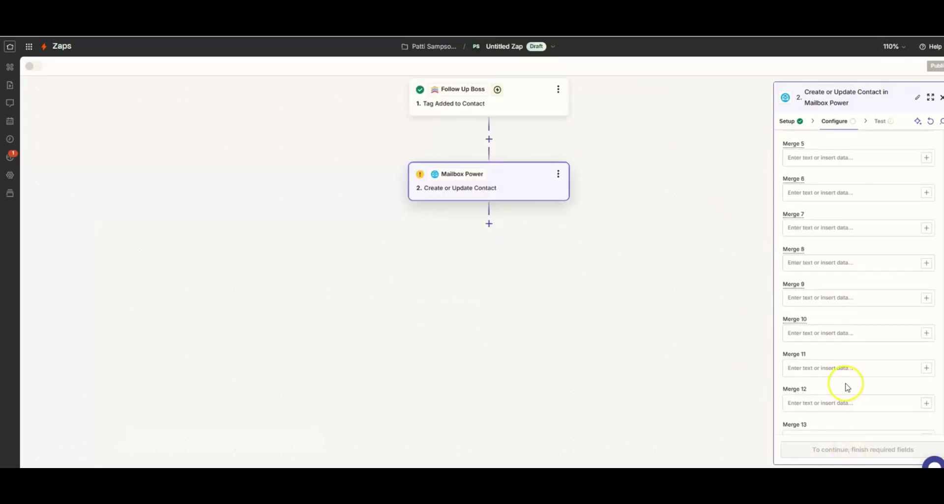
{"action": "scroll", "coordinate": [845, 386], "scroll_direction": "down", "scroll_amount": 5}
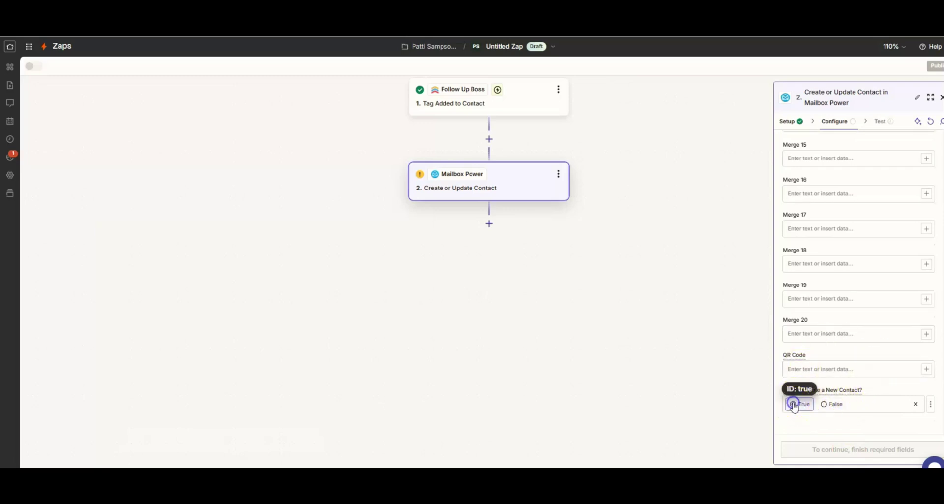
Set Always Create a New Contact to True and check the action's configuration for required fields left empty.
{"action": "left_click", "coordinate": [794, 405]}
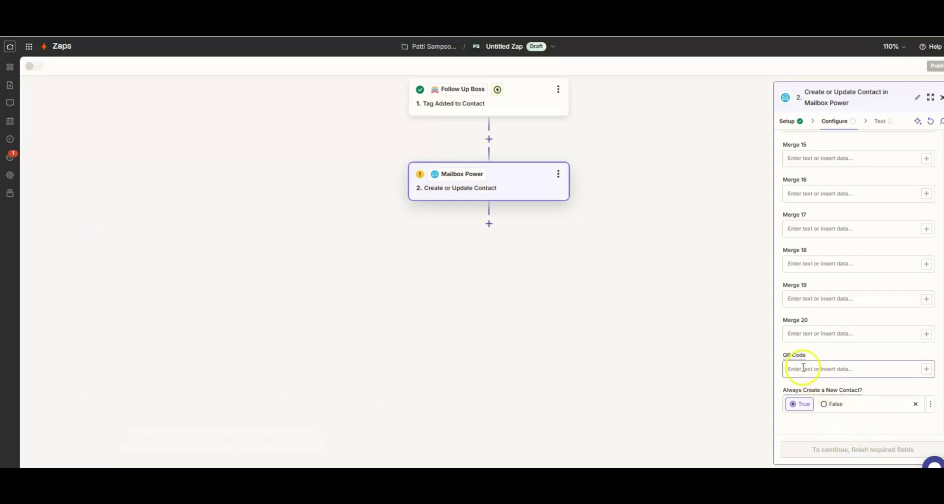
{"action": "scroll", "coordinate": [853, 354], "scroll_direction": "up", "scroll_amount": 15}
{"action": "scroll", "coordinate": [882, 221], "scroll_direction": "up", "scroll_amount": 10}
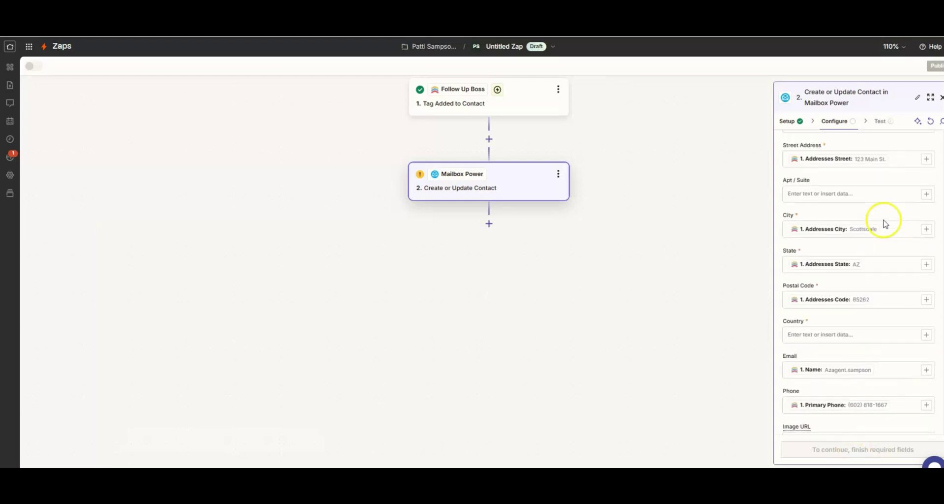
{"action": "scroll", "coordinate": [851, 395], "scroll_direction": "down", "scroll_amount": 6}
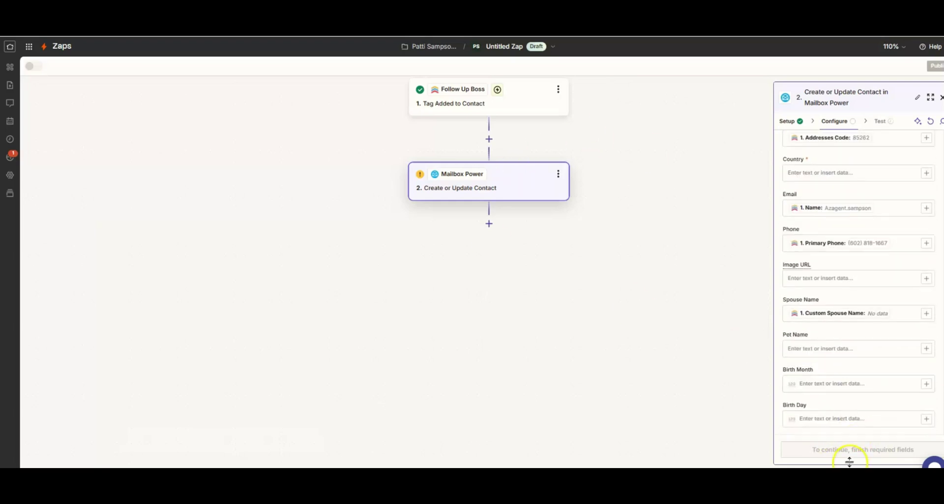
{"action": "scroll", "coordinate": [878, 345], "scroll_direction": "down", "scroll_amount": 5}
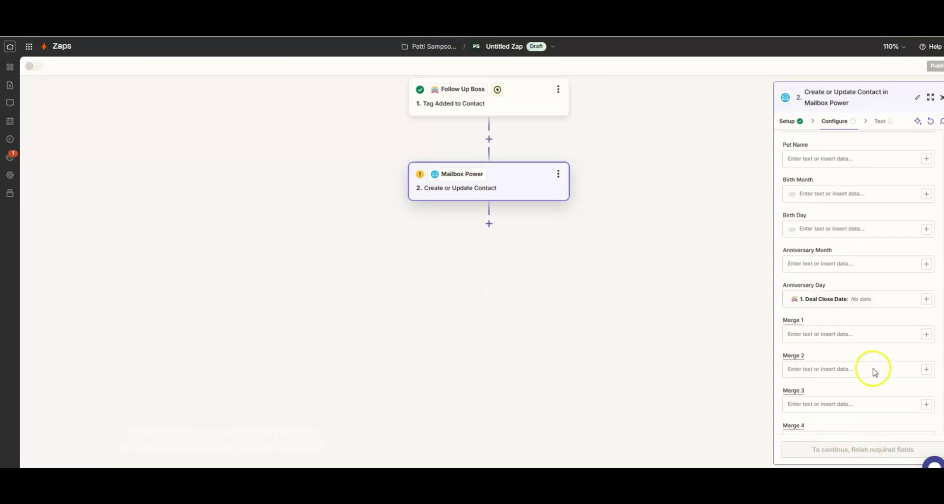
{"action": "scroll", "coordinate": [875, 368], "scroll_direction": "up", "scroll_amount": 4}
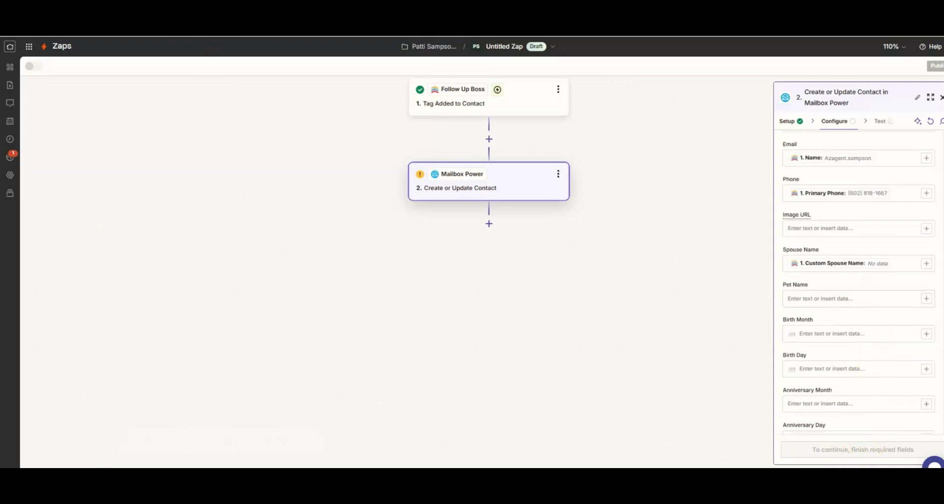
{"action": "scroll", "coordinate": [858, 295], "scroll_direction": "up", "scroll_amount": 4}
Search the trigger data for "contry" and map the required Country field to Addresses Country.
{"action": "left_click", "coordinate": [836, 320]}
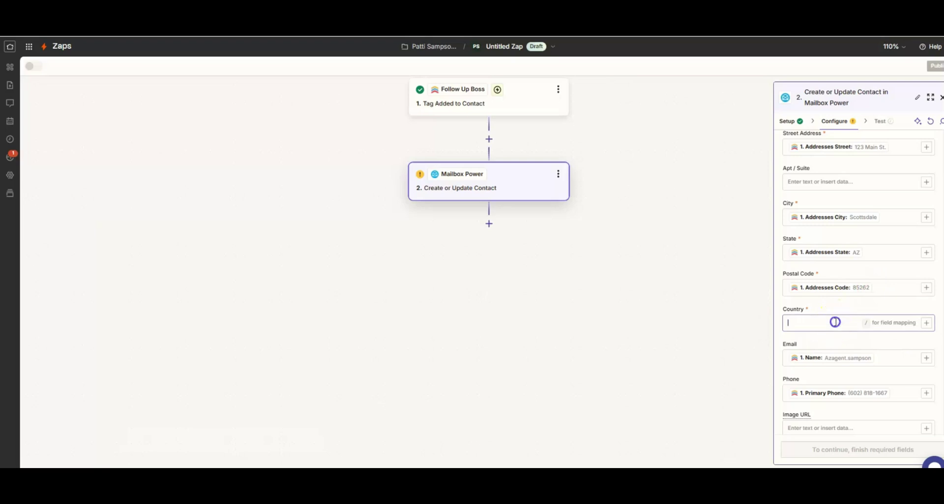
{"action": "left_click", "coordinate": [927, 323]}
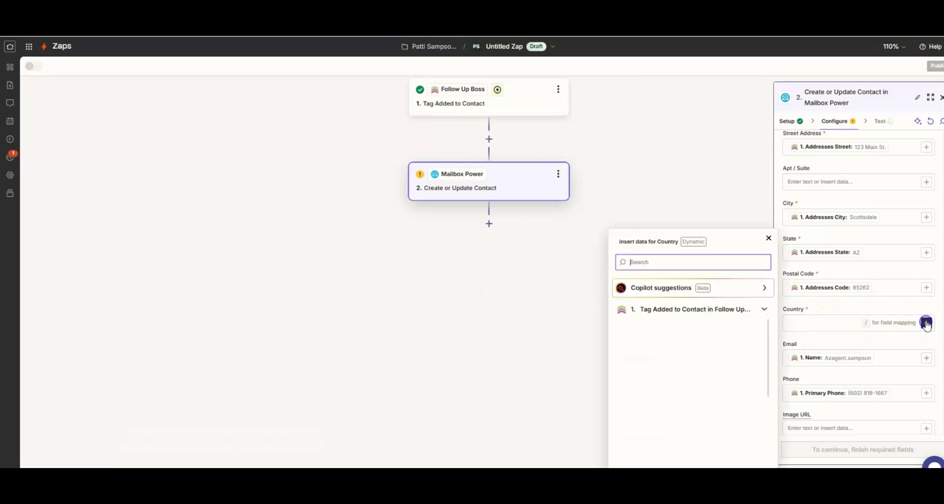
{"action": "scroll", "coordinate": [676, 391], "scroll_direction": "down", "scroll_amount": 3}
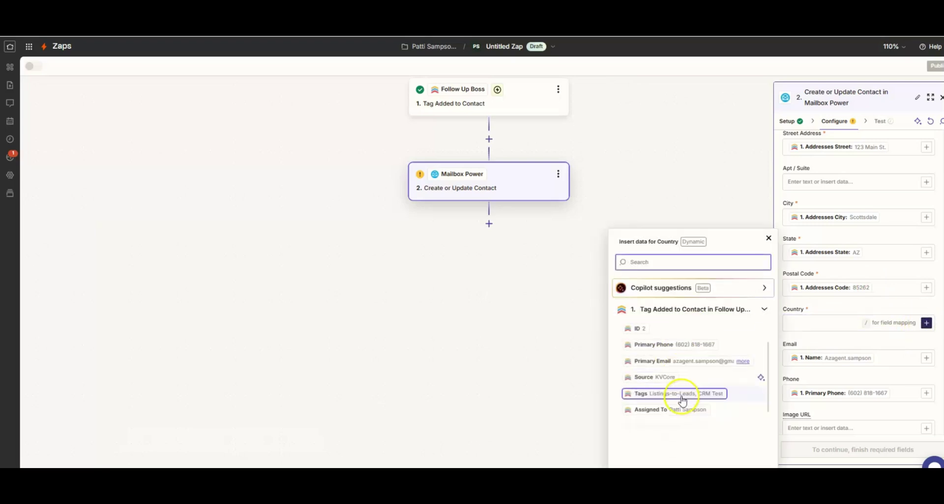
{"action": "type", "text": "con"}
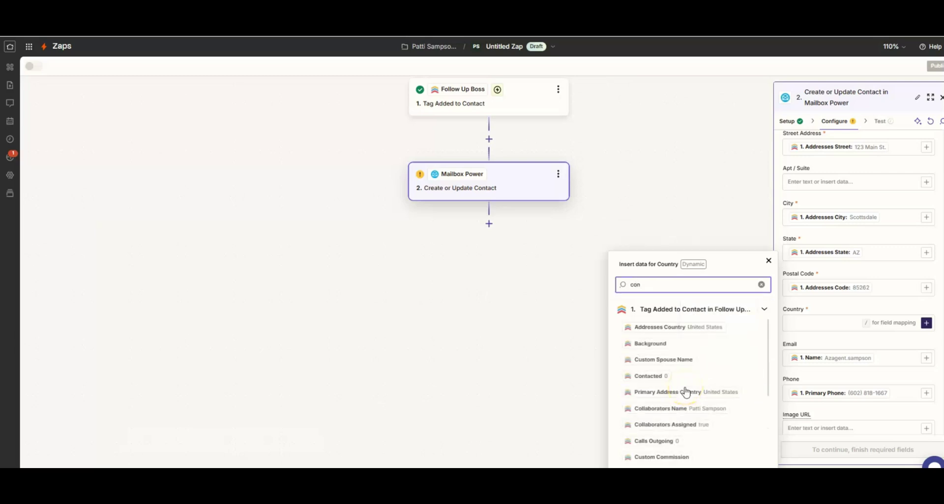
{"action": "type", "text": "try"}
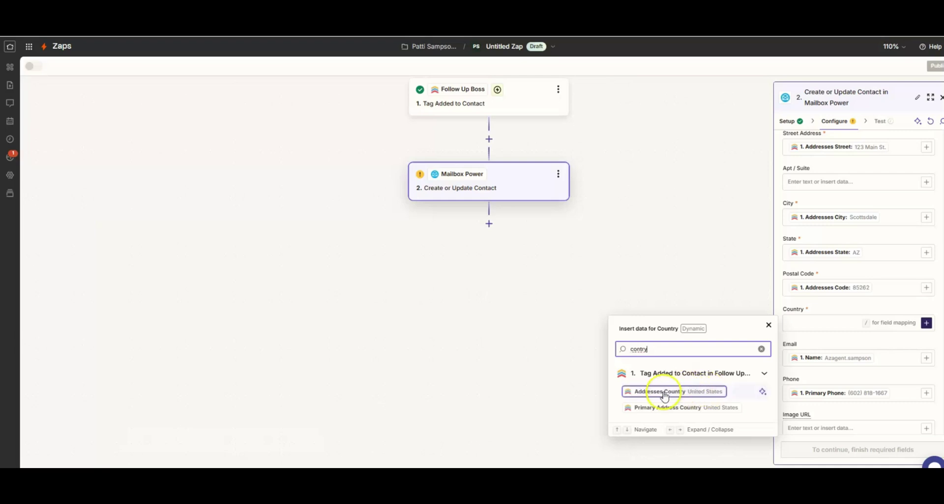
{"action": "left_click", "coordinate": [687, 391]}
{"action": "left_click", "coordinate": [868, 308]}
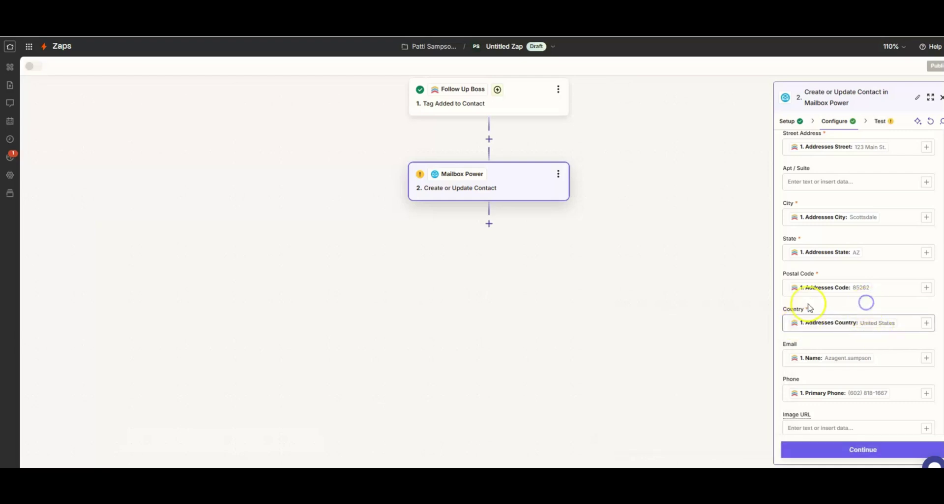
Set Always Create a New Contact to False and proceed to the action's test.
{"action": "scroll", "coordinate": [839, 326], "scroll_direction": "down", "scroll_amount": 5}
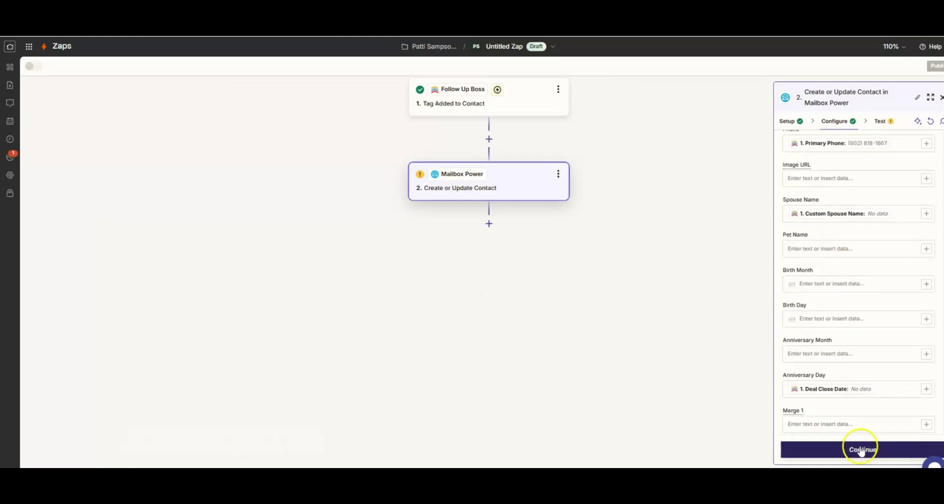
{"action": "scroll", "coordinate": [871, 381], "scroll_direction": "down", "scroll_amount": 9}
{"action": "scroll", "coordinate": [872, 395], "scroll_direction": "down", "scroll_amount": 6}
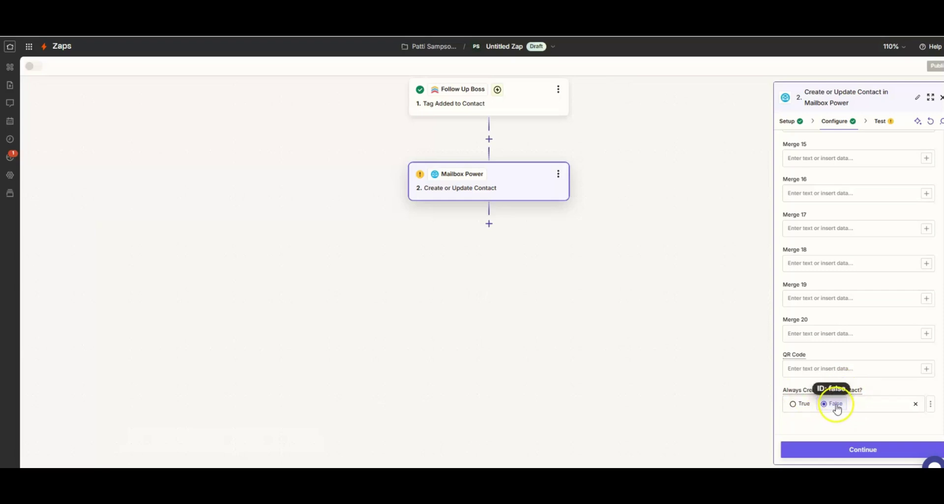
{"action": "left_click", "coordinate": [869, 452]}
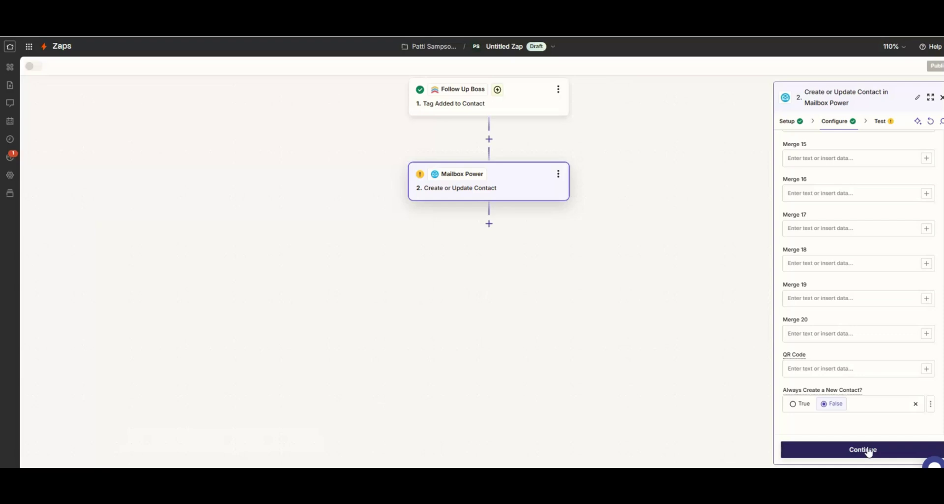
{"action": "left_click", "coordinate": [827, 405]}
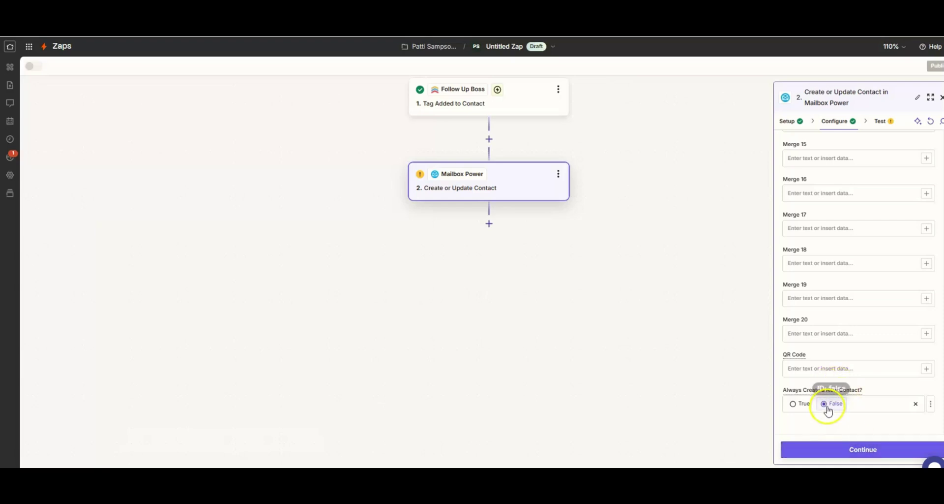
{"action": "left_click", "coordinate": [860, 450]}
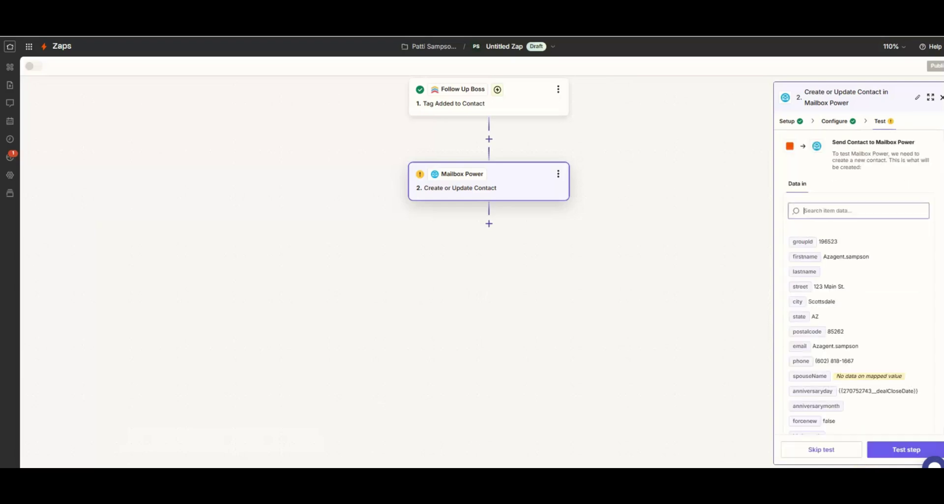
Try to test the action by sending the sample contact to Mailbox Power.
{"action": "left_click", "coordinate": [904, 455]}
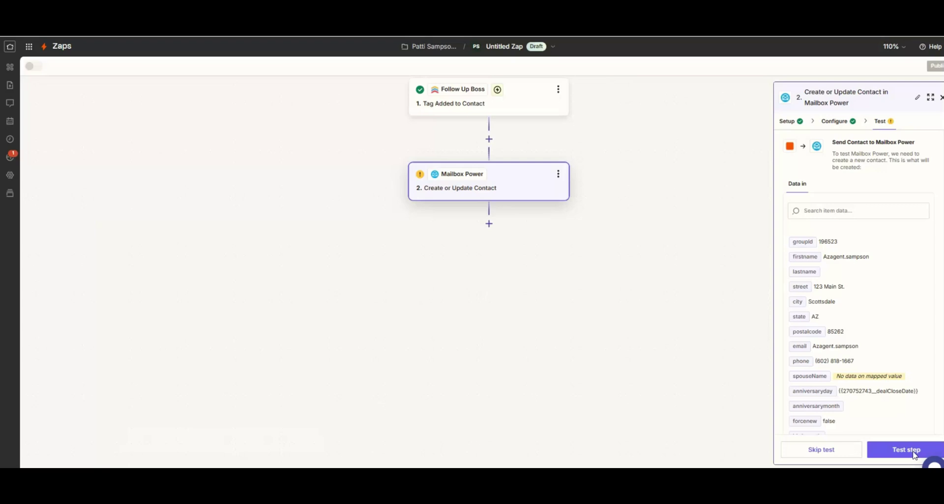
{"action": "left_click", "coordinate": [902, 451]}
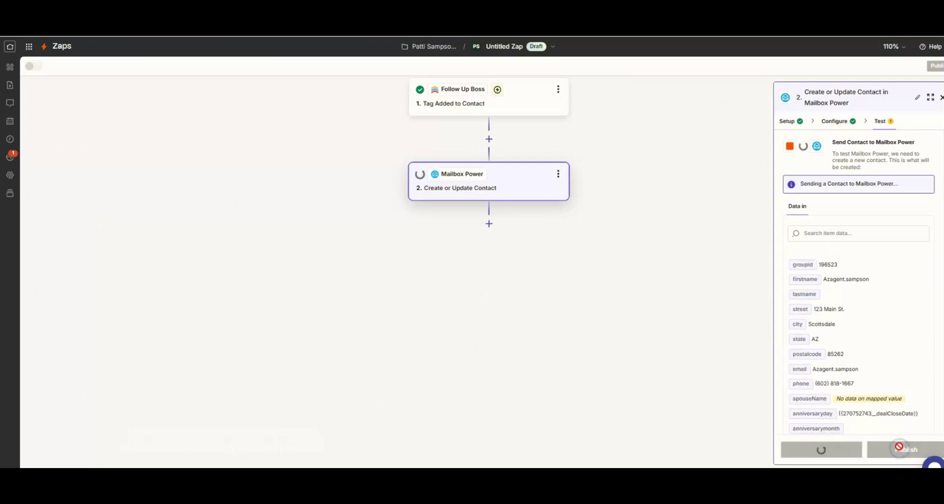
{"action": "left_click", "coordinate": [865, 317]}
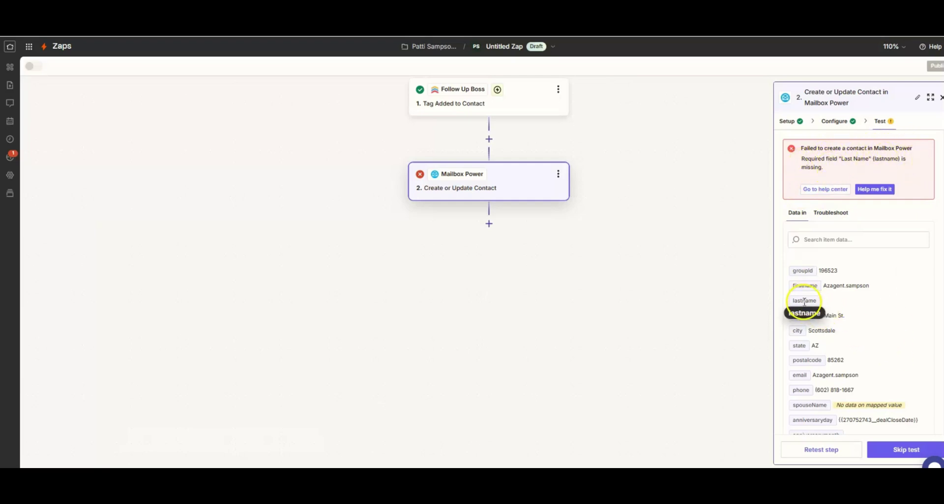
Go back to the action's configuration and inspect the Last Name mapping.
{"action": "left_click", "coordinate": [788, 122]}
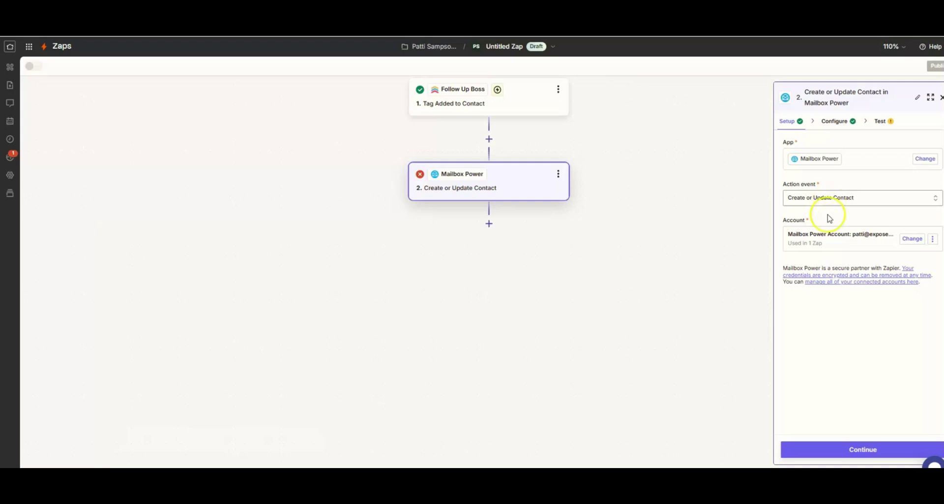
{"action": "left_click", "coordinate": [868, 455]}
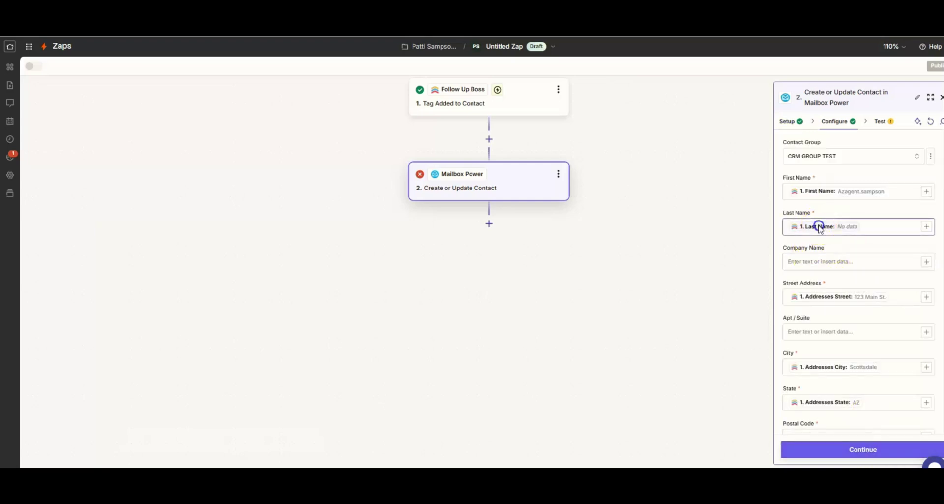
{"action": "left_click", "coordinate": [876, 226]}
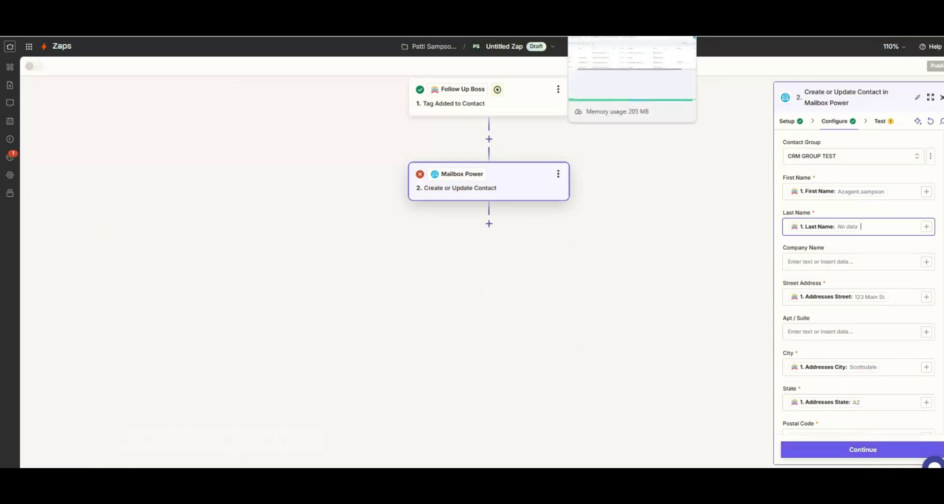
Switch to Follow Up Boss, open the selected KVCore contact, and save a new first name with the last name TestingMailboxPower.
{"action": "left_click", "coordinate": [632, 30]}
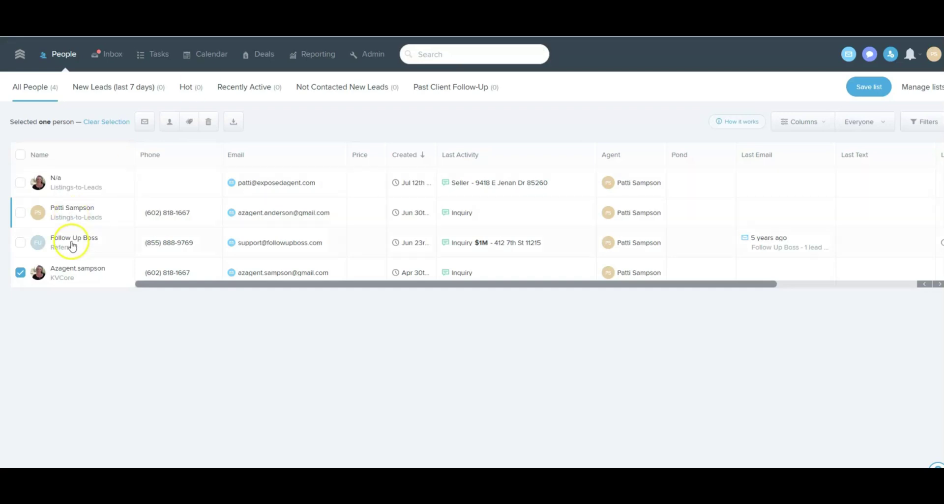
{"action": "left_click", "coordinate": [66, 268]}
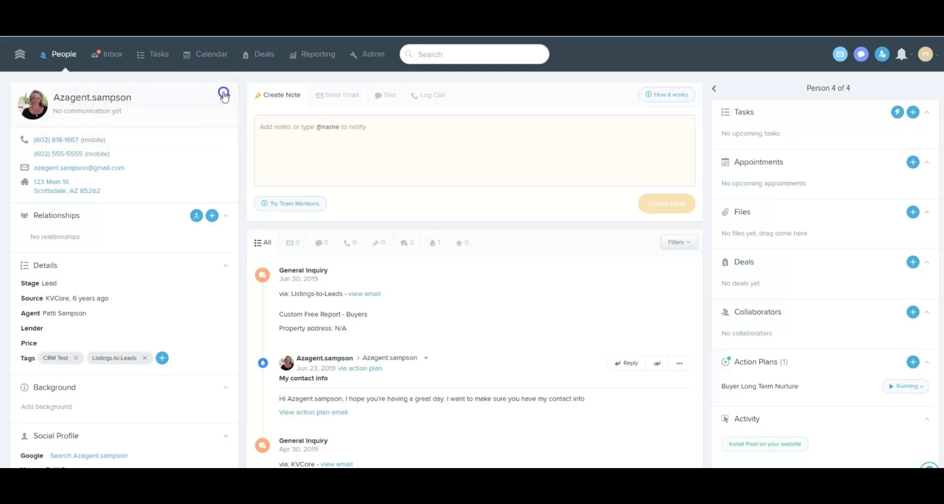
{"action": "left_click", "coordinate": [227, 98]}
{"action": "left_click_drag", "start_coordinate": [127, 98], "coordinate": [69, 75]}
{"action": "type", "text": "Power"}
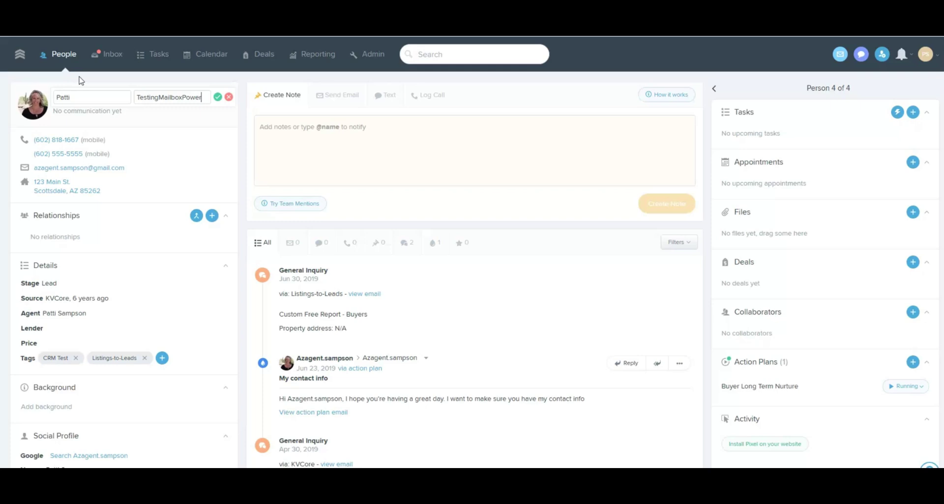
{"action": "left_click", "coordinate": [217, 97]}
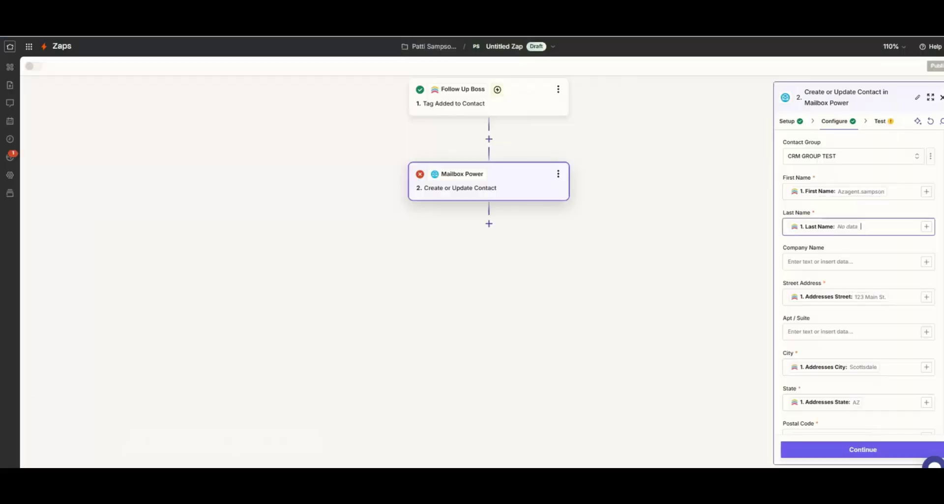
Switch back to the Zap, find new records in the Follow Up Boss trigger's test, and continue with Contact B.
{"action": "left_click", "coordinate": [866, 449]}
{"action": "left_click", "coordinate": [455, 97]}
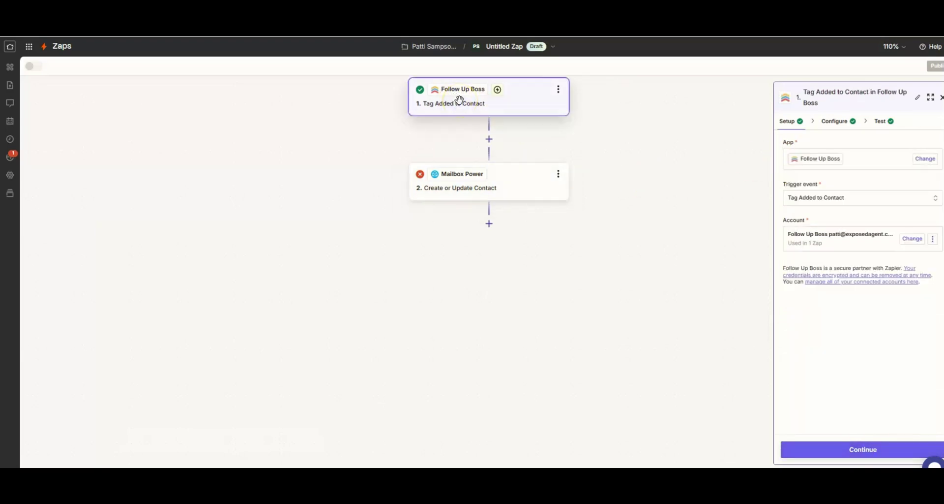
{"action": "left_click", "coordinate": [466, 98]}
{"action": "left_click", "coordinate": [875, 449]}
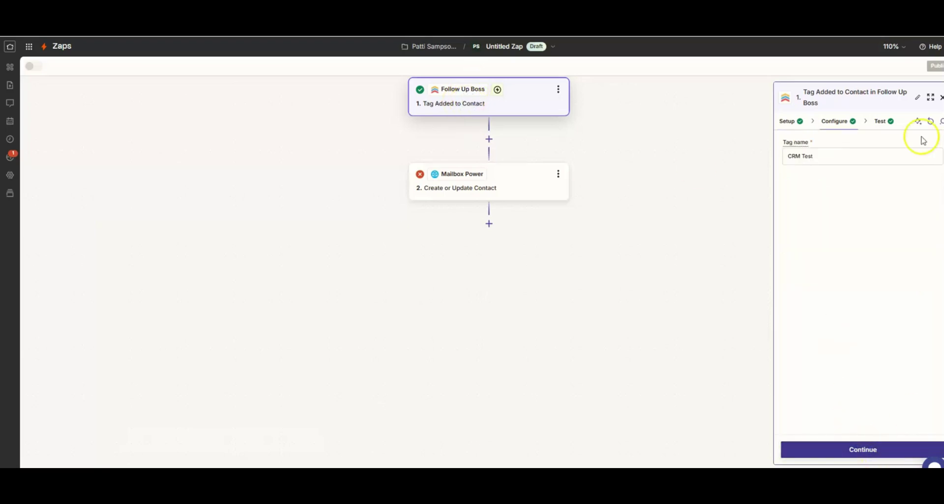
{"action": "left_click", "coordinate": [867, 450]}
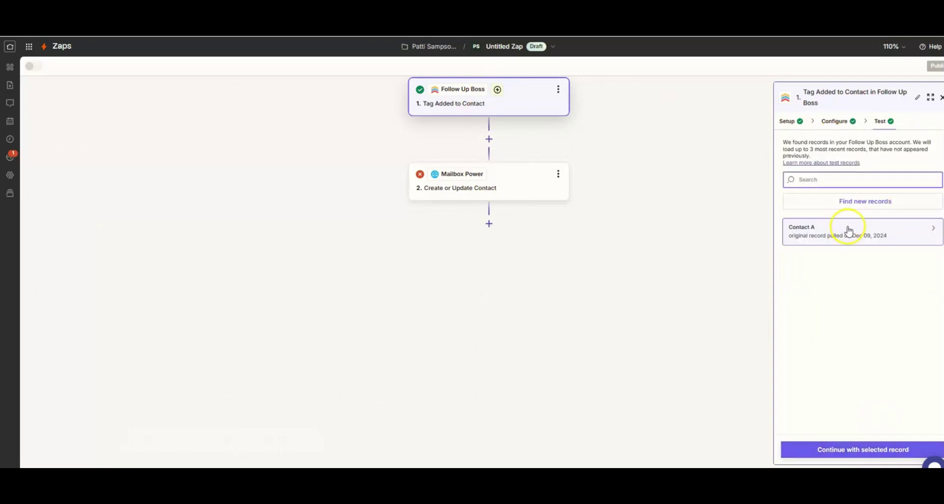
{"action": "left_click", "coordinate": [859, 206]}
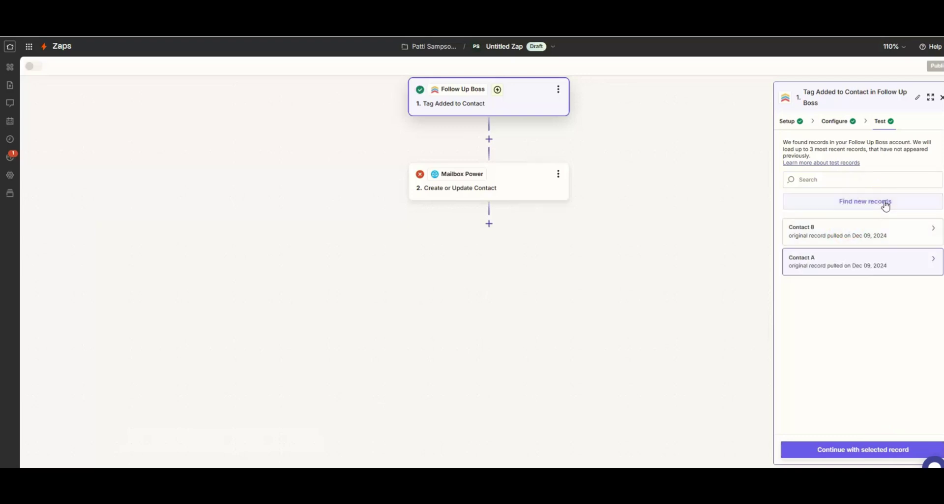
{"action": "left_click", "coordinate": [865, 231]}
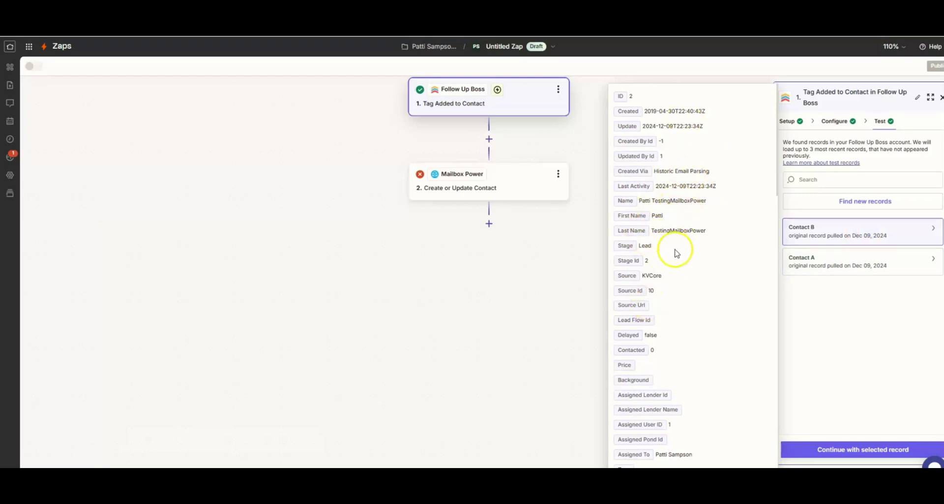
{"action": "left_click", "coordinate": [862, 452]}
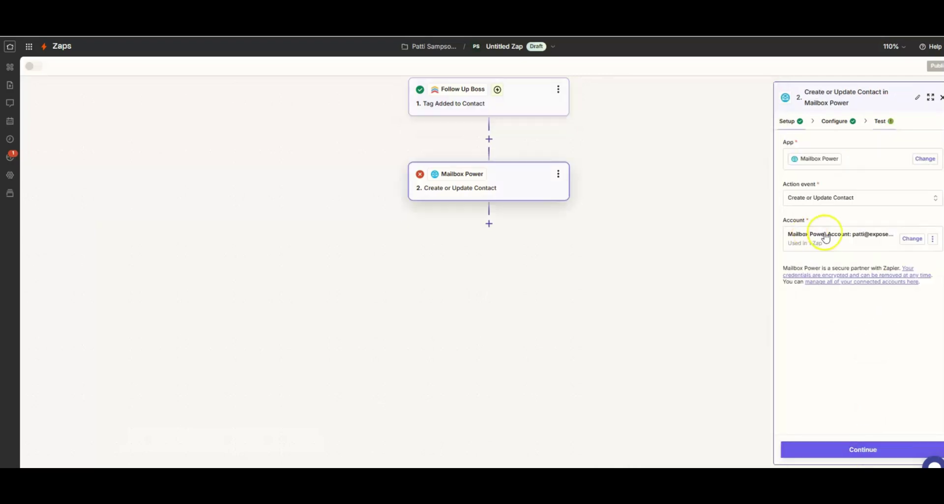
Retest the Mailbox Power action with the data from the updated contact record.
{"action": "left_click", "coordinate": [864, 453]}
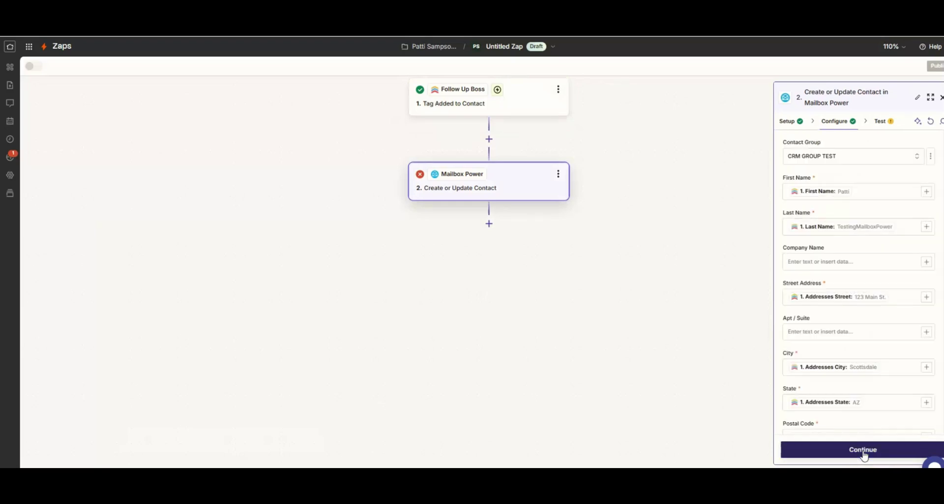
{"action": "left_click", "coordinate": [864, 452]}
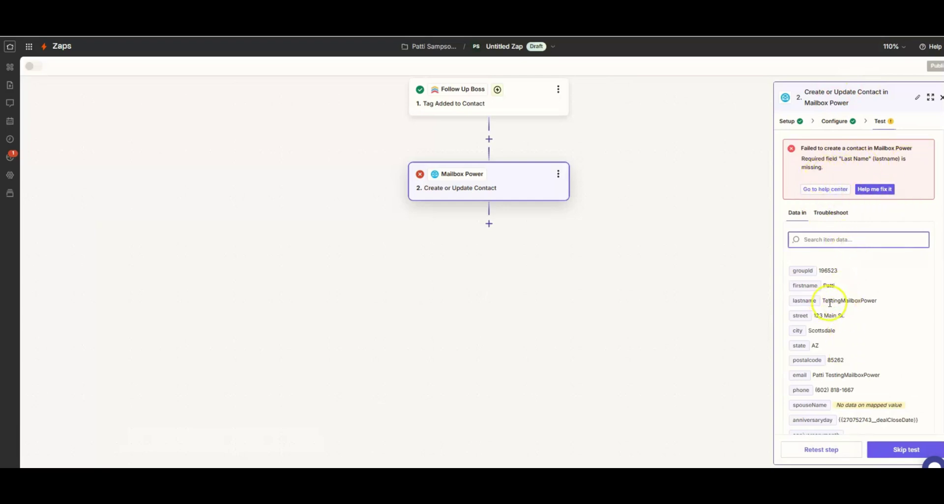
{"action": "left_click", "coordinate": [787, 121]}
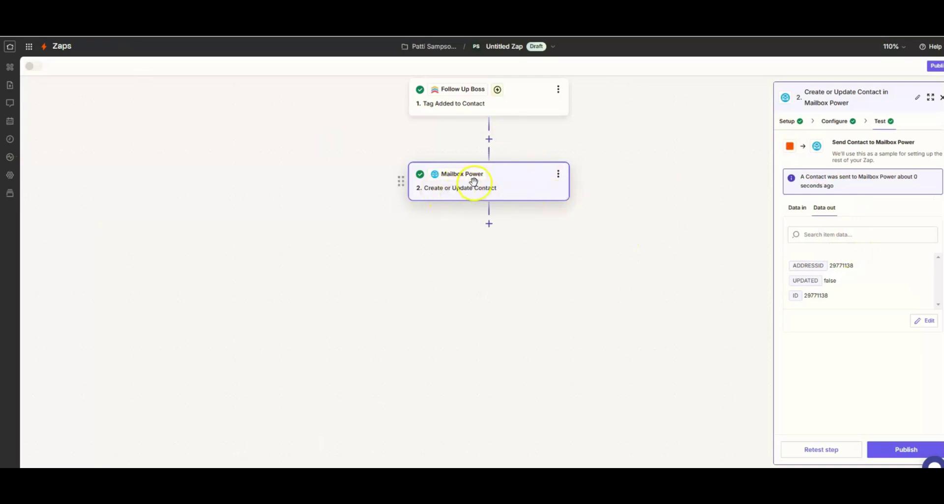
Remap the Mailbox Power action's First Name to the Follow Up Boss trigger's First Name field, and publish the Zap.
{"action": "left_click", "coordinate": [844, 122]}
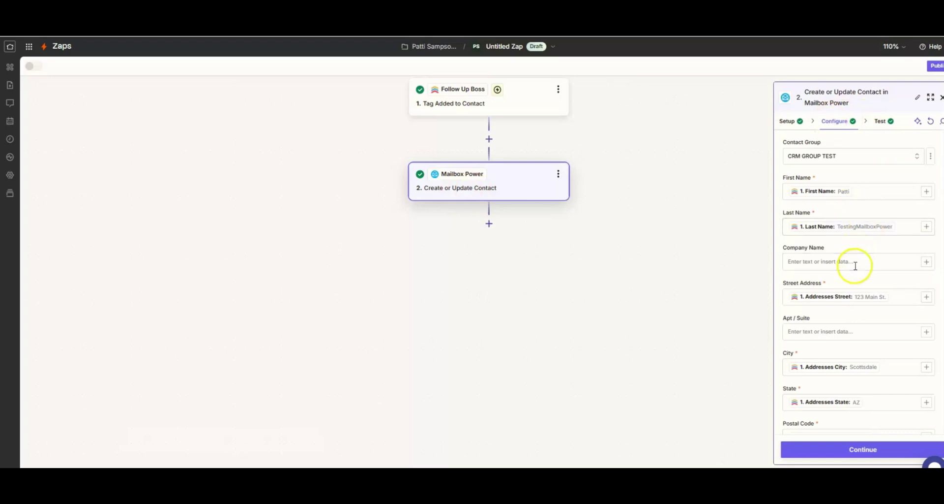
{"action": "left_click", "coordinate": [865, 189]}
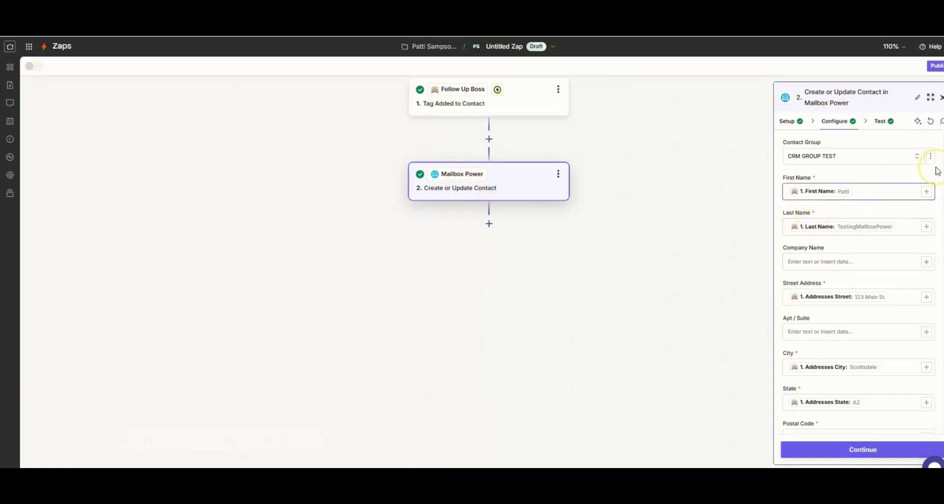
{"action": "key", "text": "BackSpace"}
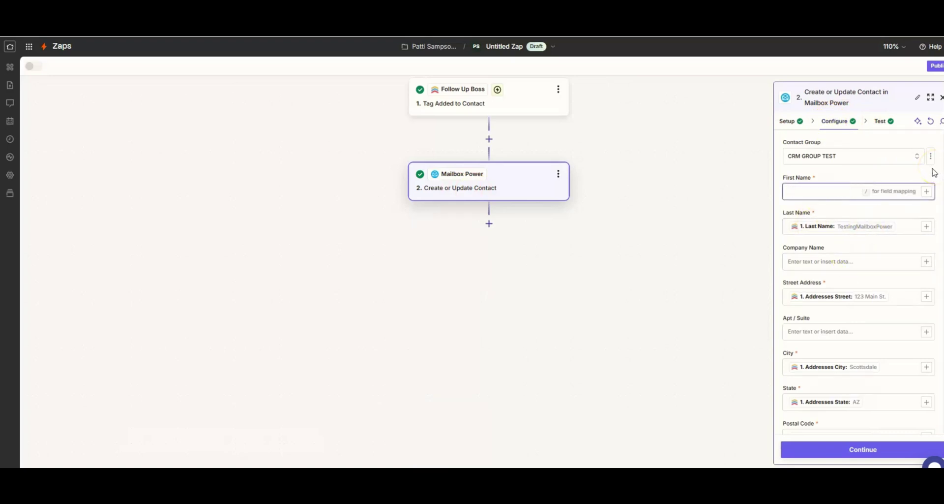
{"action": "left_click", "coordinate": [927, 191]}
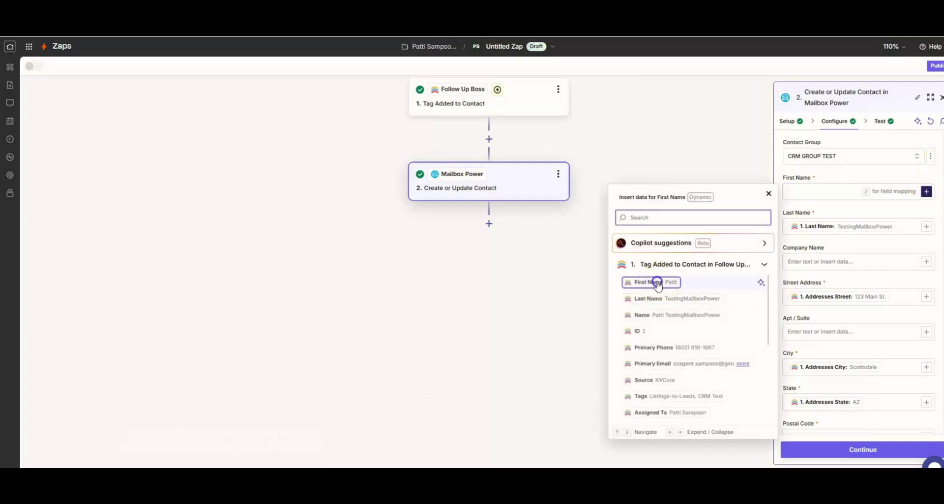
{"action": "left_click", "coordinate": [658, 285]}
{"action": "left_click", "coordinate": [867, 449]}
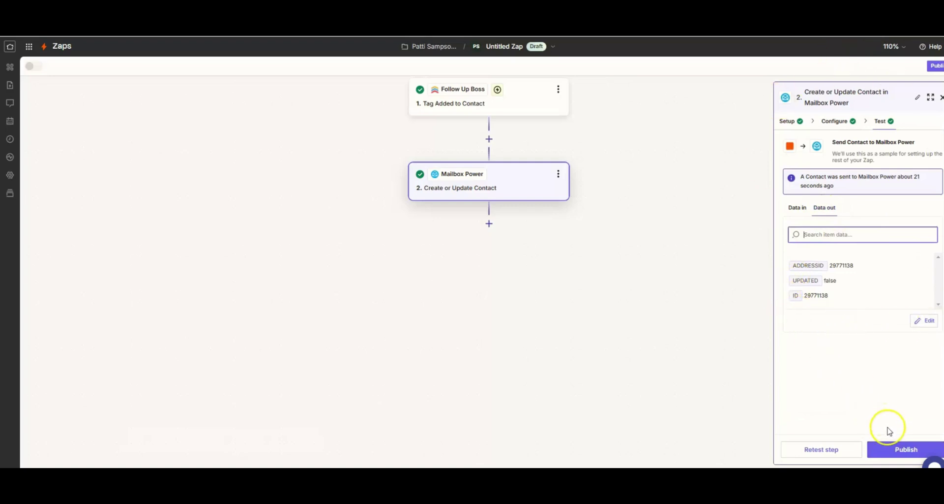
{"action": "left_click", "coordinate": [901, 450]}
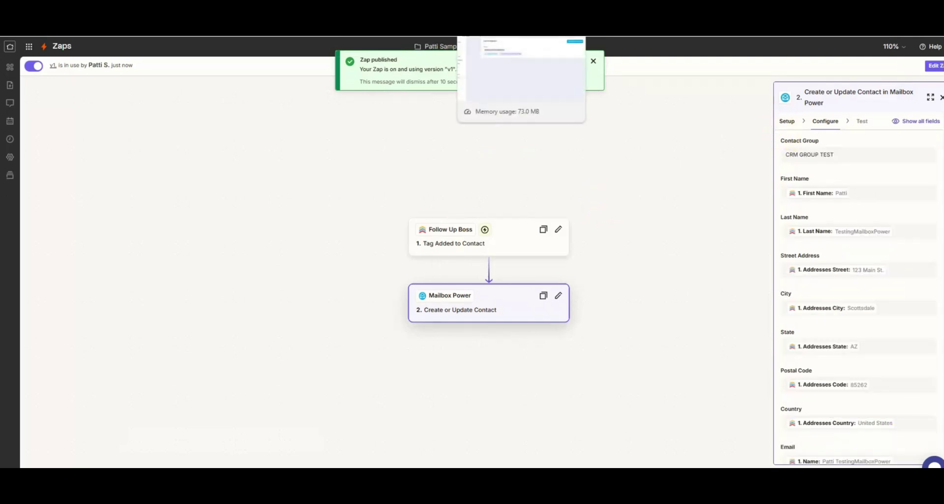
Switch to Mailbox Power, open the contacts, and search all contacts for the test contact's first name.
{"action": "left_click", "coordinate": [496, 10]}
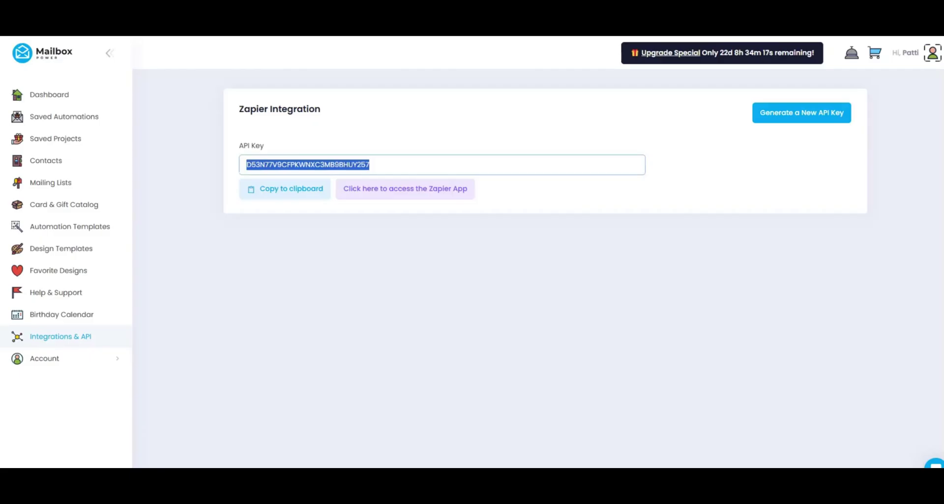
{"action": "left_click", "coordinate": [46, 161]}
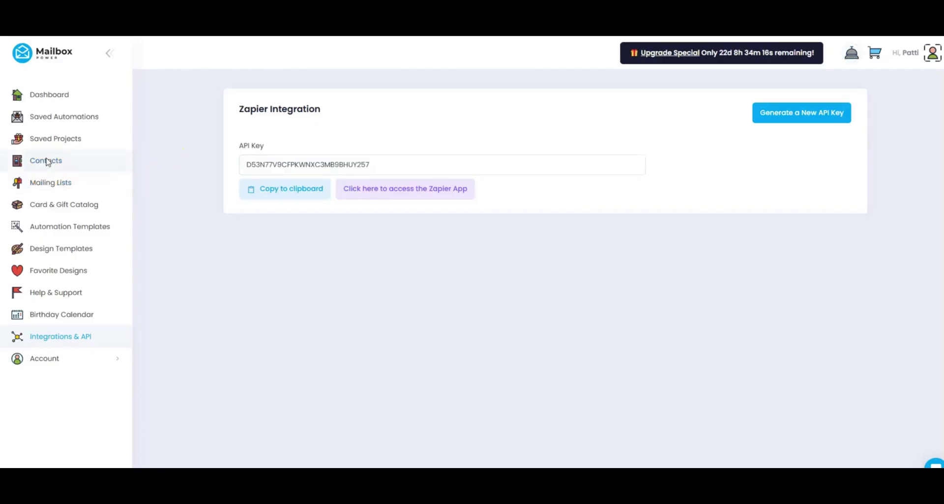
{"action": "left_click", "coordinate": [696, 130]}
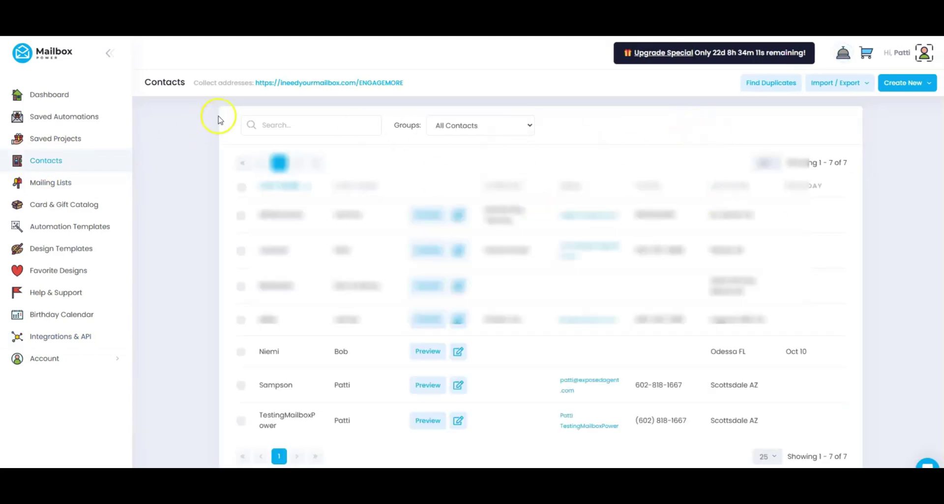
{"action": "left_click", "coordinate": [298, 125]}
{"action": "type", "text": "pat"}
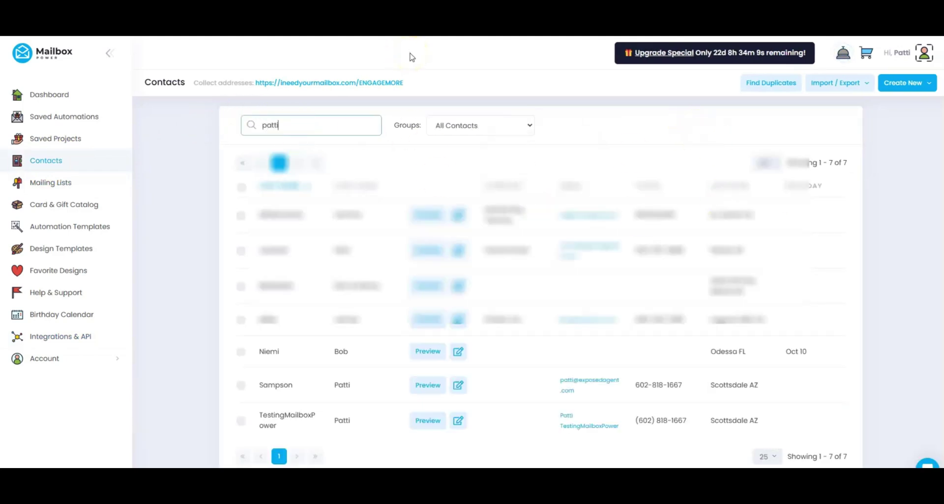
{"action": "type", "text": "ti"}
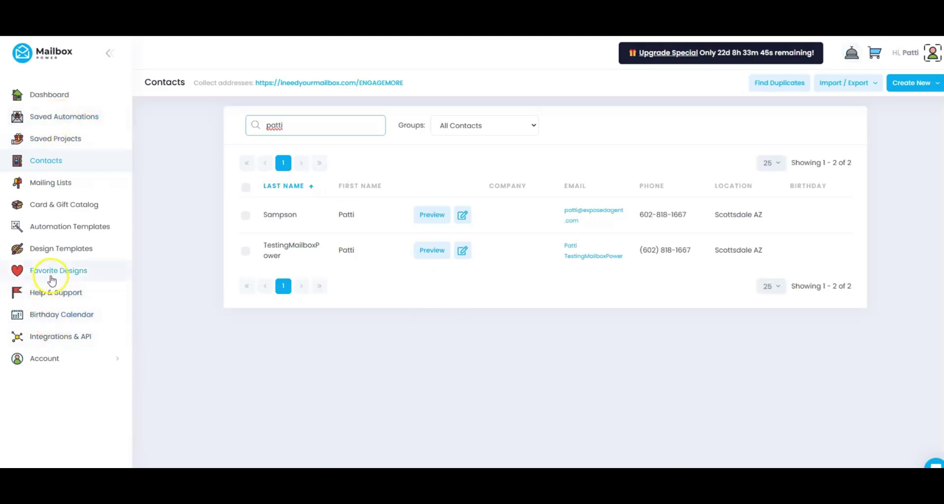
Open the design templates and filter them by the Letters, Flyers, Certificates category.
{"action": "left_click", "coordinate": [52, 249]}
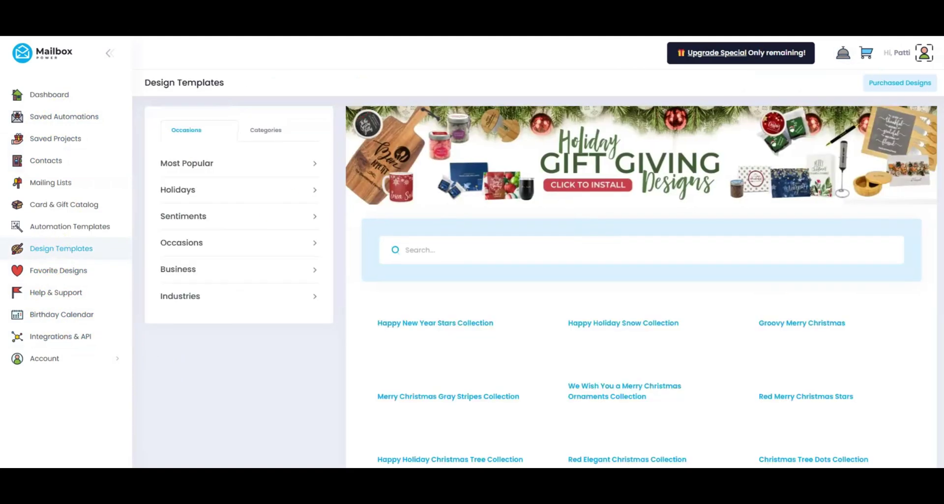
{"action": "mouse_move", "coordinate": [641, 286]}
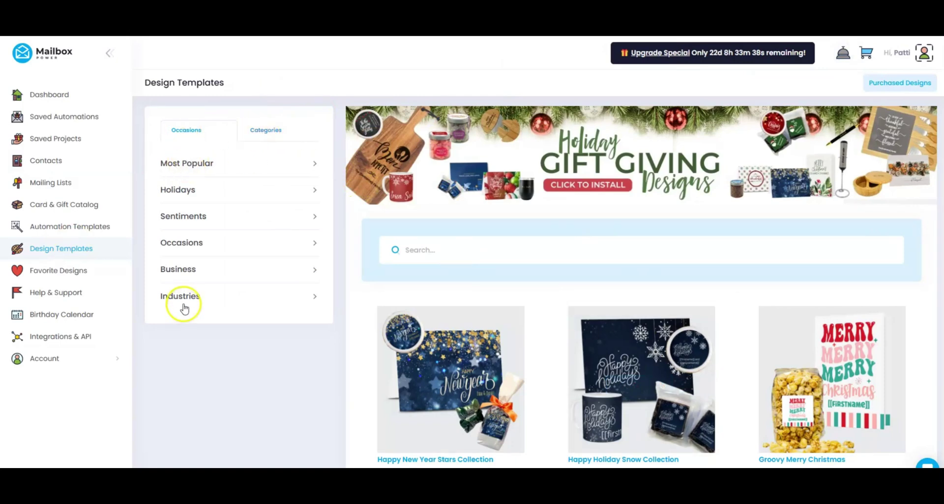
{"action": "left_click", "coordinate": [275, 137]}
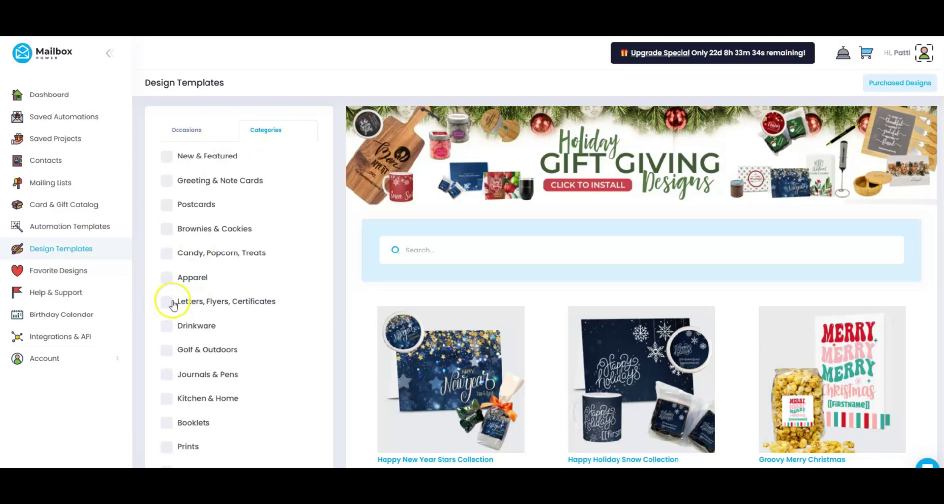
{"action": "left_click", "coordinate": [168, 302]}
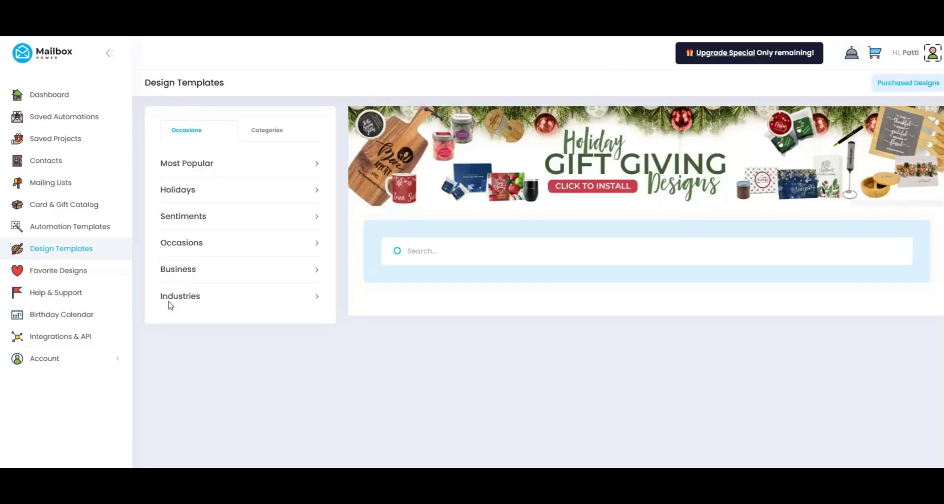
Look through the filtered certificate templates to see which designs are offered.
{"action": "mouse_move", "coordinate": [840, 298]}
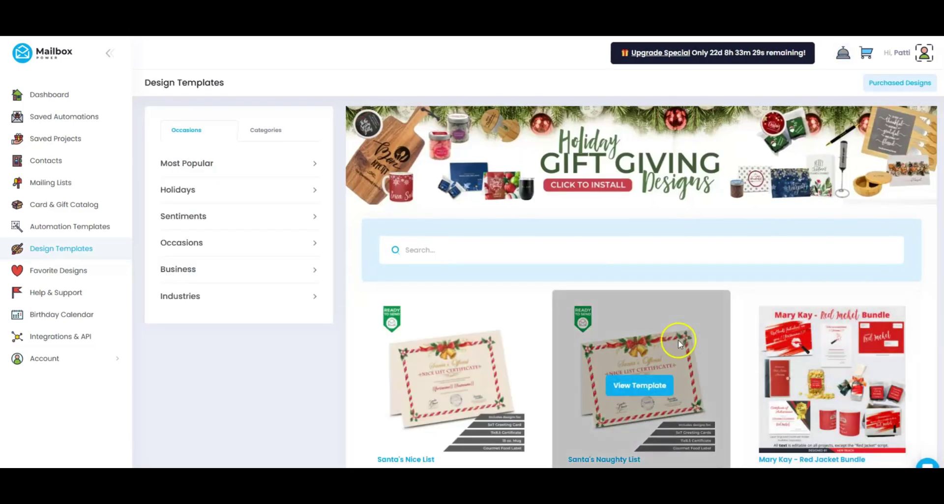
{"action": "scroll", "coordinate": [753, 364], "scroll_direction": "down", "scroll_amount": 2}
{"action": "scroll", "coordinate": [737, 361], "scroll_direction": "down", "scroll_amount": 6}
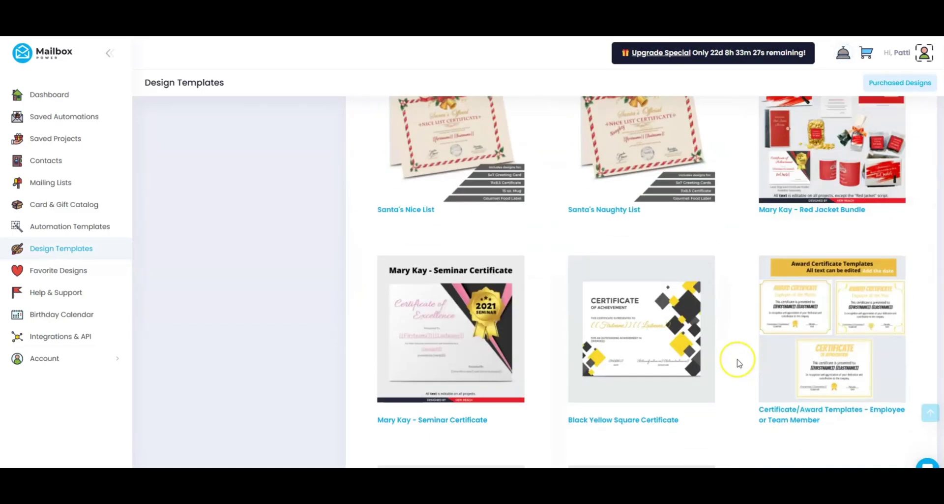
{"action": "scroll", "coordinate": [822, 388], "scroll_direction": "down", "scroll_amount": 2}
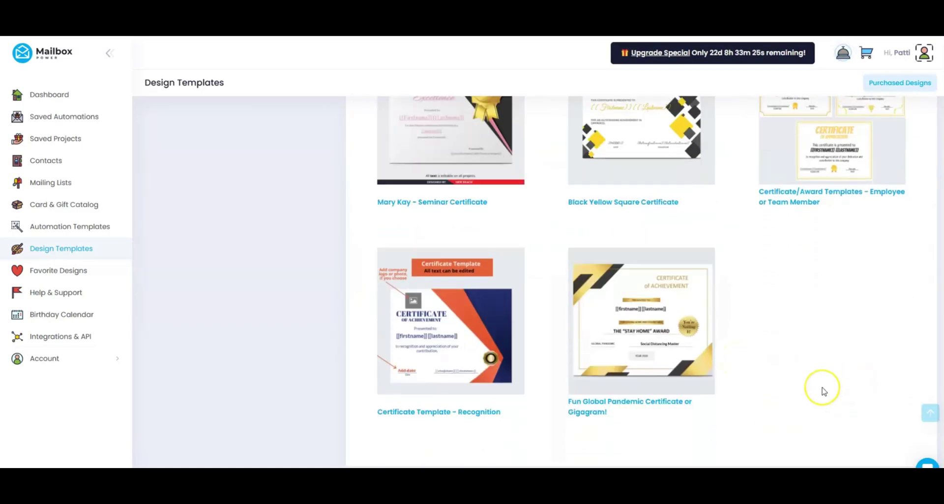
{"action": "scroll", "coordinate": [822, 390], "scroll_direction": "up", "scroll_amount": 9}
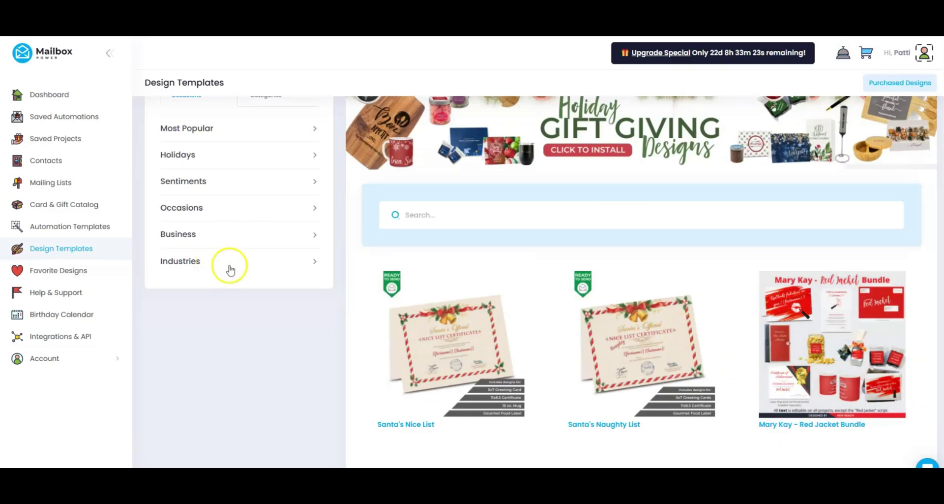
{"action": "scroll", "coordinate": [257, 255], "scroll_direction": "up", "scroll_amount": 1}
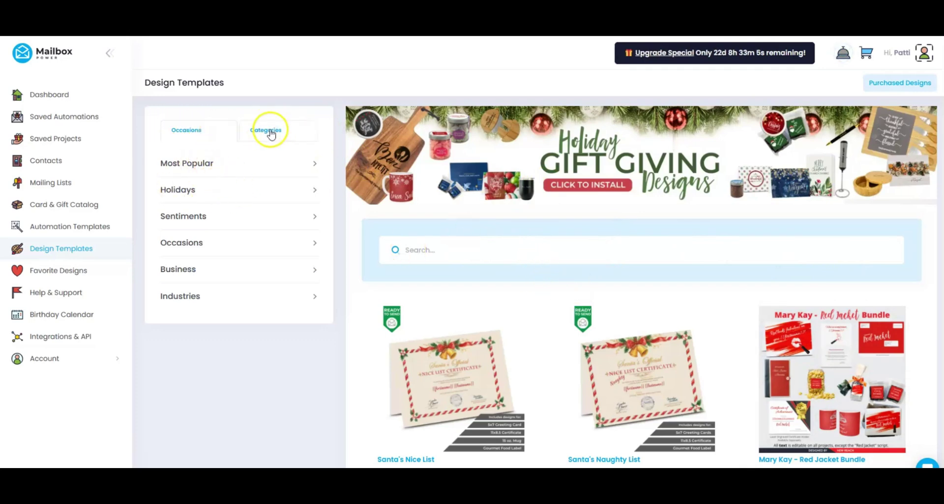
{"action": "scroll", "coordinate": [562, 302], "scroll_direction": "down", "scroll_amount": 3}
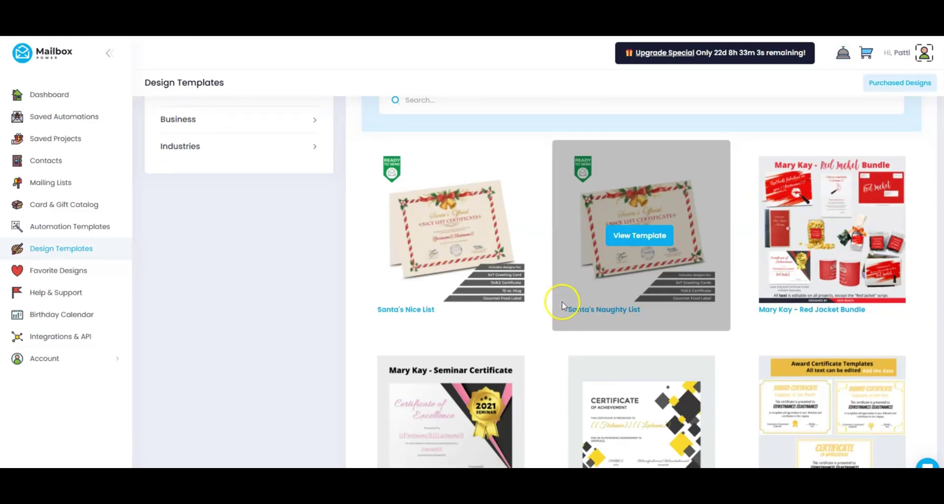
{"action": "scroll", "coordinate": [562, 301], "scroll_direction": "up", "scroll_amount": 2}
{"action": "scroll", "coordinate": [562, 276], "scroll_direction": "up", "scroll_amount": 1}
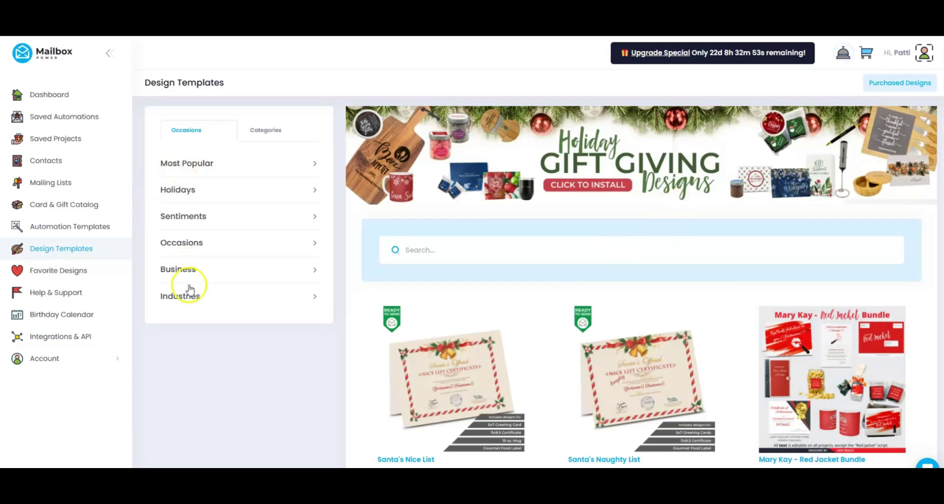
Browse the Sales & Marketing templates under Business and view the Insurance - Renewal Reminder template.
{"action": "left_click", "coordinate": [180, 269]}
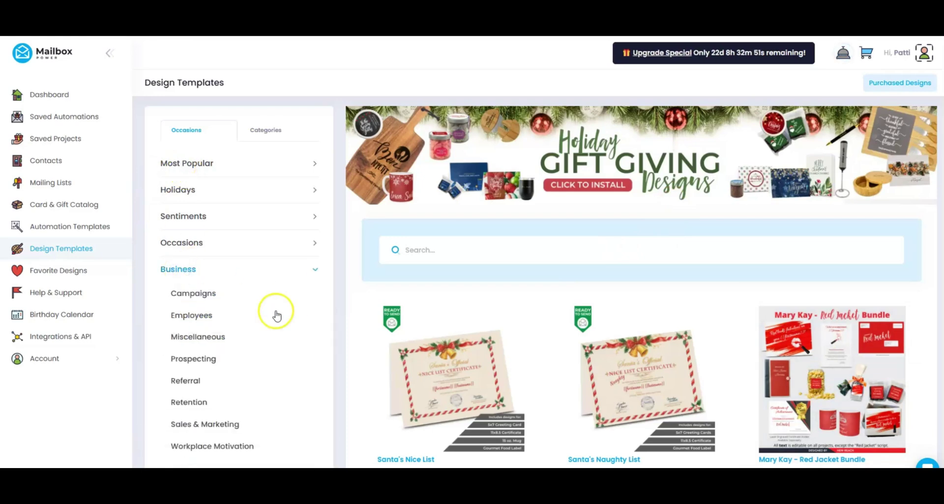
{"action": "scroll", "coordinate": [276, 315], "scroll_direction": "down", "scroll_amount": 2}
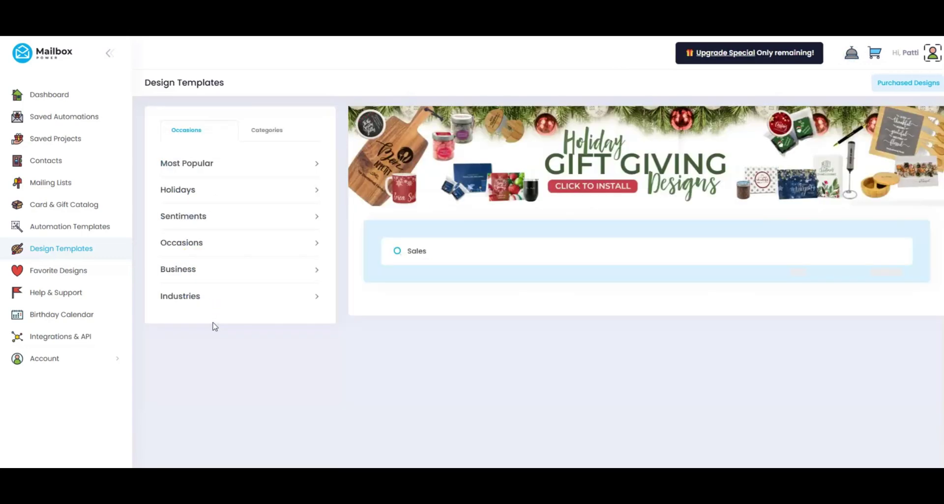
{"action": "left_click", "coordinate": [691, 276]}
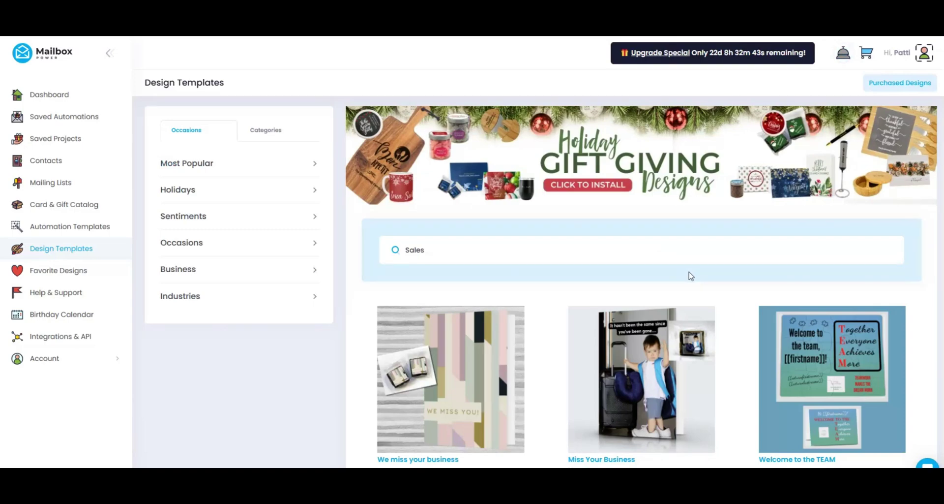
{"action": "scroll", "coordinate": [850, 350], "scroll_direction": "down", "scroll_amount": 7}
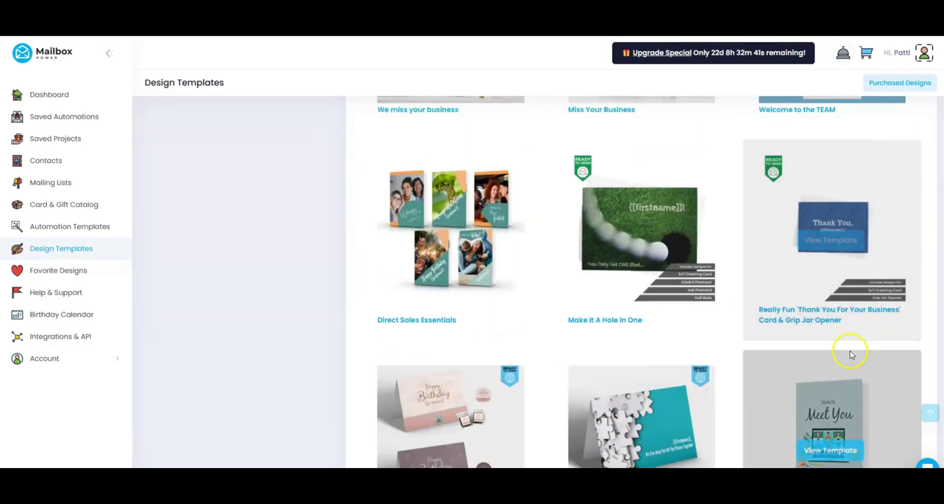
{"action": "scroll", "coordinate": [852, 353], "scroll_direction": "down", "scroll_amount": 4}
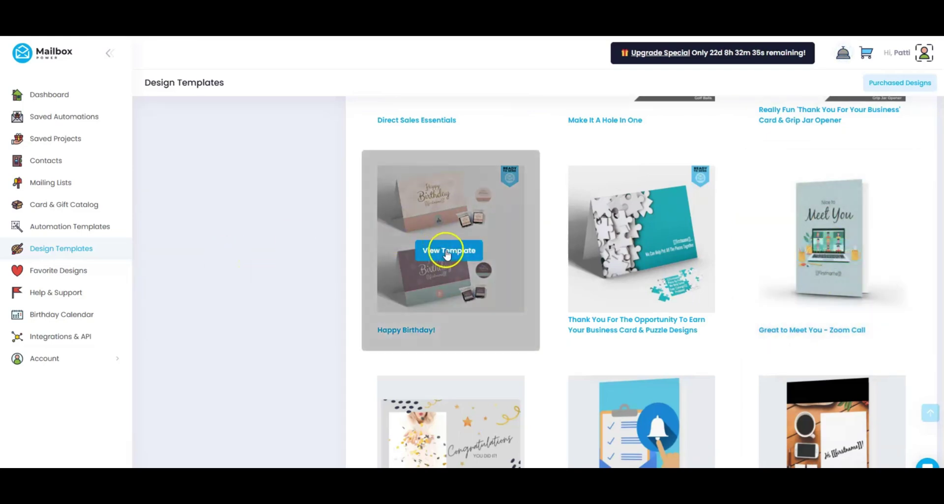
{"action": "scroll", "coordinate": [447, 253], "scroll_direction": "down", "scroll_amount": 4}
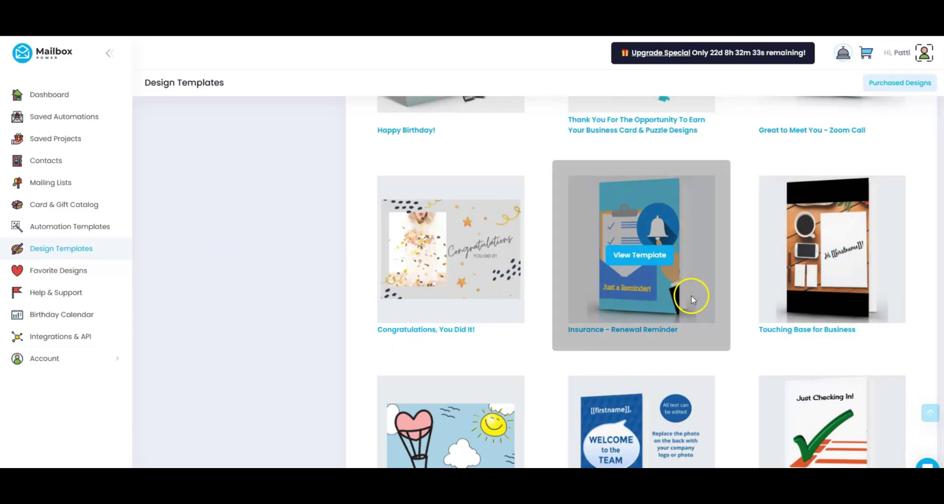
{"action": "left_click", "coordinate": [652, 259]}
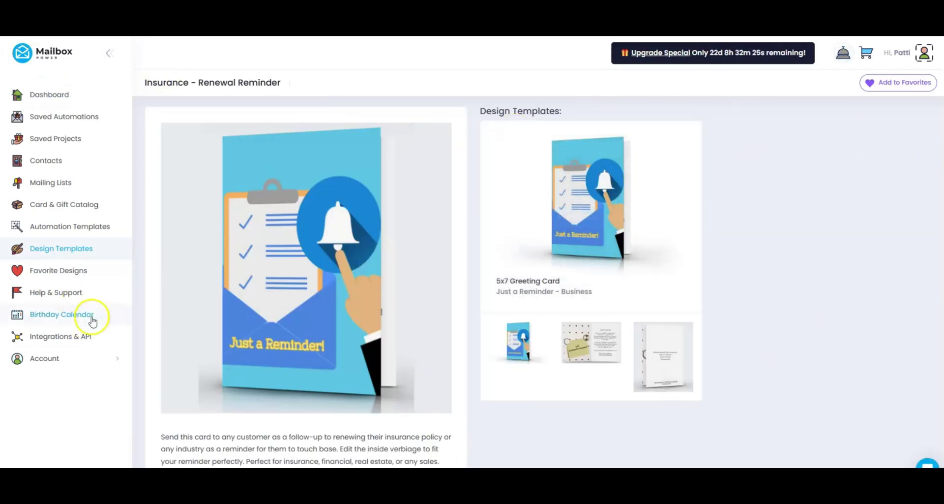
Return to the design templates, search them for "real estate", and look through the matching designs.
{"action": "left_click", "coordinate": [55, 250]}
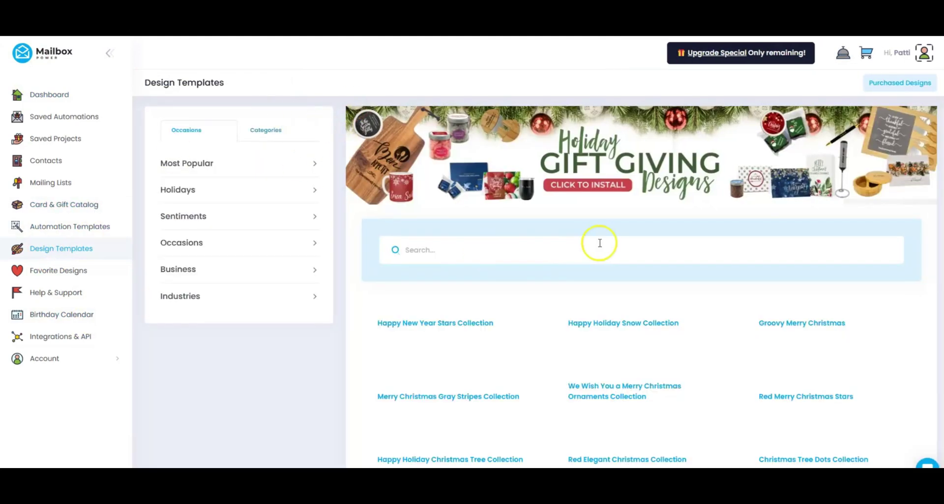
{"action": "left_click", "coordinate": [526, 253]}
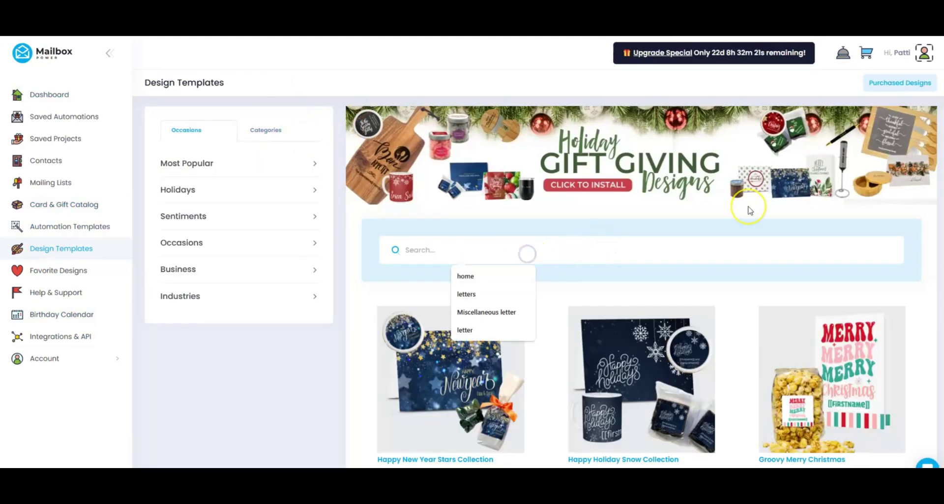
{"action": "type", "text": "real estate"}
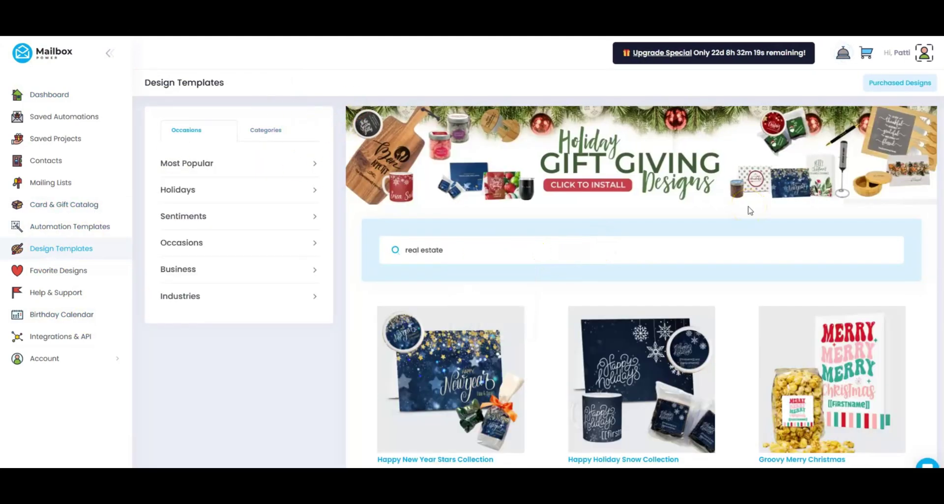
{"action": "key", "text": "Return"}
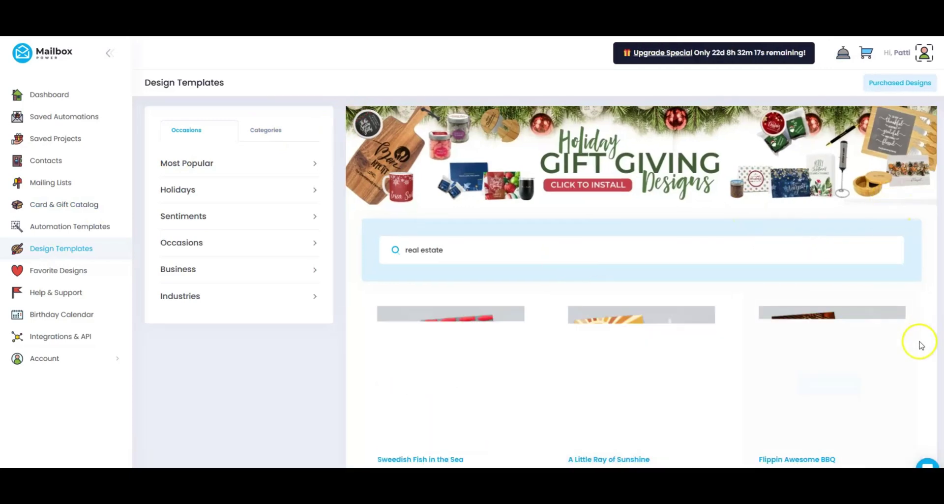
{"action": "scroll", "coordinate": [920, 340], "scroll_direction": "down", "scroll_amount": 4}
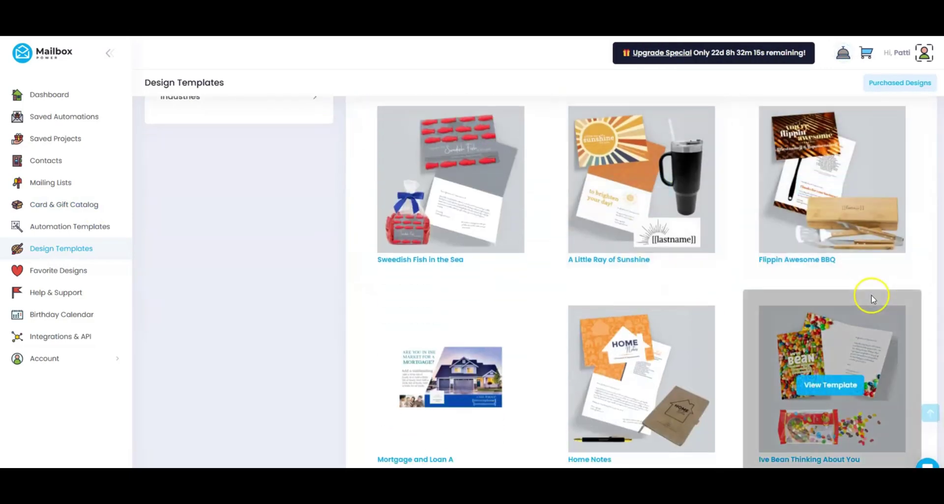
{"action": "scroll", "coordinate": [175, 238], "scroll_direction": "up", "scroll_amount": 4}
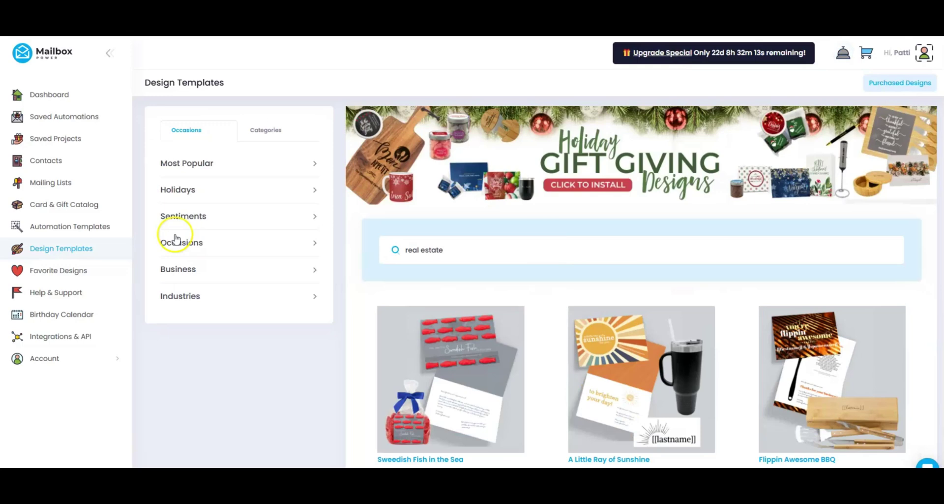
Check the favorite designs, return to the design templates, and search them for "real estate".
{"action": "left_click", "coordinate": [42, 273]}
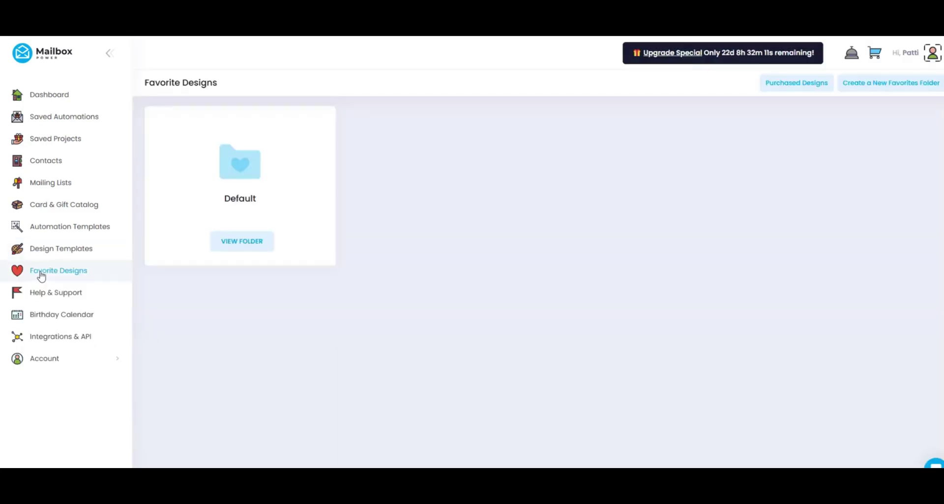
{"action": "left_click", "coordinate": [52, 250]}
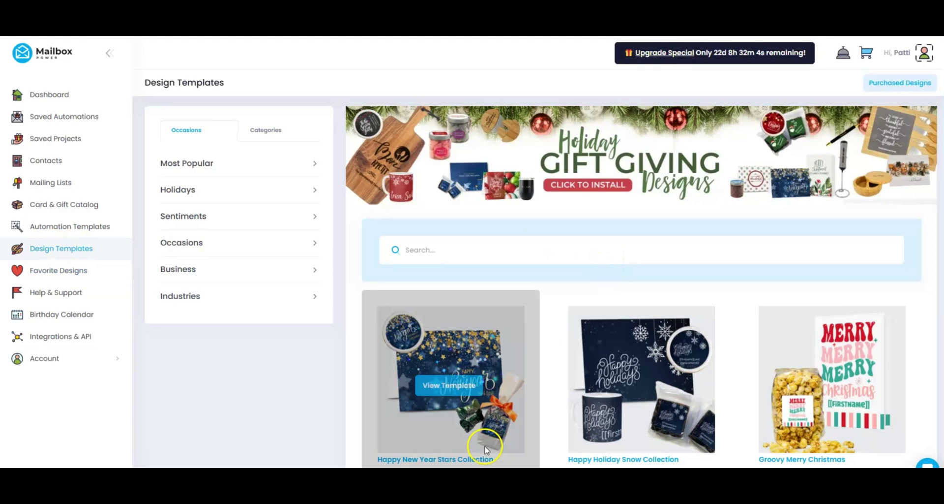
{"action": "left_click", "coordinate": [453, 401]}
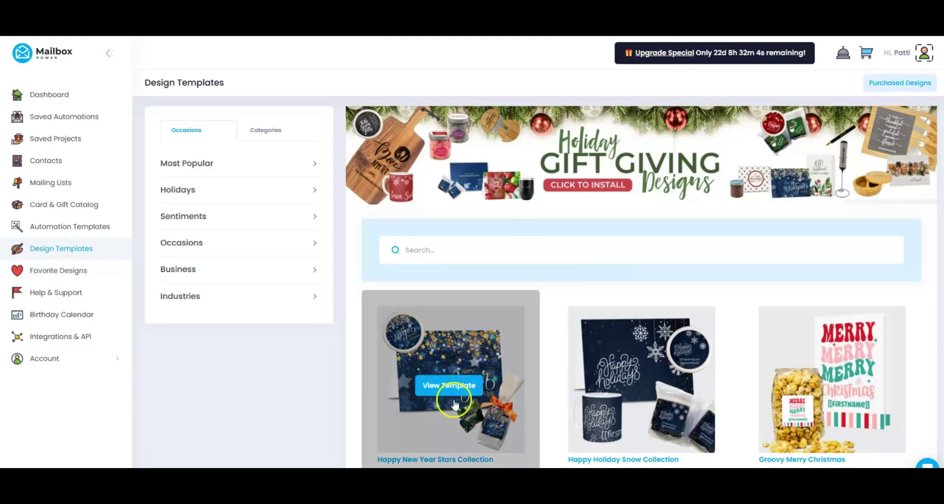
{"action": "left_click", "coordinate": [479, 244]}
{"action": "type", "text": "re"}
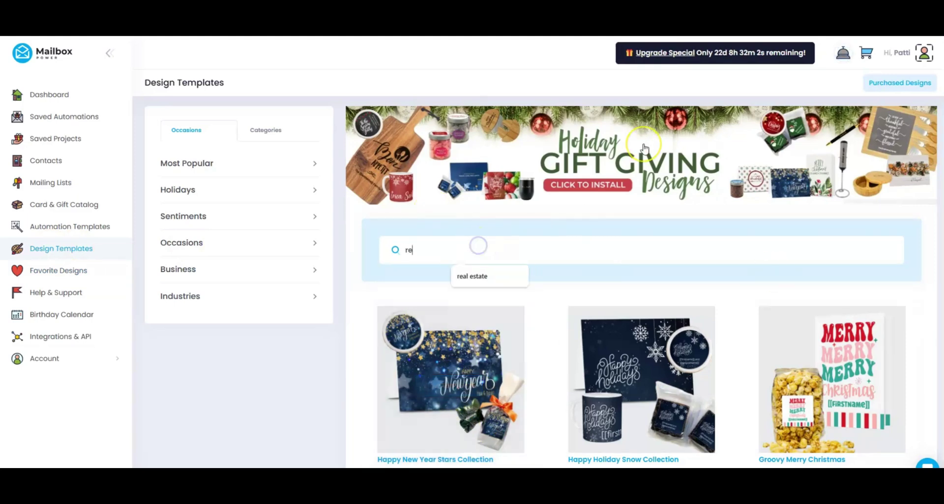
{"action": "type", "text": "al estate"}
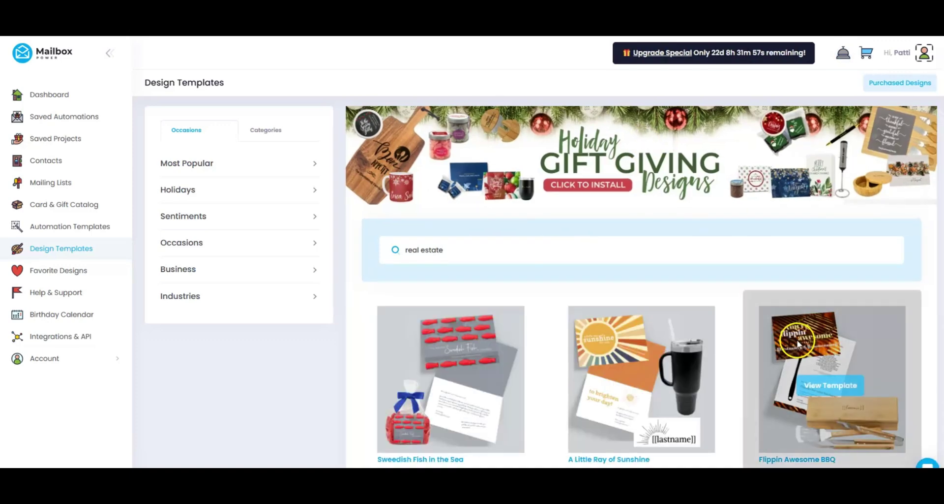
View the A Little Ray of Sunshine template and start personalizing its 5x7 Greeting Card design.
{"action": "left_click", "coordinate": [767, 361]}
{"action": "scroll", "coordinate": [767, 364], "scroll_direction": "down", "scroll_amount": 2}
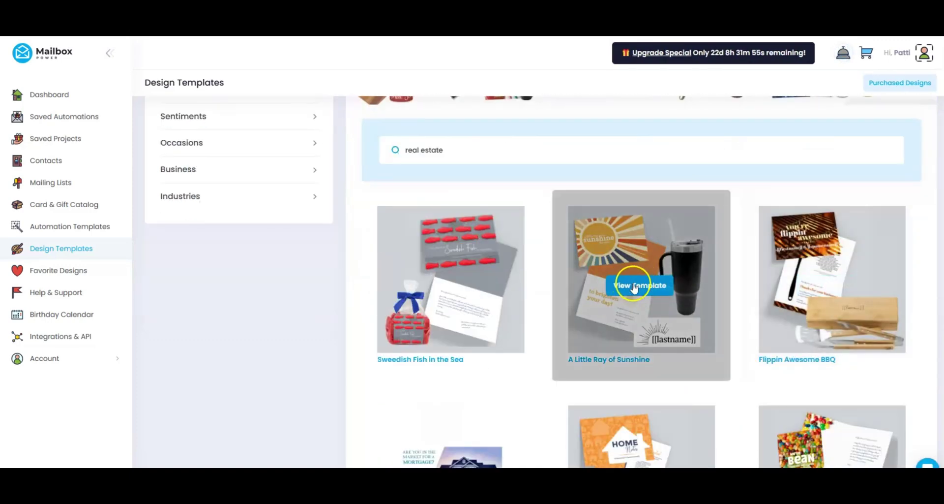
{"action": "left_click", "coordinate": [639, 287]}
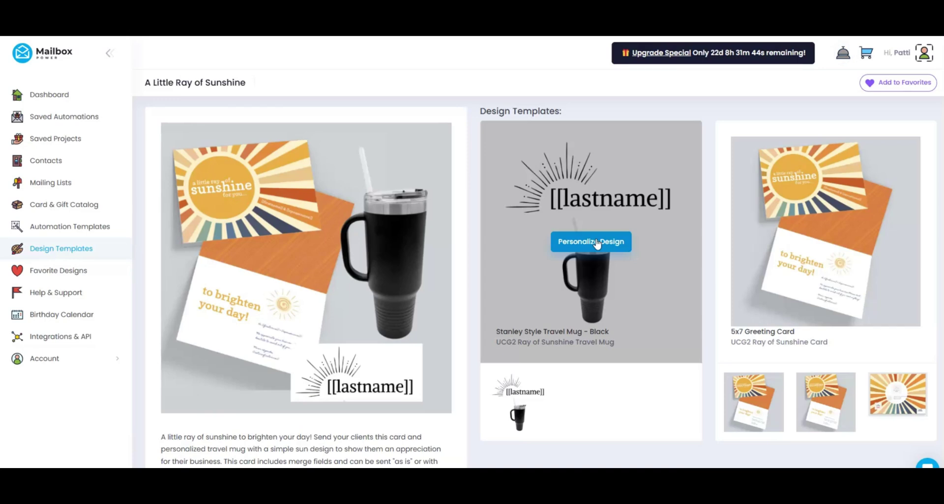
{"action": "left_click", "coordinate": [581, 241]}
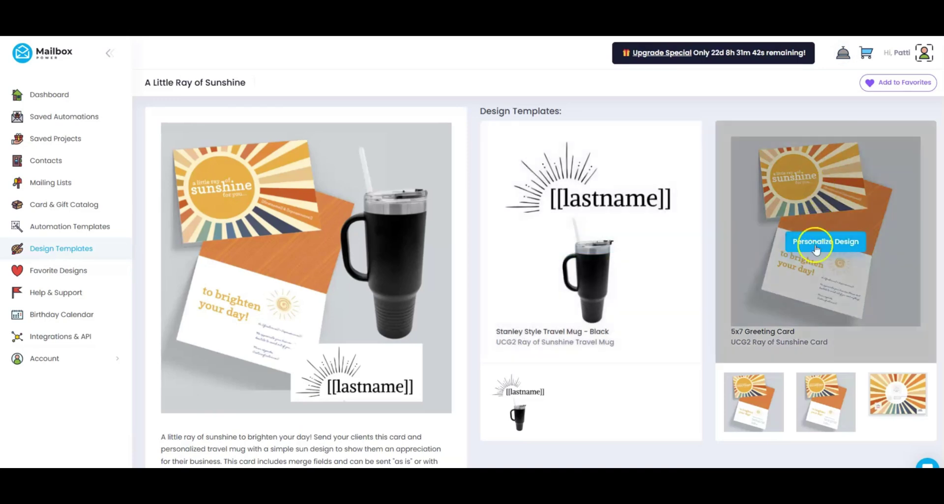
{"action": "left_click", "coordinate": [820, 242]}
{"action": "left_click", "coordinate": [829, 242]}
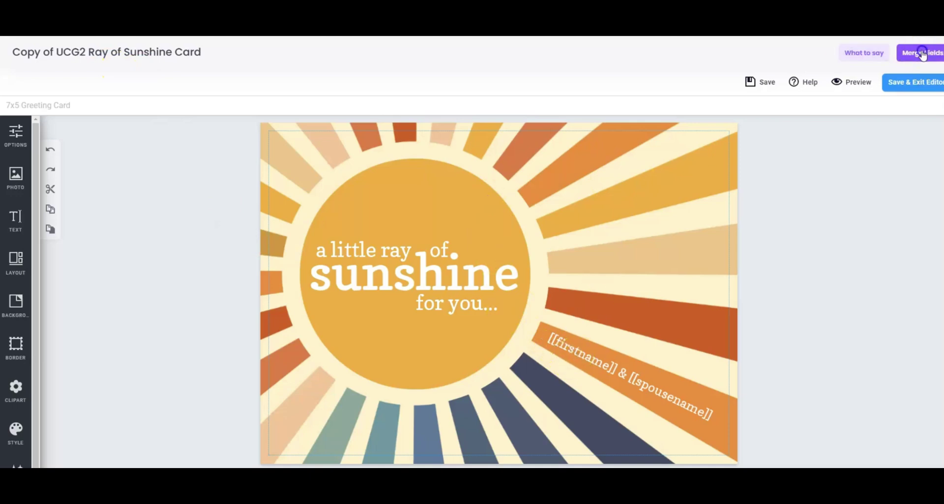
Review the list of merge fields supported in the card design, including the recipient and sender fields.
{"action": "left_click", "coordinate": [923, 53]}
{"action": "scroll", "coordinate": [415, 299], "scroll_direction": "down", "scroll_amount": 5}
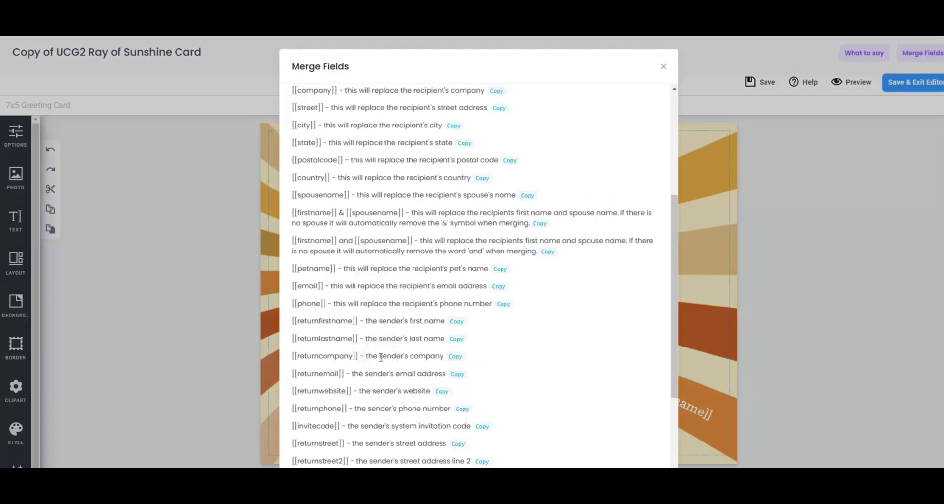
{"action": "scroll", "coordinate": [347, 285], "scroll_direction": "up", "scroll_amount": 5}
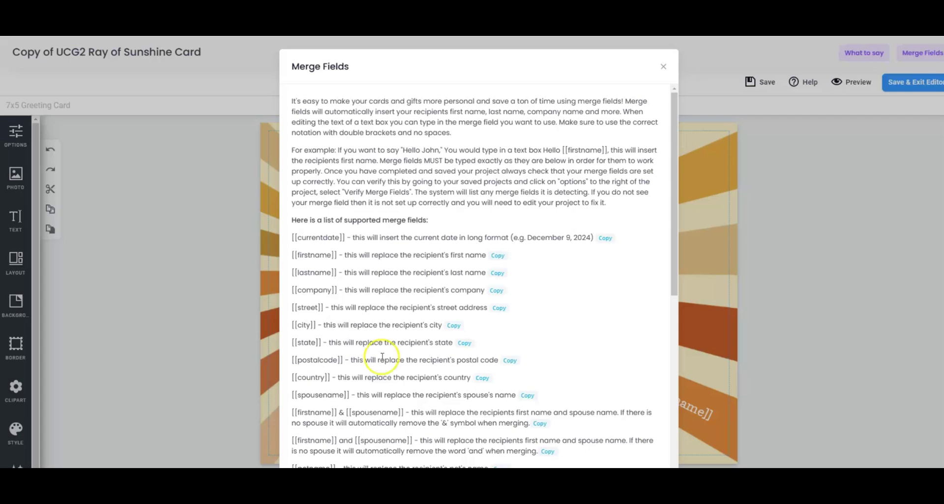
{"action": "left_click", "coordinate": [664, 69]}
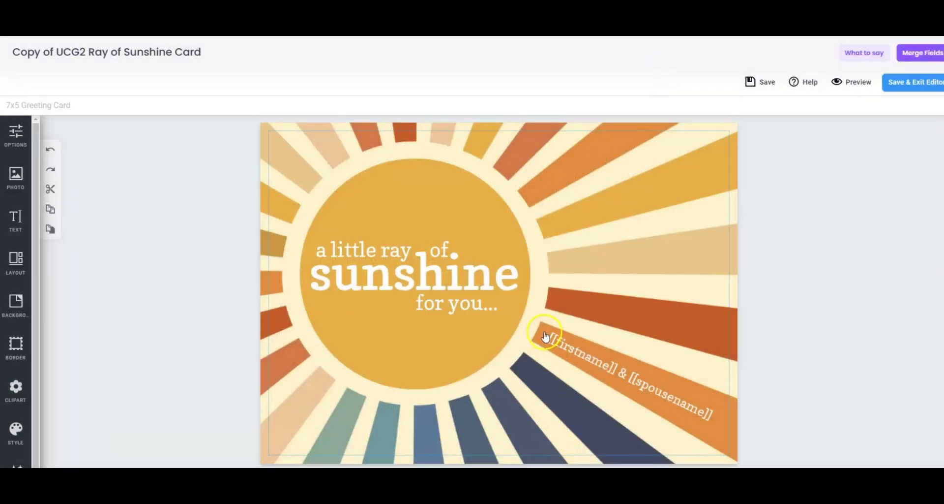
Insert "HELLO" before the first name and spouse name merge fields on the card front and shift that text slightly down and right.
{"action": "left_click", "coordinate": [557, 339]}
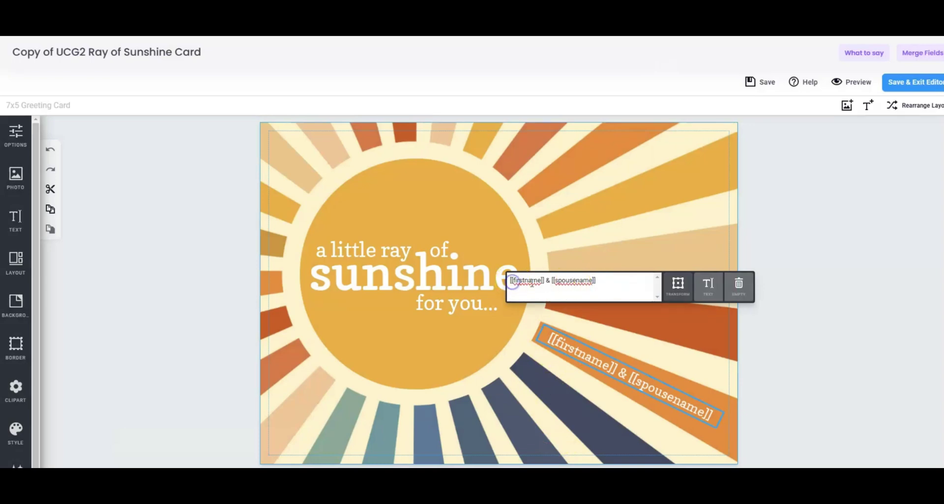
{"action": "type", "text": "HELLO"}
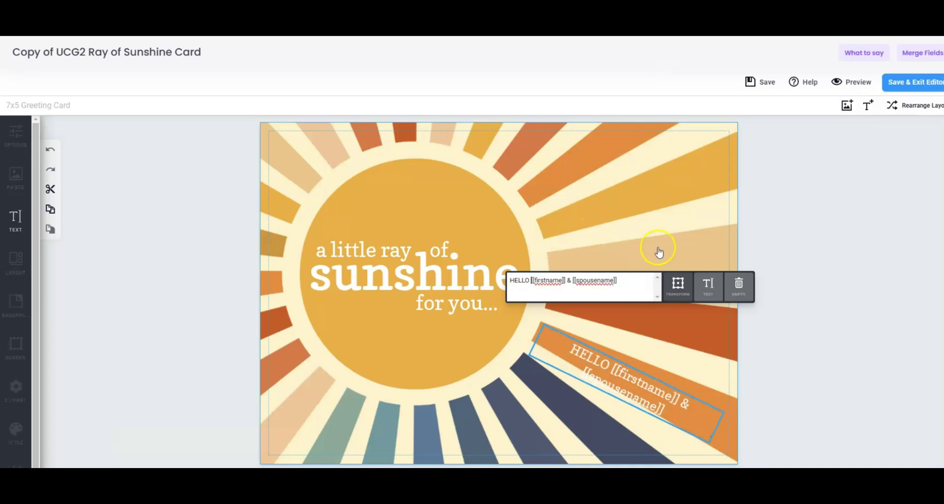
{"action": "left_click", "coordinate": [674, 351]}
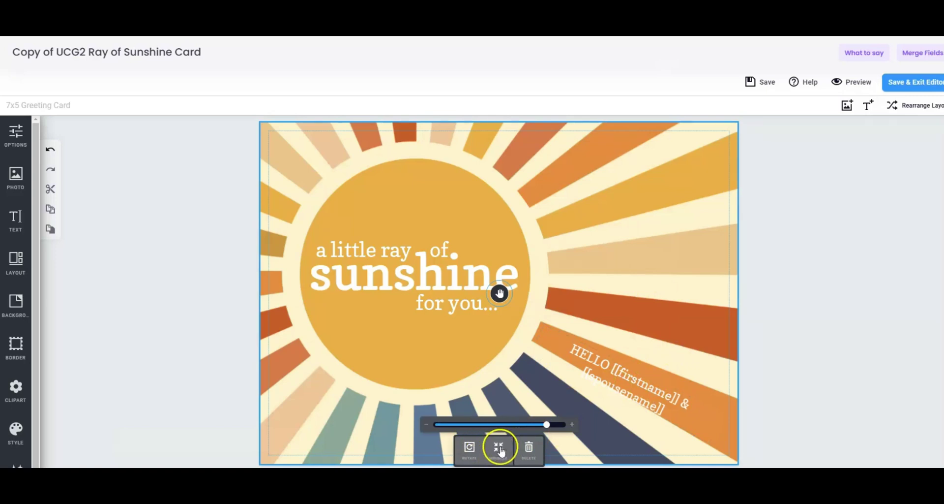
{"action": "left_click", "coordinate": [606, 379]}
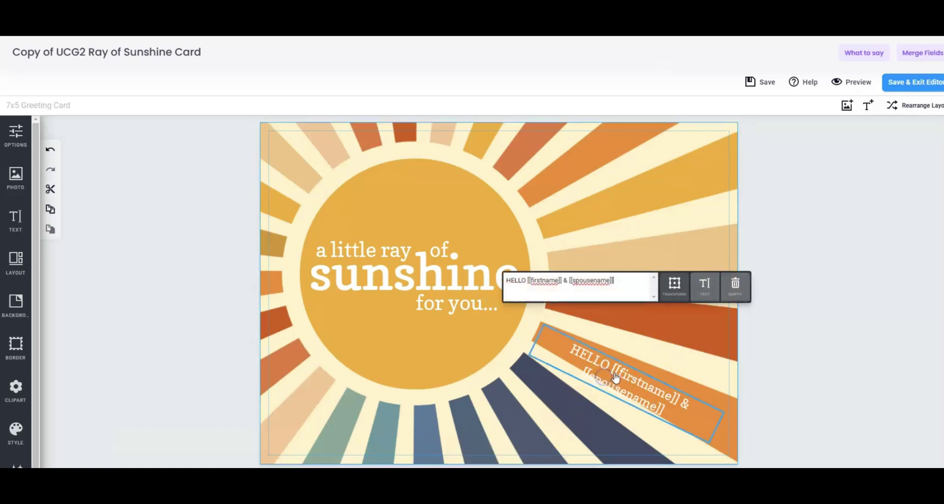
{"action": "left_click", "coordinate": [673, 285]}
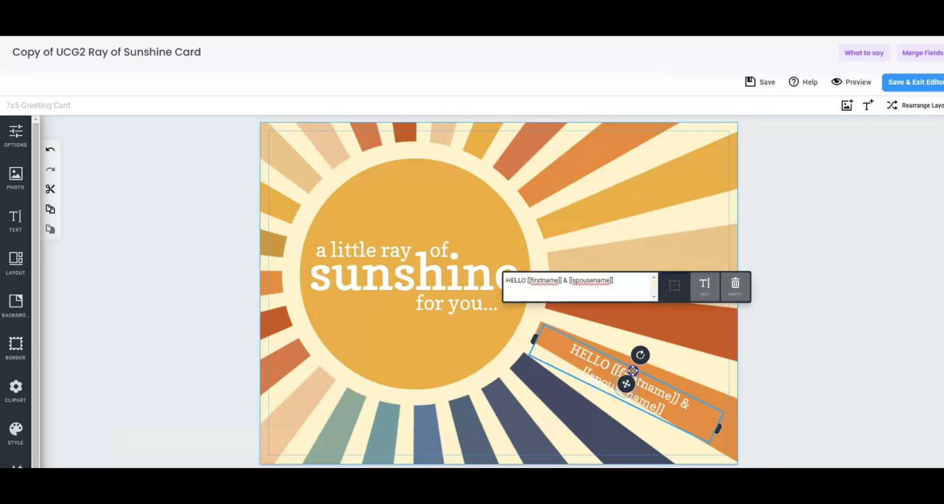
{"action": "left_click_drag", "start_coordinate": [633, 370], "coordinate": [646, 386]}
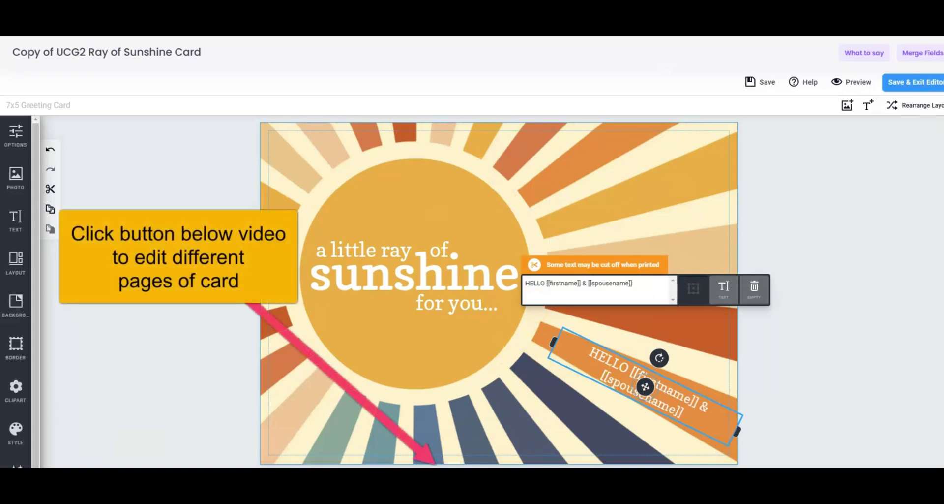
Go through the card's inside pages and examine the editable message and the "to brighten your day!" text.
{"action": "left_click", "coordinate": [511, 484]}
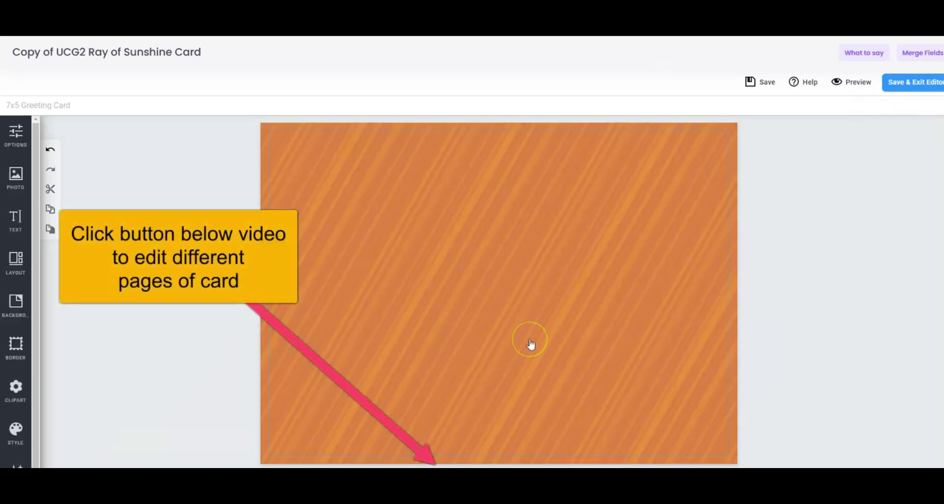
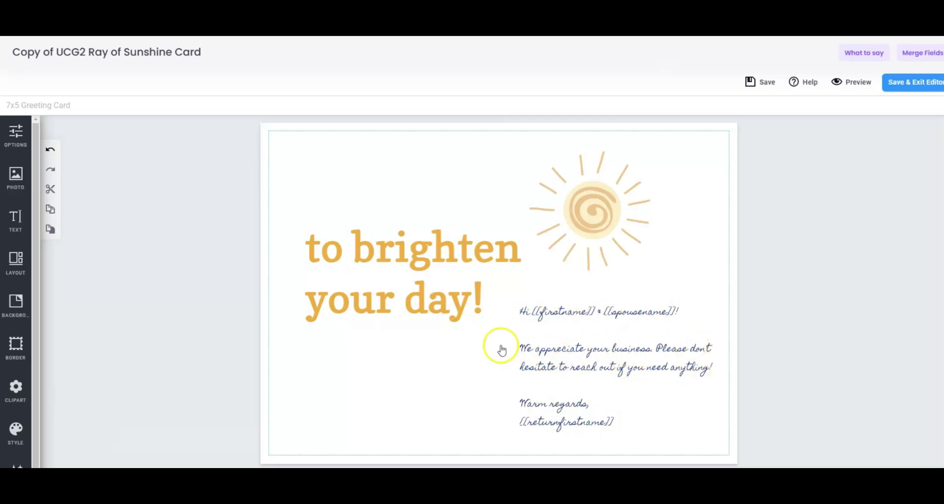
{"action": "left_click", "coordinate": [594, 368]}
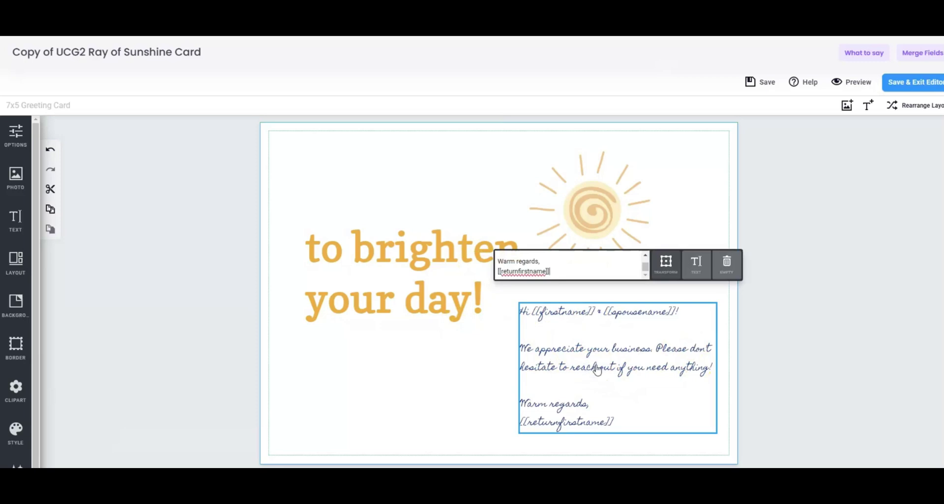
{"action": "left_click", "coordinate": [607, 261]}
{"action": "key", "text": "Up"}
{"action": "key", "text": "Up"}
{"action": "key", "text": "Up"}
{"action": "key", "text": "Up"}
{"action": "key", "text": "Up"}
{"action": "key", "text": "Up"}
{"action": "key", "text": "Up"}
{"action": "key", "text": "Up"}
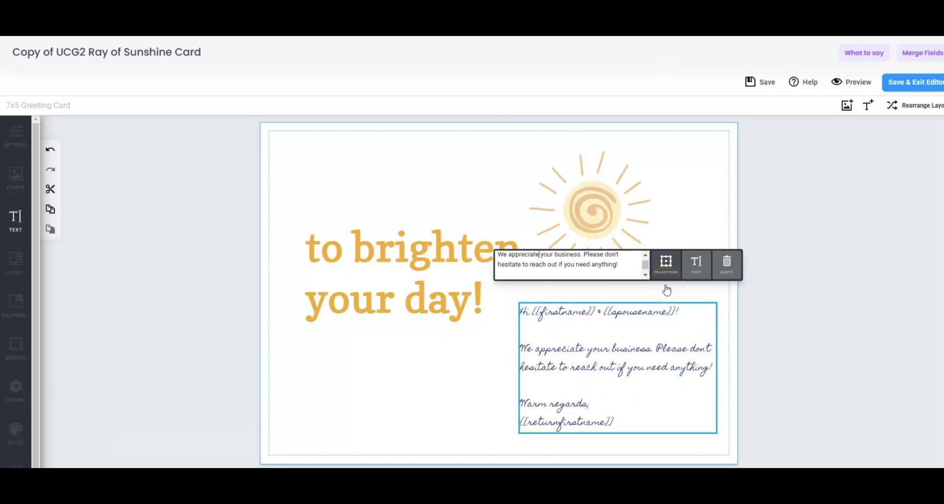
{"action": "left_click", "coordinate": [403, 279]}
Save the personalized card, exit the editor, and complete the project review.
{"action": "left_click", "coordinate": [908, 90]}
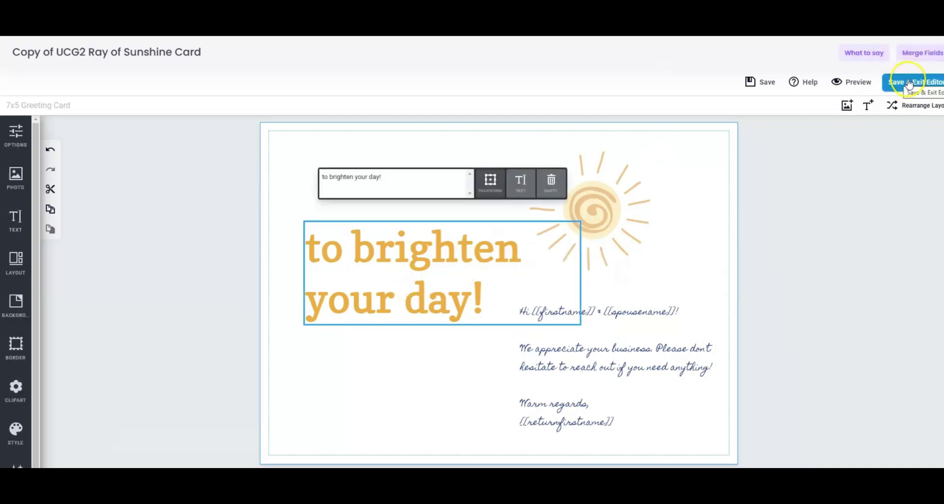
{"action": "left_click", "coordinate": [909, 82]}
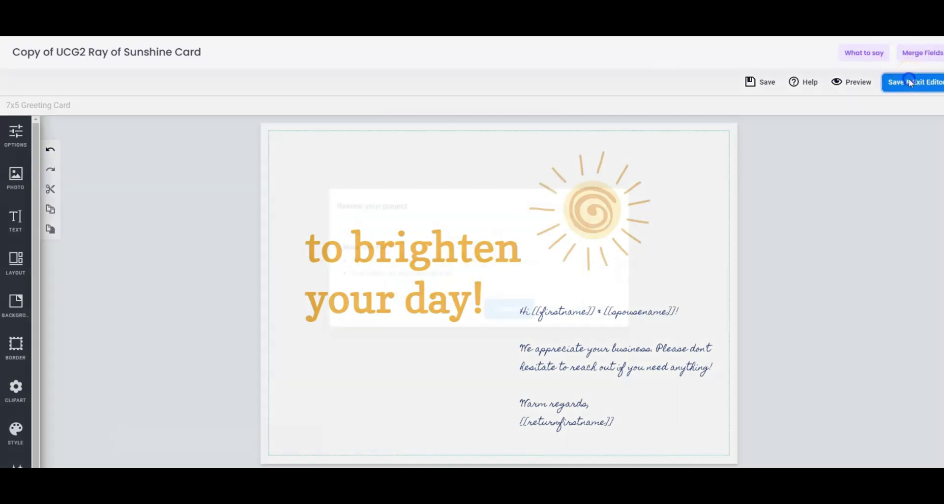
{"action": "left_click", "coordinate": [498, 335]}
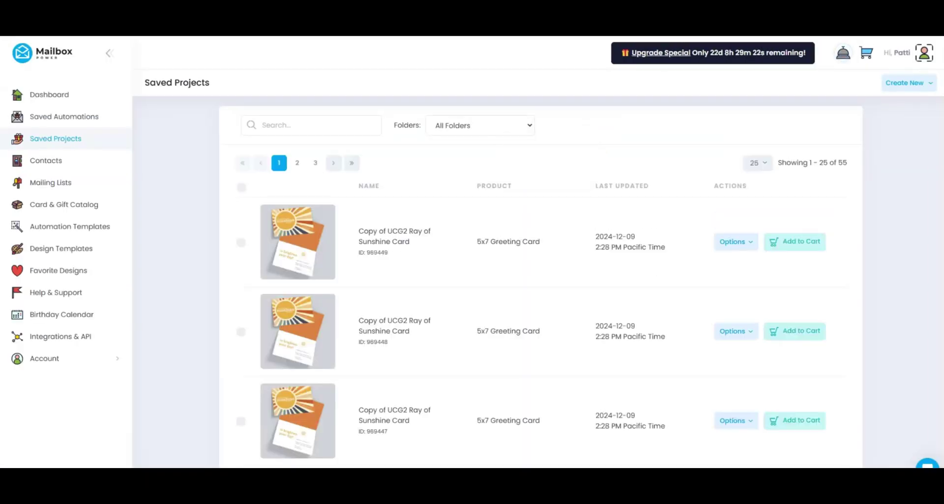
Start a new automation from the saved automations, compare the automation types, and choose Drip (Time Release) Automation.
{"action": "left_click", "coordinate": [79, 118]}
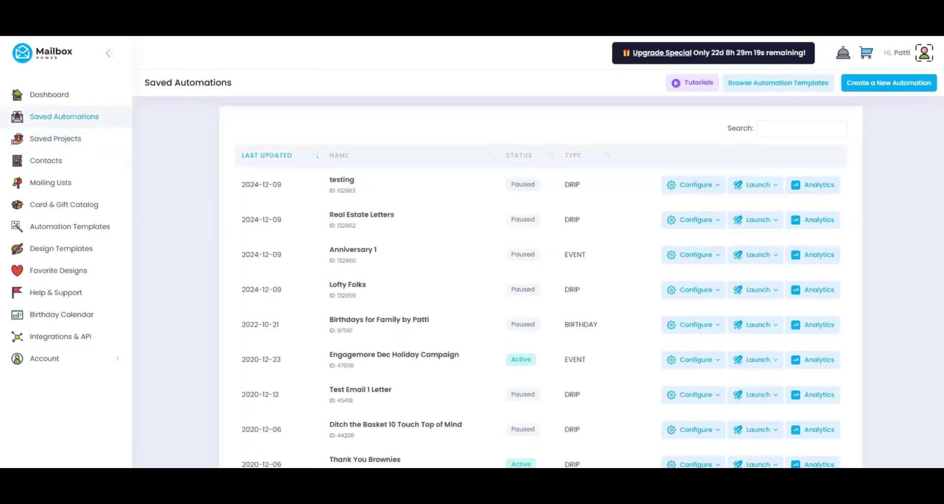
{"action": "left_click", "coordinate": [867, 83]}
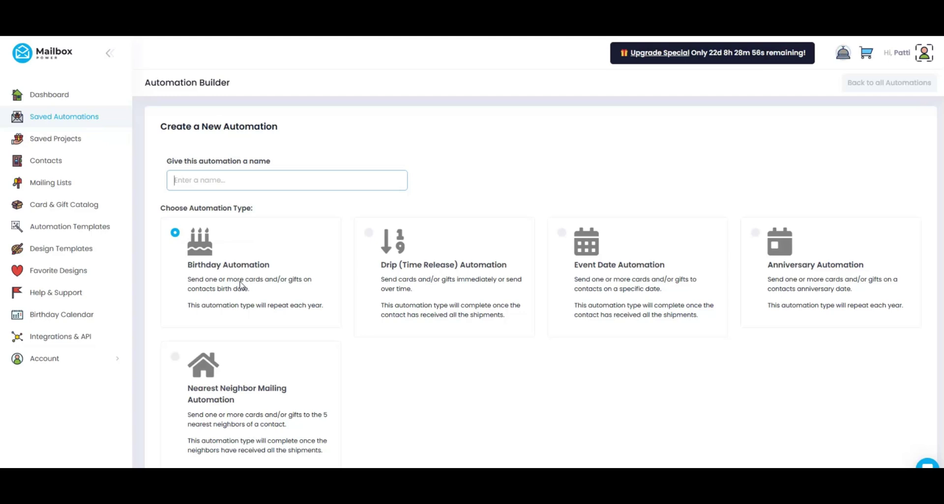
{"action": "left_click", "coordinate": [366, 284]}
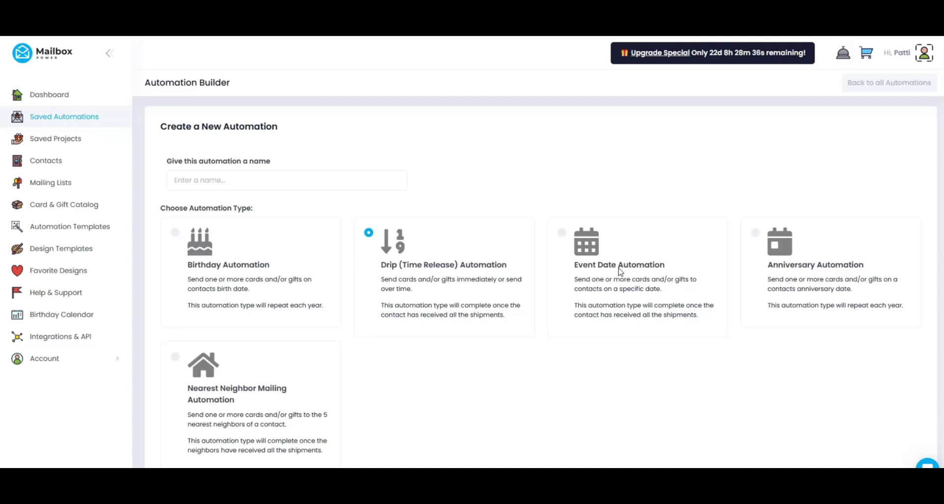
{"action": "left_click", "coordinate": [835, 294]}
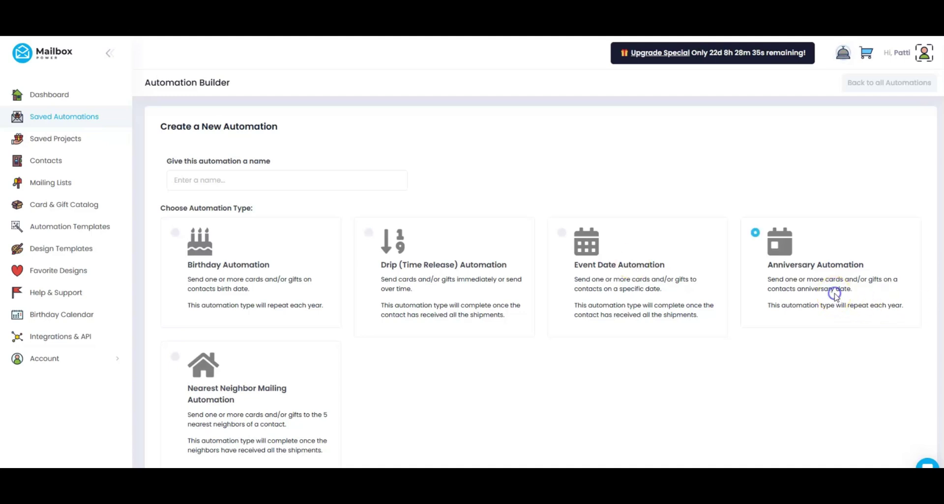
{"action": "left_click", "coordinate": [607, 284]}
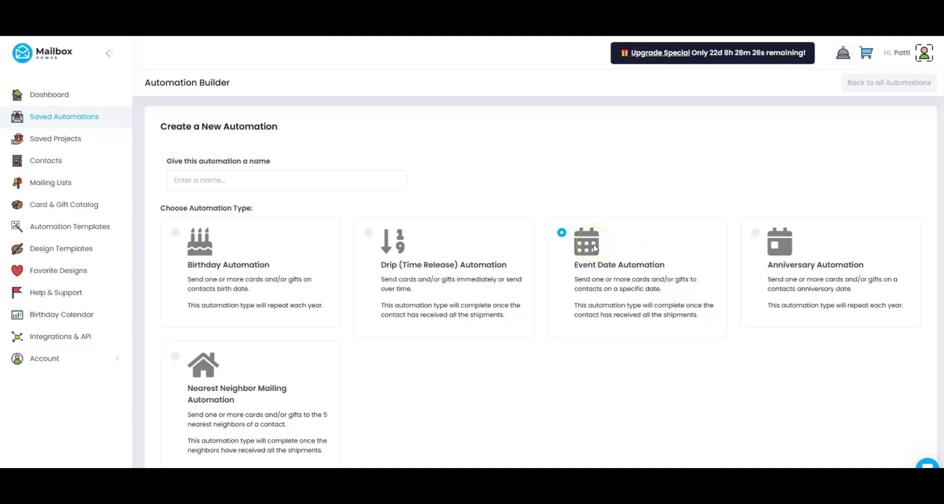
{"action": "left_click", "coordinate": [614, 297]}
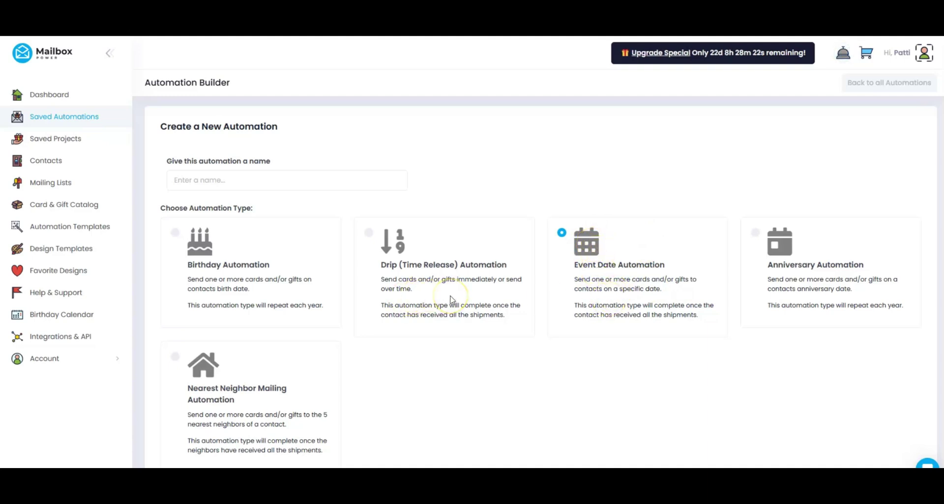
{"action": "left_click", "coordinate": [416, 272]}
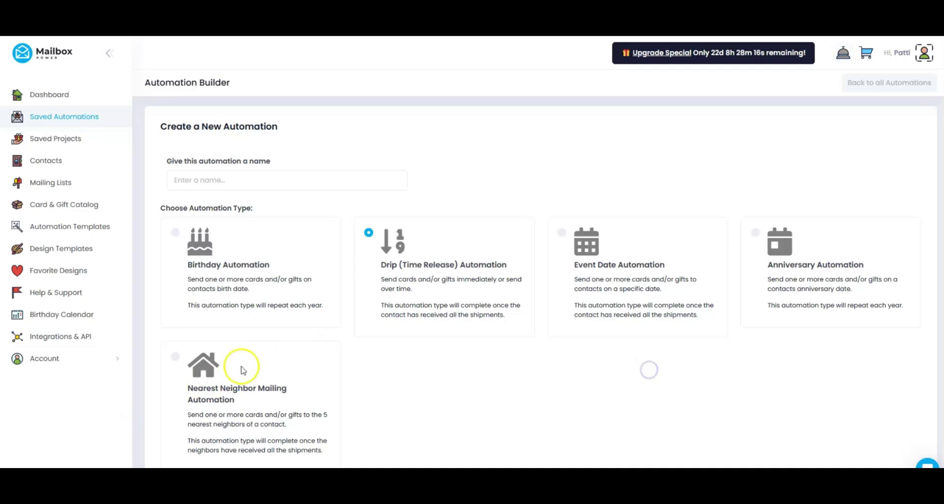
Name the drip automation "CRM TEST AUTOMATION" and create it.
{"action": "scroll", "coordinate": [242, 365], "scroll_direction": "down", "scroll_amount": 2}
{"action": "left_click", "coordinate": [213, 451]}
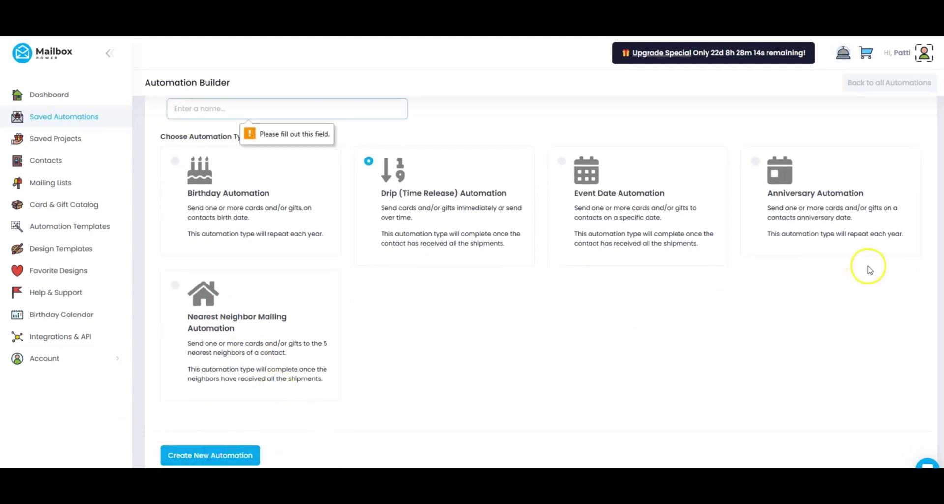
{"action": "left_click", "coordinate": [219, 109]}
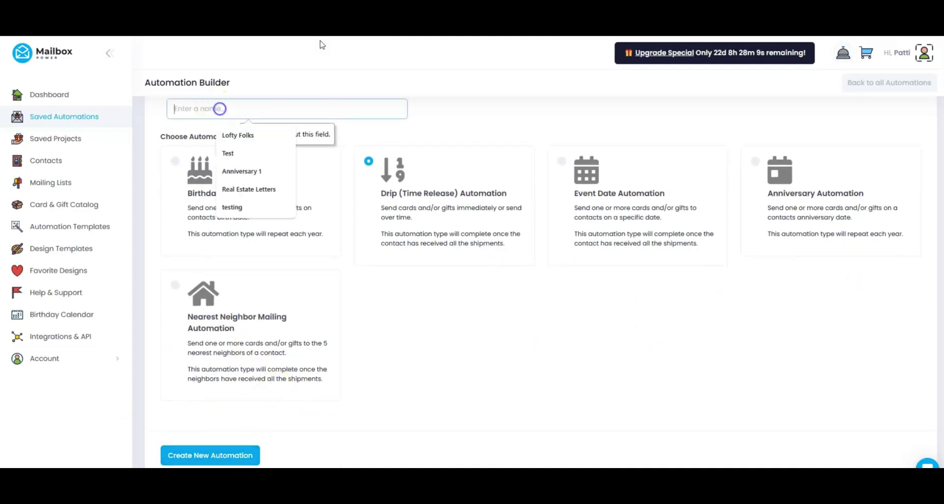
{"action": "type", "text": "crm"}
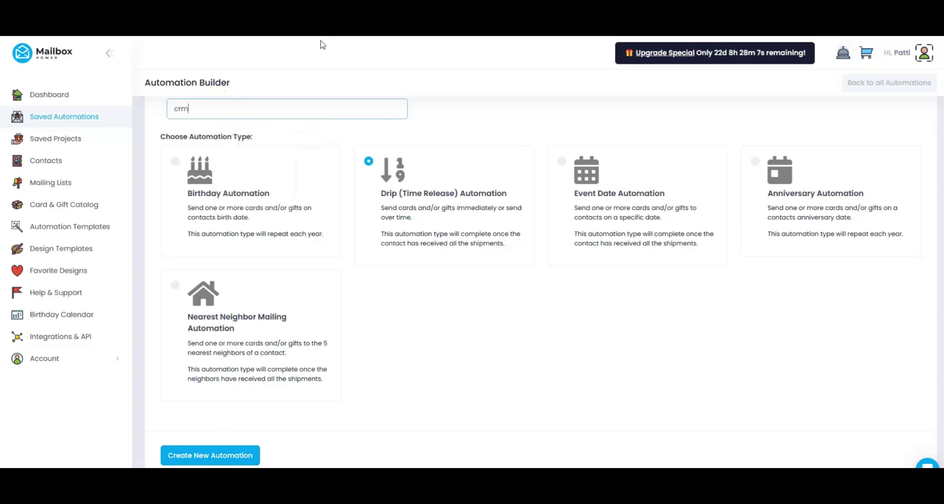
{"action": "type", "text": "CRM TEST"}
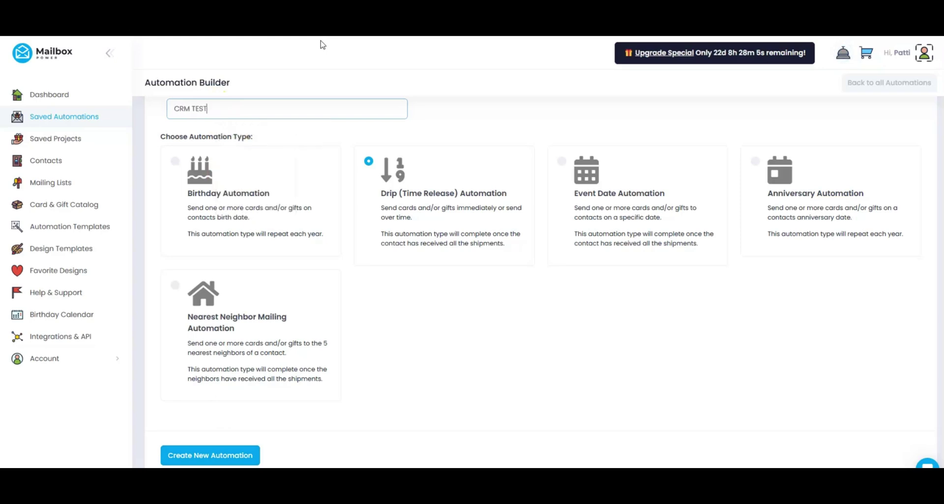
{"action": "type", "text": " AUTOMATION"}
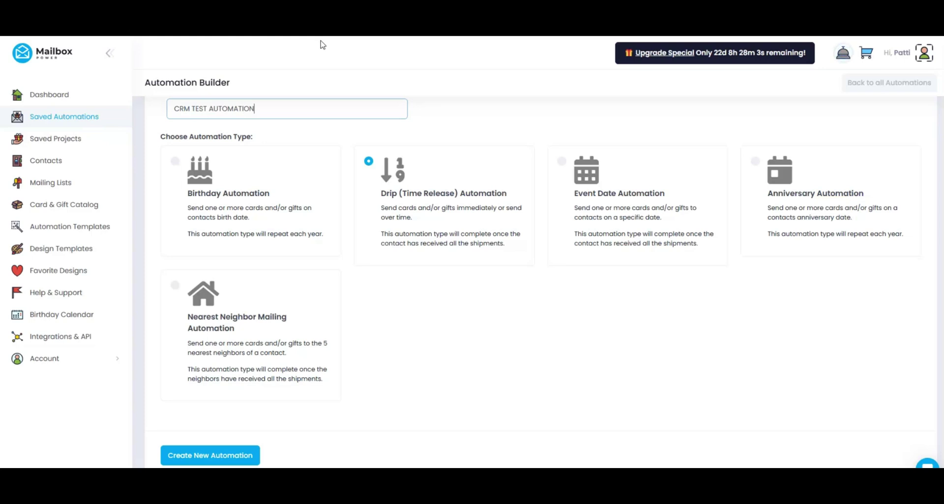
{"action": "left_click", "coordinate": [227, 449]}
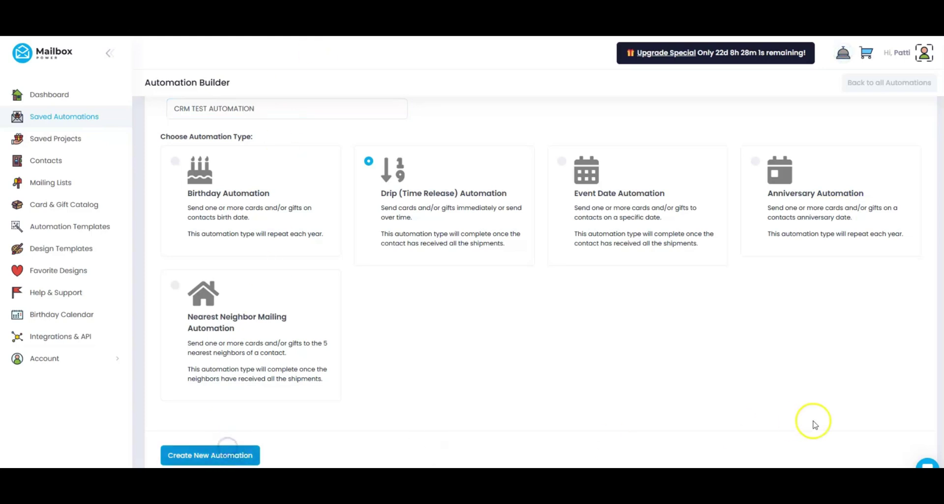
{"action": "left_click", "coordinate": [209, 457]}
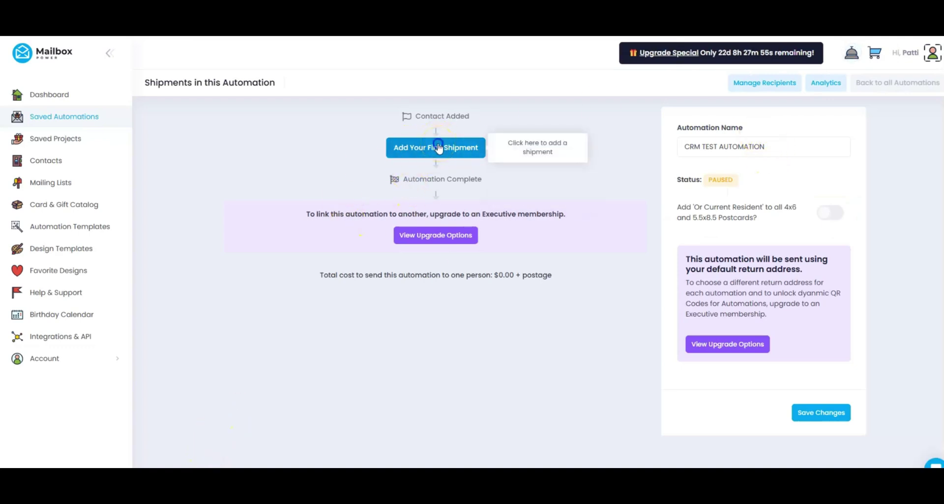
Add the first shipment and put the first saved "Copy of UCG2 Ray of Sunshine Card" 5x7 greeting card in it.
{"action": "left_click", "coordinate": [438, 147]}
{"action": "left_click", "coordinate": [614, 124]}
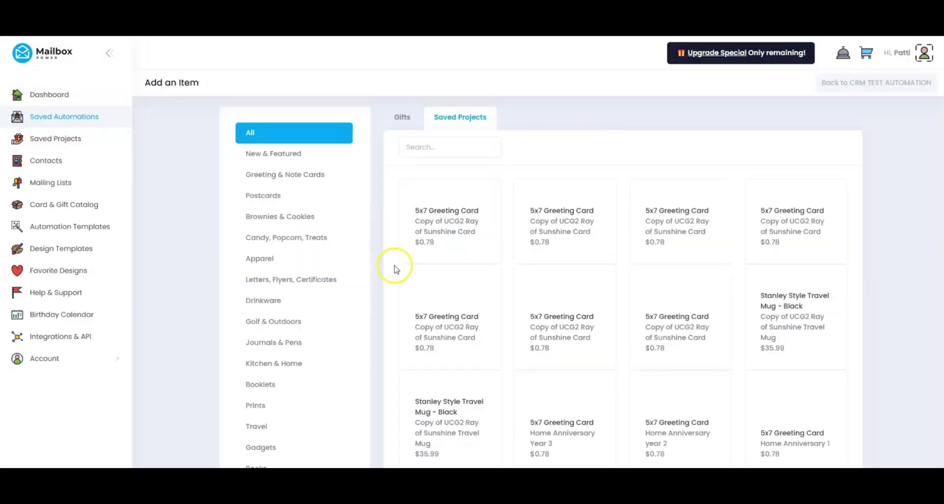
{"action": "mouse_move", "coordinate": [455, 224]}
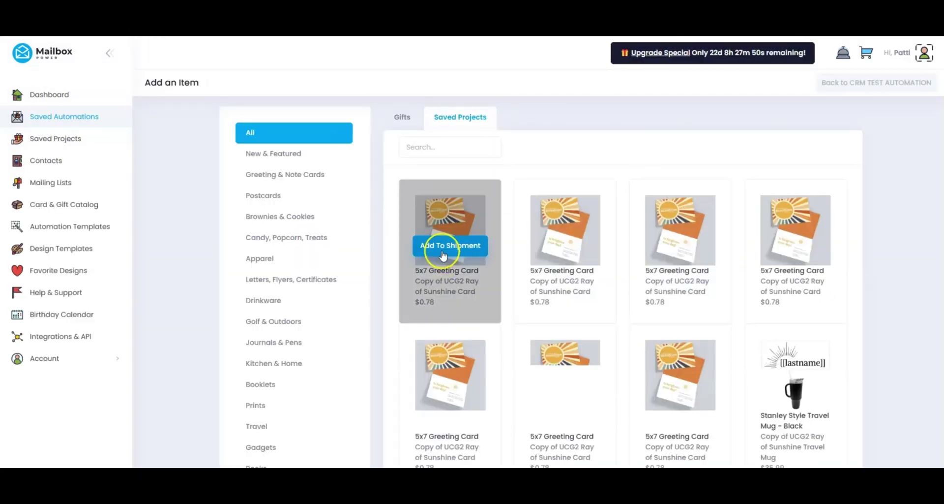
{"action": "left_click", "coordinate": [458, 250]}
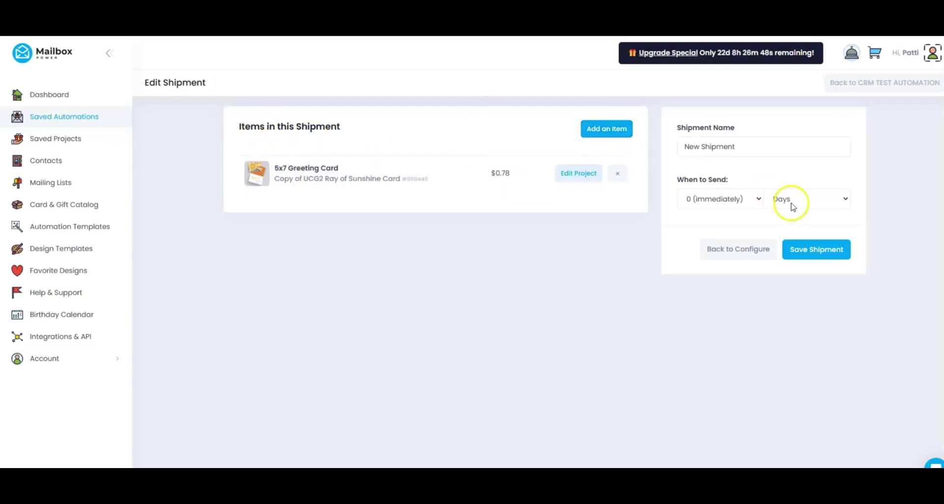
Name the shipment "LETTER 1", set it to send after 3 days, save it, and check its timing in the automation.
{"action": "triple_click", "coordinate": [760, 147]}
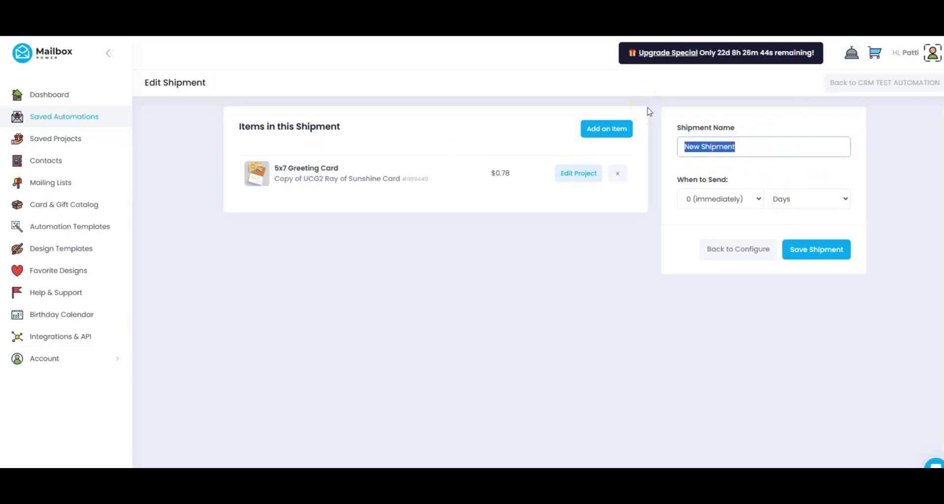
{"action": "type", "text": "LETTER 1"}
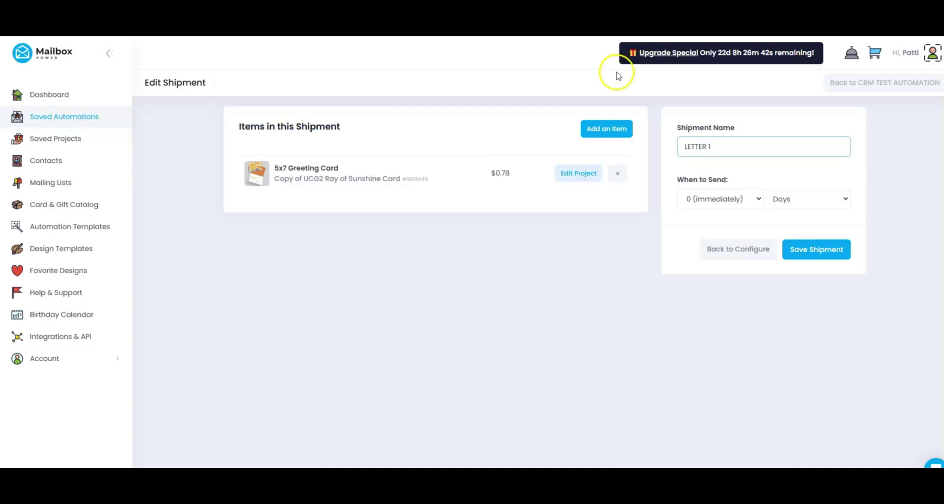
{"action": "left_click", "coordinate": [793, 200]}
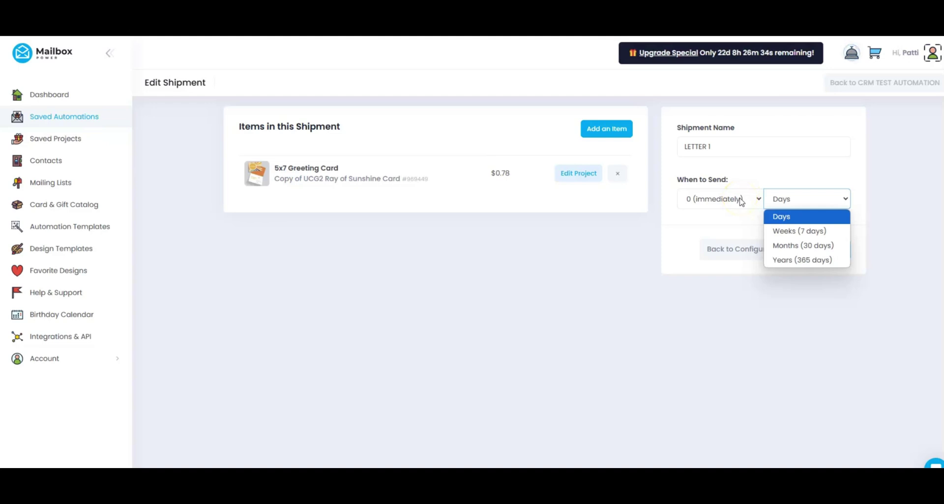
{"action": "left_click", "coordinate": [742, 202]}
{"action": "left_click", "coordinate": [713, 262]}
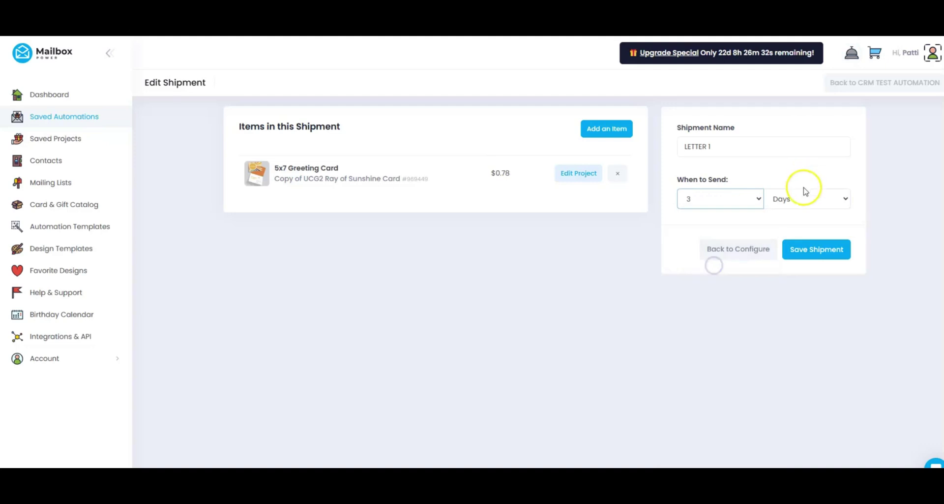
{"action": "left_click", "coordinate": [814, 251]}
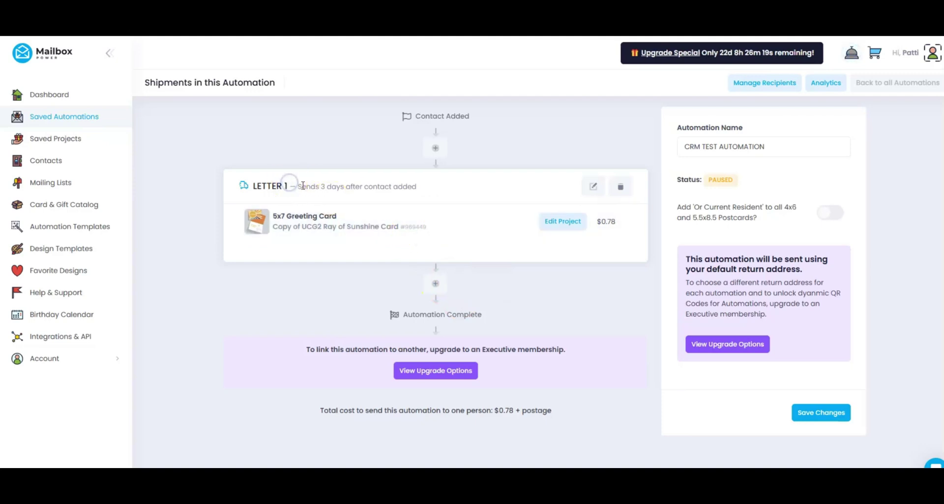
{"action": "left_click_drag", "start_coordinate": [298, 185], "coordinate": [459, 186]}
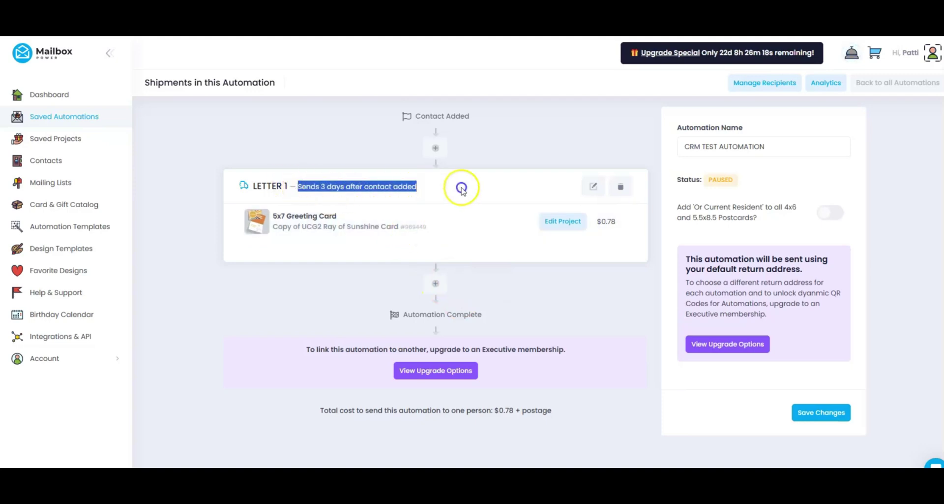
Add a second shipment after LETTER 1 containing the saved "Home Anniversary Year 3" 5x7 greeting card.
{"action": "left_click", "coordinate": [435, 284]}
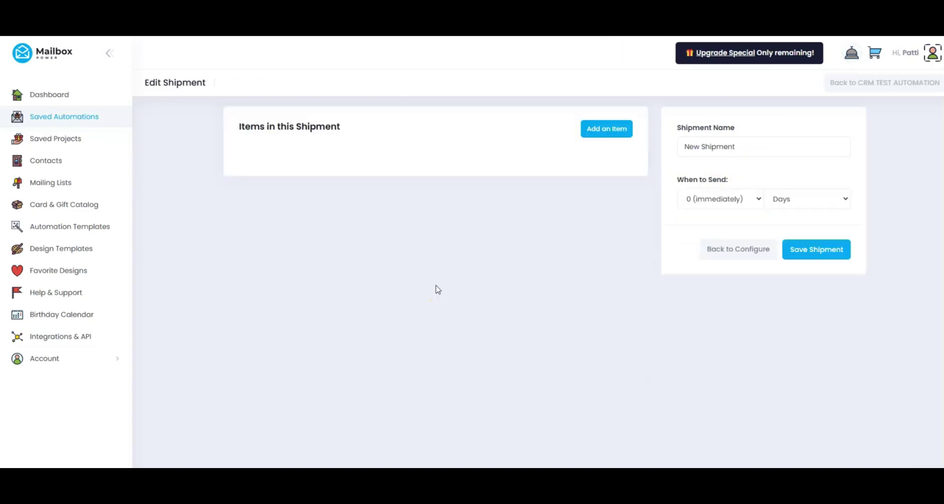
{"action": "left_click", "coordinate": [610, 127]}
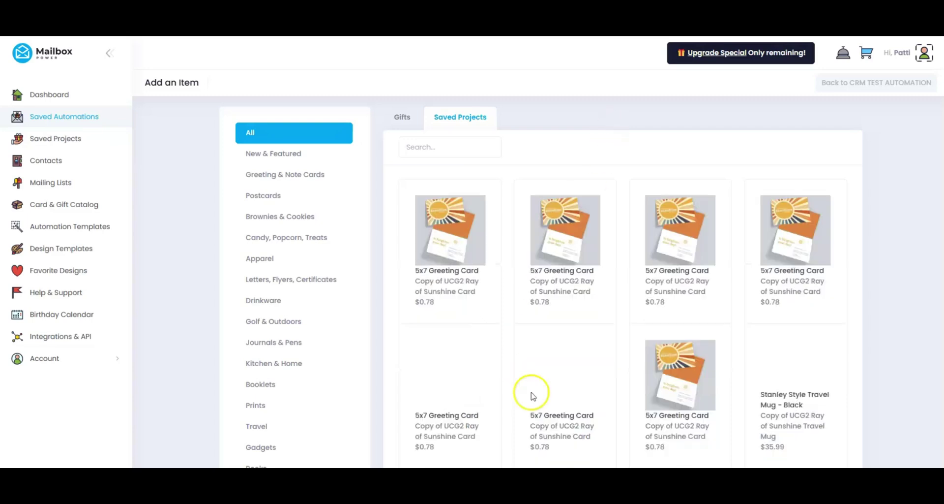
{"action": "left_click", "coordinate": [568, 401]}
{"action": "scroll", "coordinate": [748, 261], "scroll_direction": "down", "scroll_amount": 2}
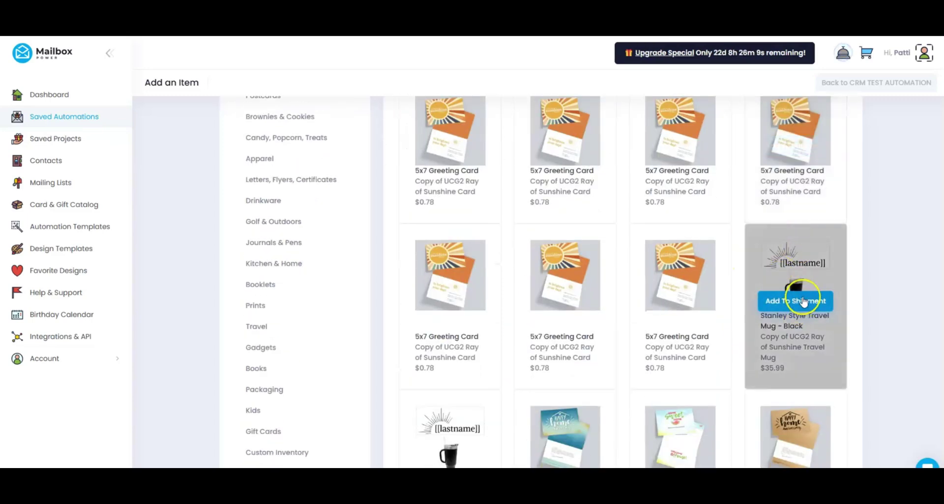
{"action": "left_click", "coordinate": [561, 443]}
{"action": "left_click", "coordinate": [563, 464]}
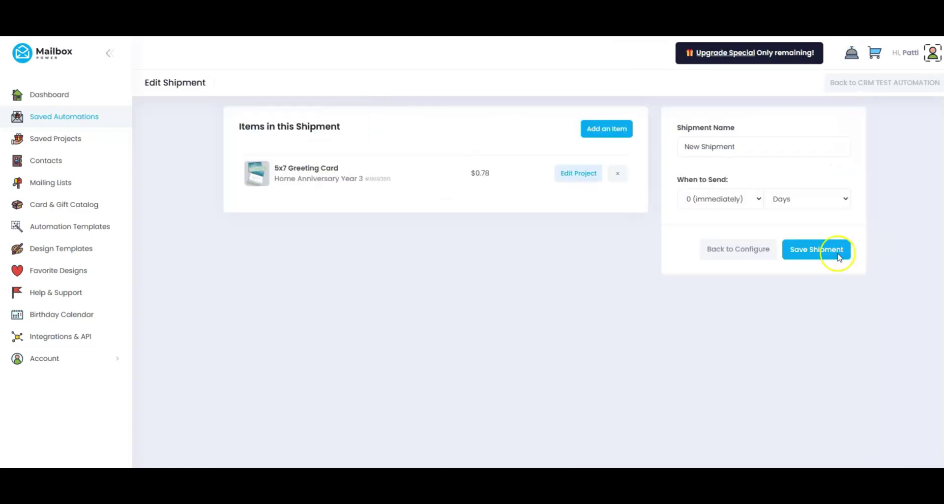
Set the Home Anniversary Year 3 shipment to send after 7 days and save it.
{"action": "left_click", "coordinate": [699, 198]}
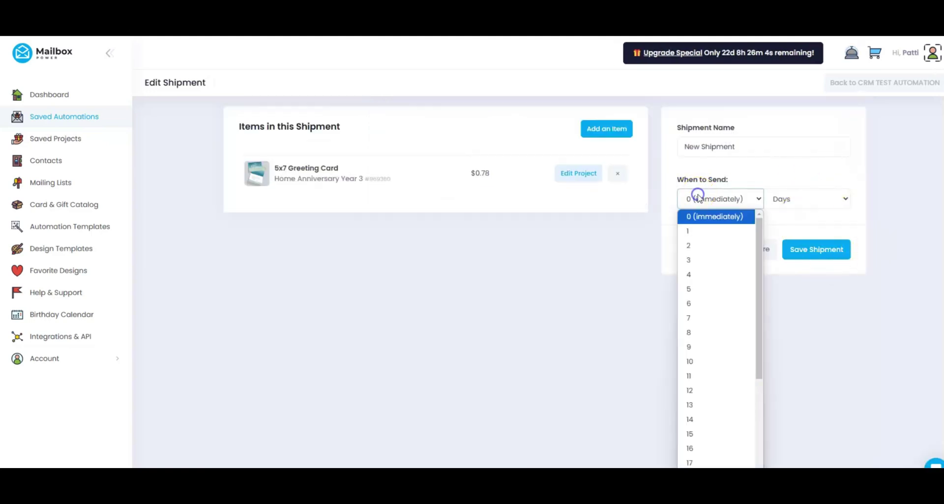
{"action": "left_click", "coordinate": [700, 318]}
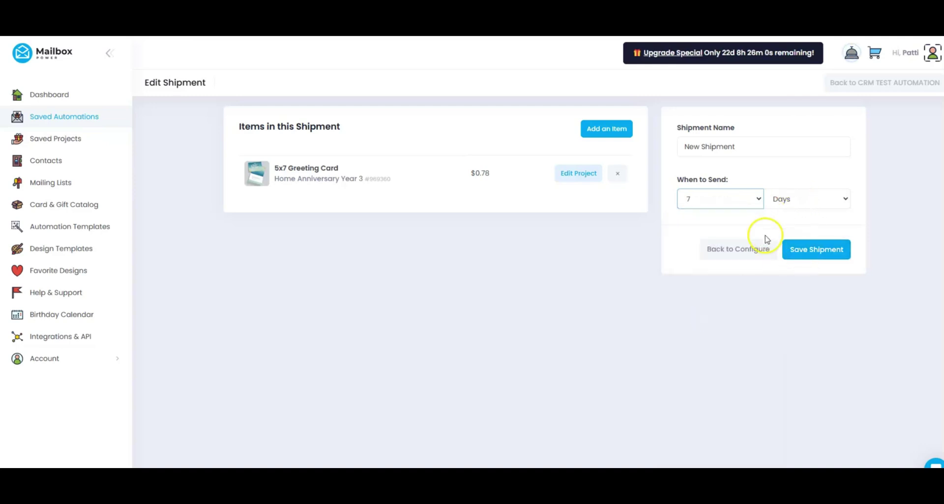
{"action": "left_click", "coordinate": [808, 250]}
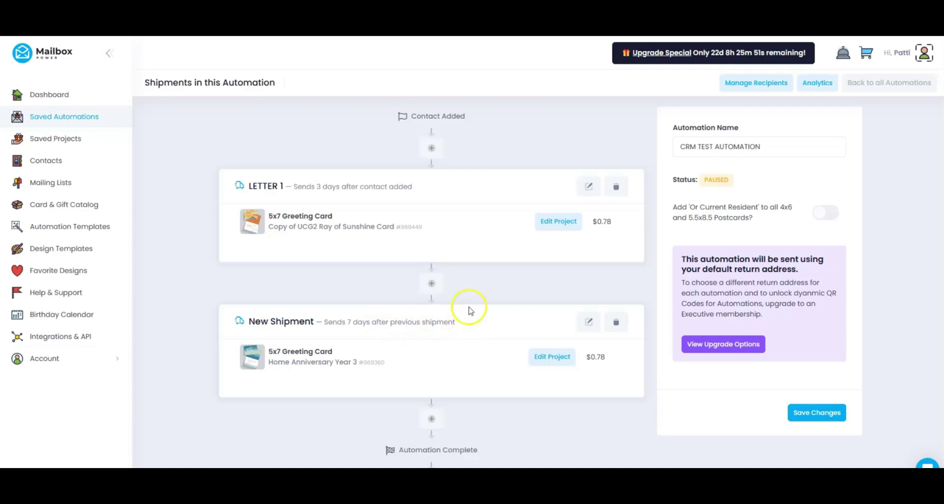
Add a third shipment at the end of the automation containing the saved "Copy of Holiday Memories" 5x7 greeting card.
{"action": "scroll", "coordinate": [467, 315], "scroll_direction": "down", "scroll_amount": 2}
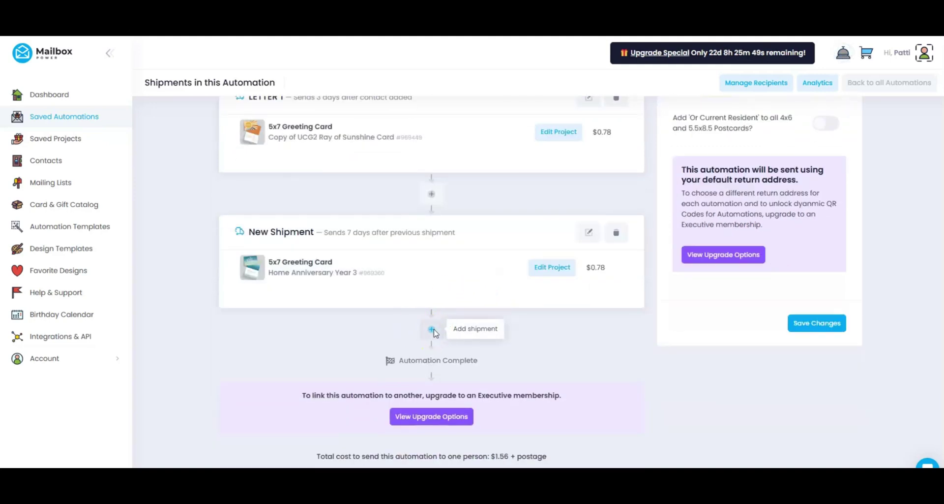
{"action": "left_click", "coordinate": [435, 333]}
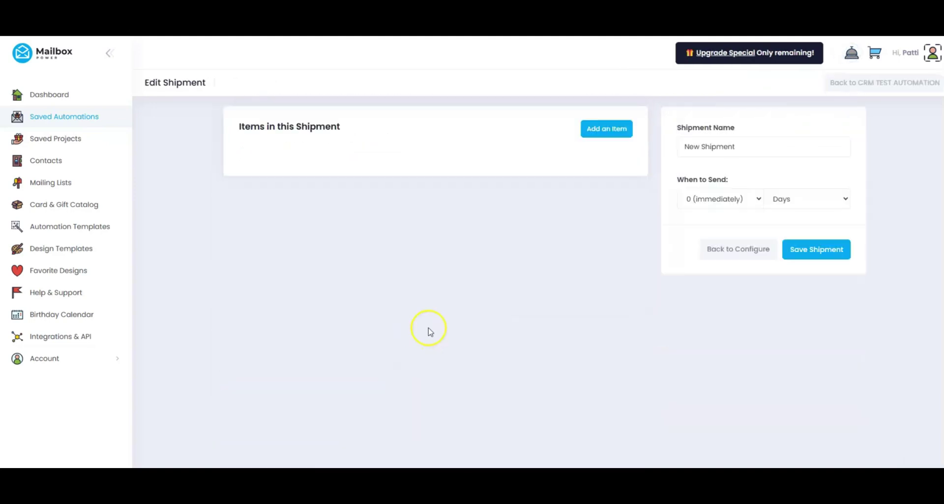
{"action": "left_click", "coordinate": [609, 132]}
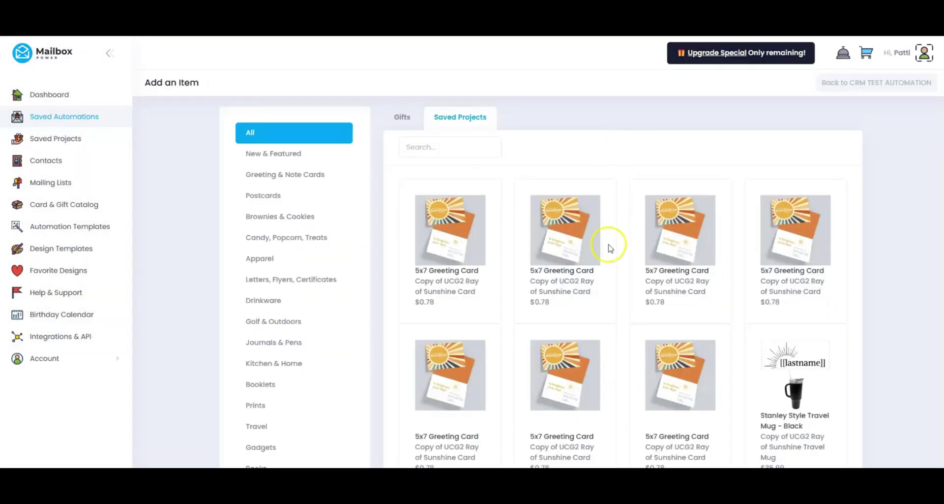
{"action": "scroll", "coordinate": [485, 276], "scroll_direction": "down", "scroll_amount": 8}
{"action": "left_click", "coordinate": [463, 271]}
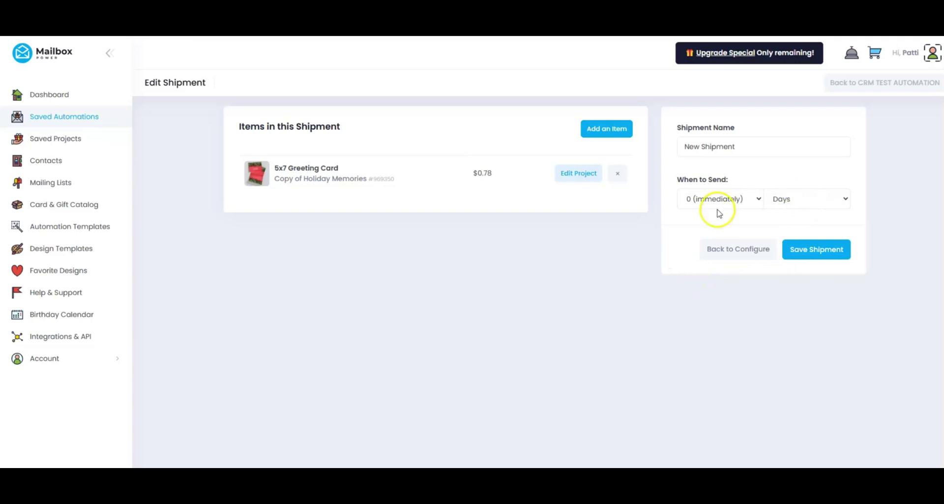
Change the Holiday Memories shipment's delay unit to Weeks (7 days) and save the shipment.
{"action": "left_click", "coordinate": [719, 198]}
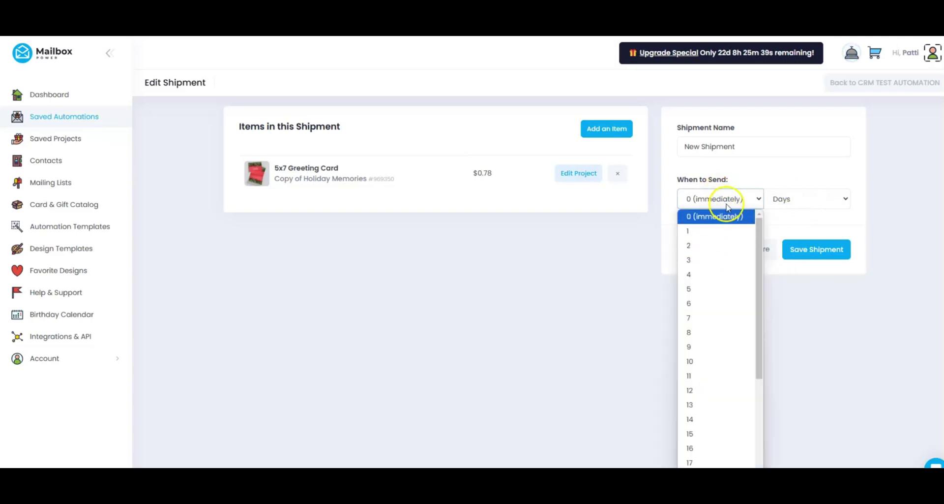
{"action": "left_click", "coordinate": [826, 198]}
{"action": "left_click", "coordinate": [810, 230]}
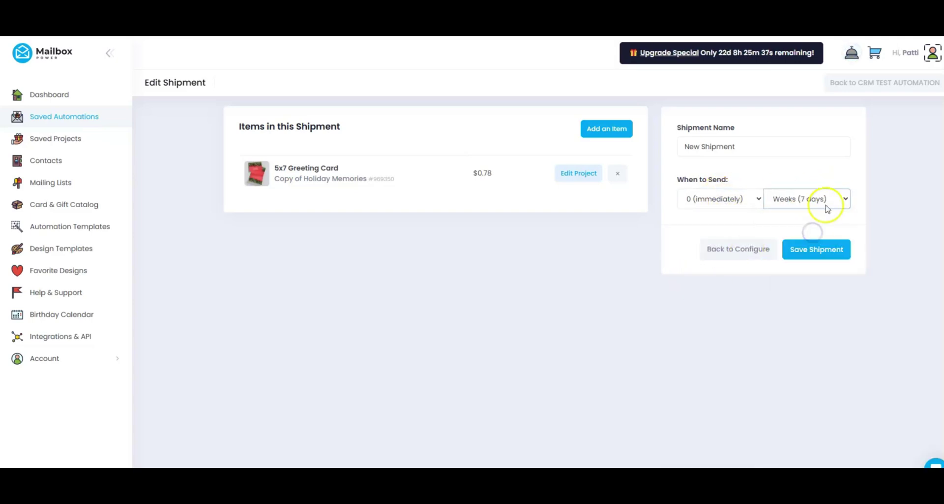
{"action": "left_click", "coordinate": [826, 252]}
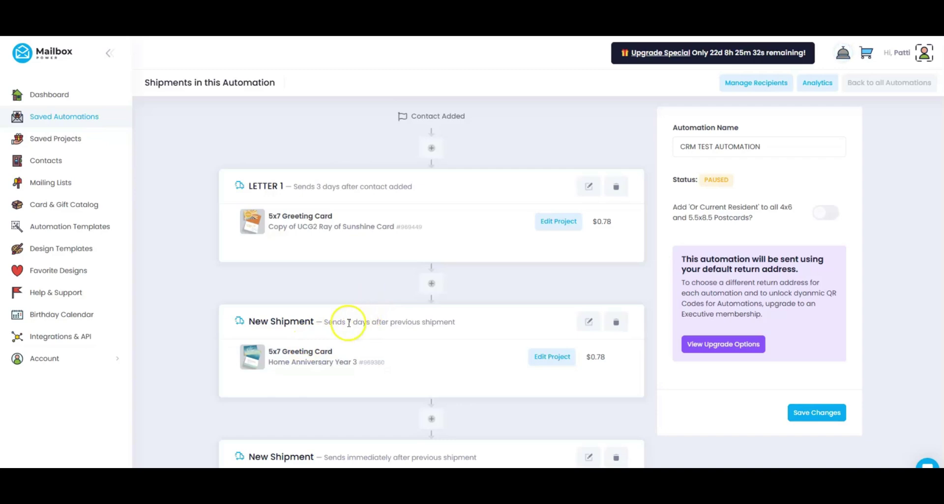
Review the automation's shipment sequence and send timings, from the contact-added start to automation complete.
{"action": "scroll", "coordinate": [366, 318], "scroll_direction": "down", "scroll_amount": 3}
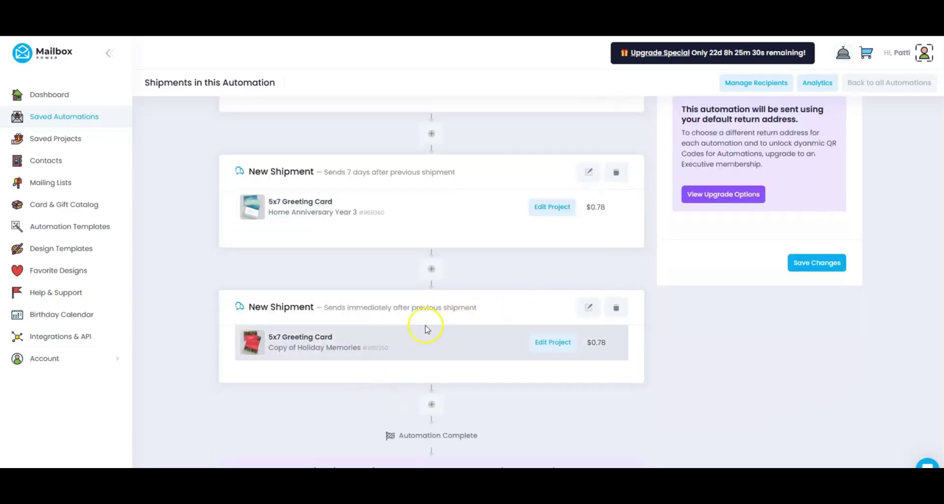
{"action": "scroll", "coordinate": [473, 324], "scroll_direction": "down", "scroll_amount": 2}
{"action": "scroll", "coordinate": [473, 325], "scroll_direction": "up", "scroll_amount": 5}
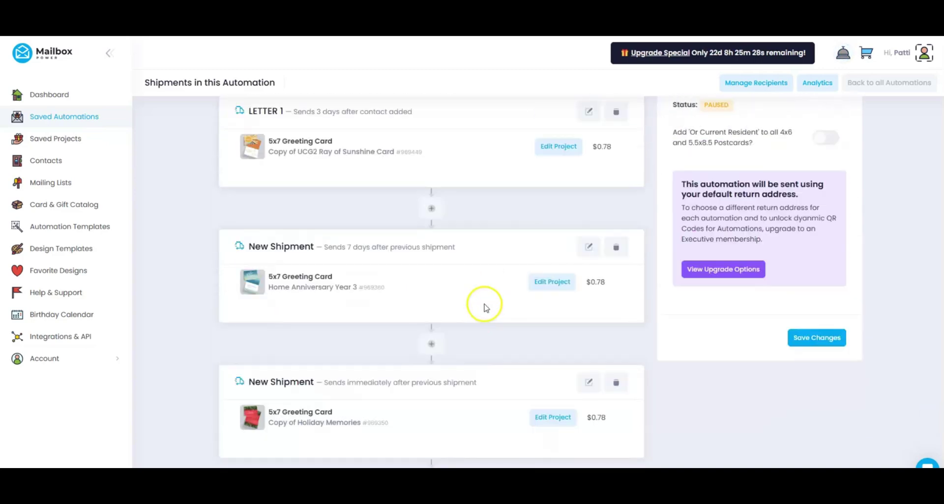
{"action": "mouse_move", "coordinate": [415, 122]}
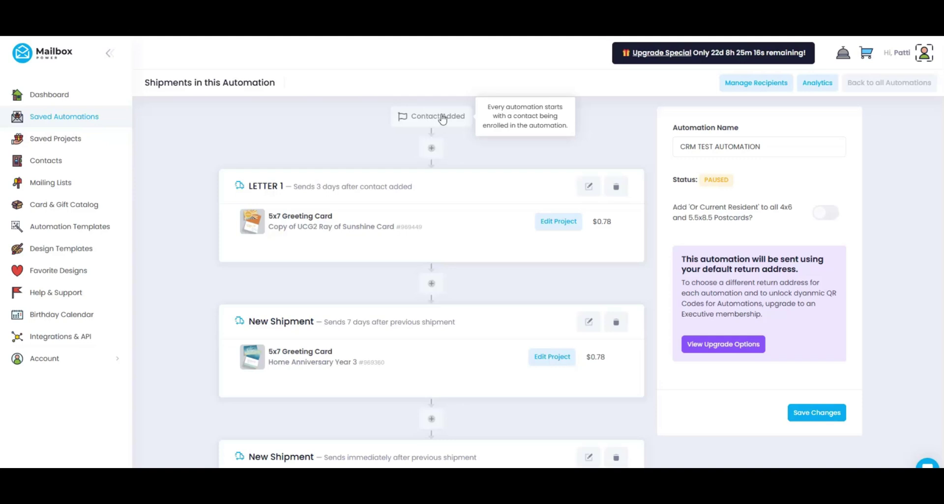
{"action": "left_click", "coordinate": [50, 162]}
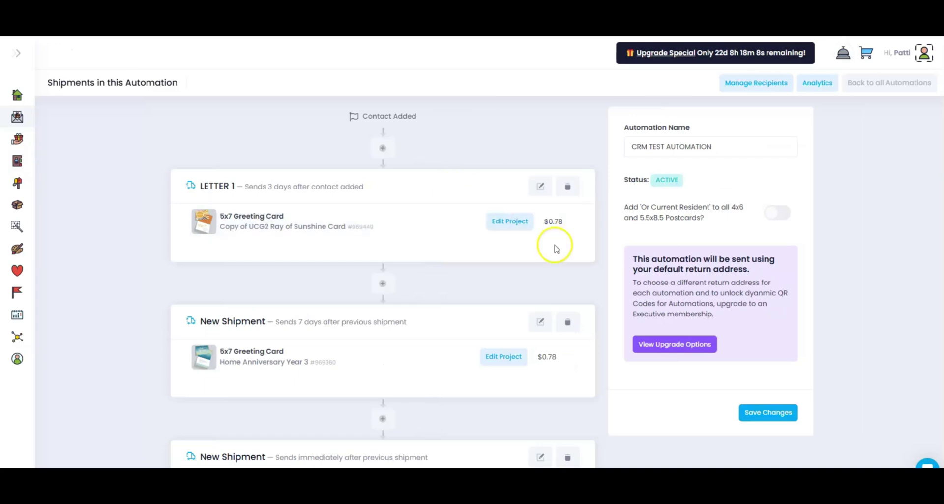
{"action": "scroll", "coordinate": [192, 328], "scroll_direction": "down", "scroll_amount": 4}
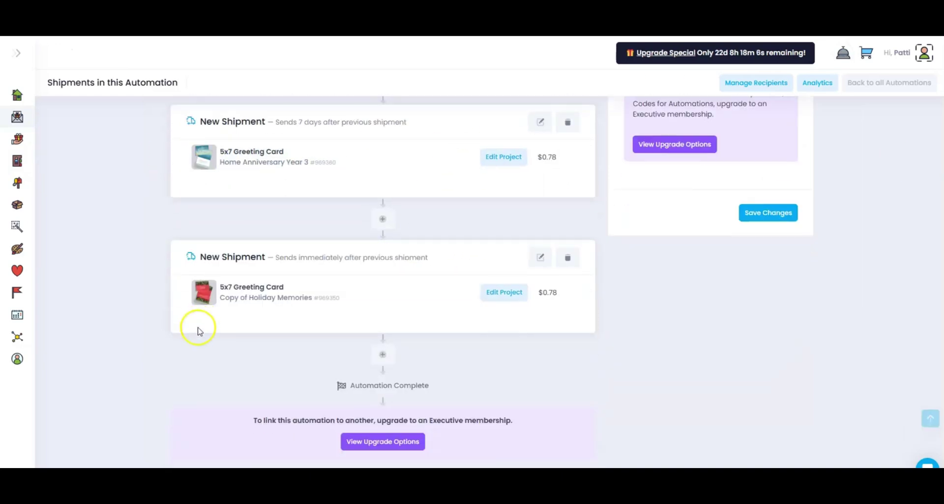
Enroll the CRM GROUP TEST contact group as a recipient of the CRM TEST AUTOMATION.
{"action": "scroll", "coordinate": [871, 355], "scroll_direction": "up", "scroll_amount": 4}
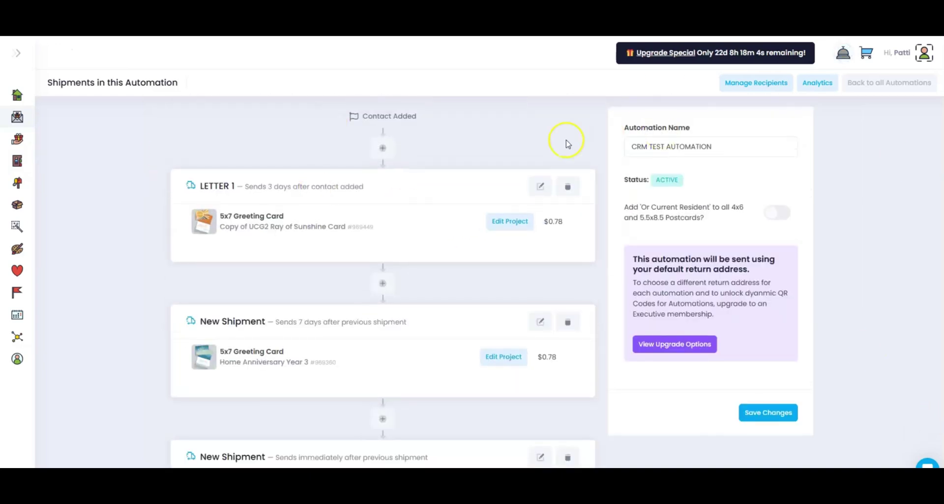
{"action": "mouse_move", "coordinate": [388, 122]}
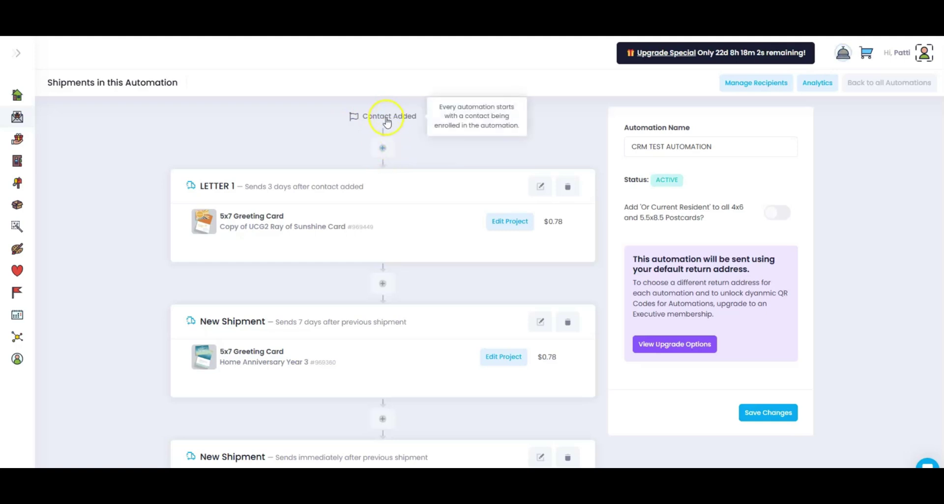
{"action": "left_click", "coordinate": [761, 82]}
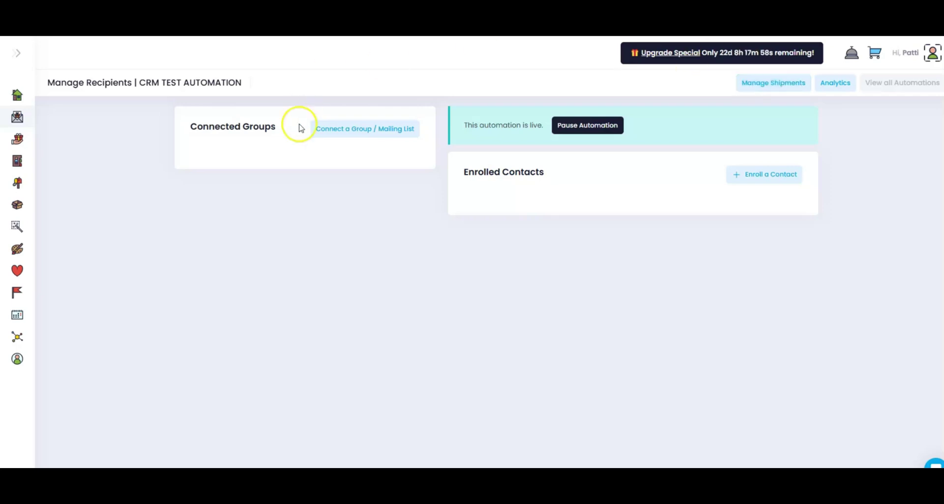
{"action": "left_click", "coordinate": [351, 132]}
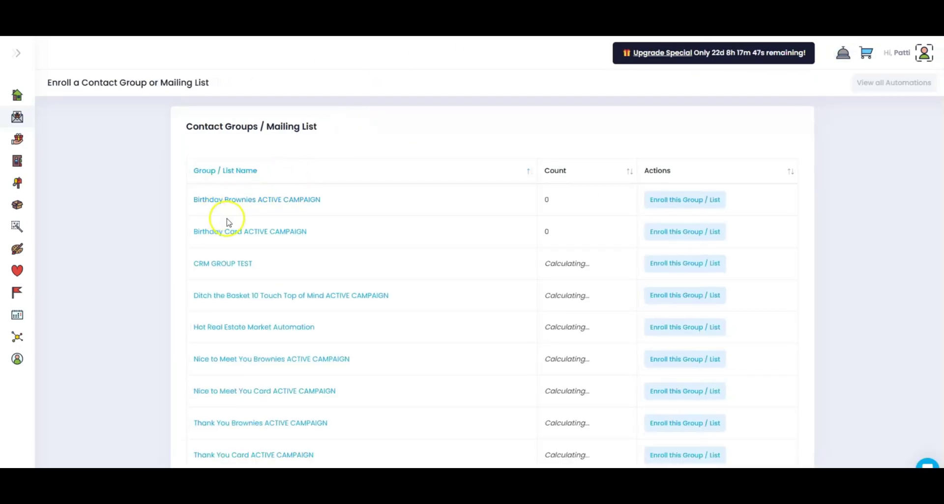
{"action": "left_click", "coordinate": [682, 267]}
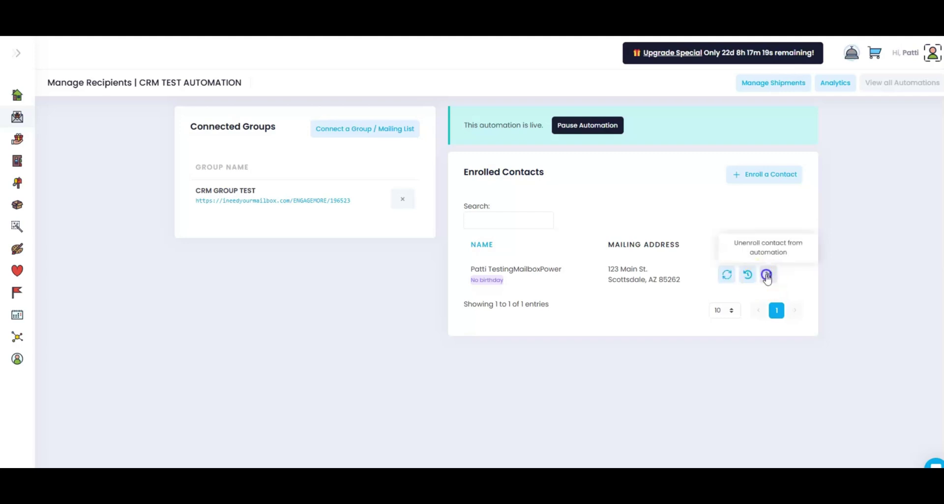
Unenroll the only enrolled test contact from the CRM TEST AUTOMATION.
{"action": "left_click", "coordinate": [769, 275]}
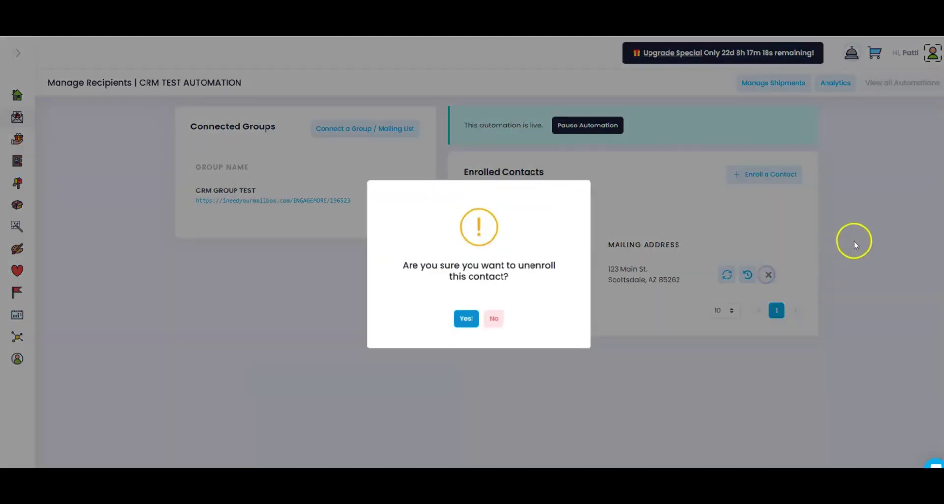
{"action": "left_click", "coordinate": [466, 319]}
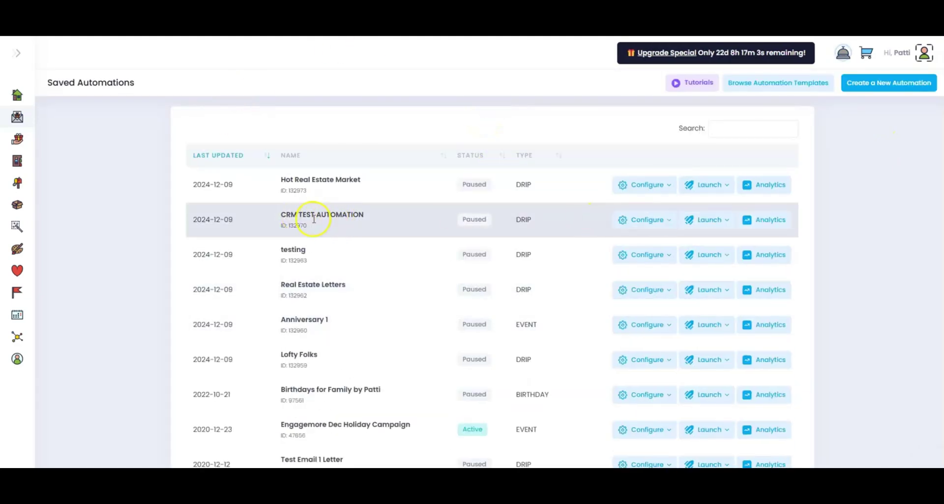
From the saved automations, open the recipients of CRM TEST AUTOMATION and start connecting a group or mailing list.
{"action": "left_click", "coordinate": [625, 223]}
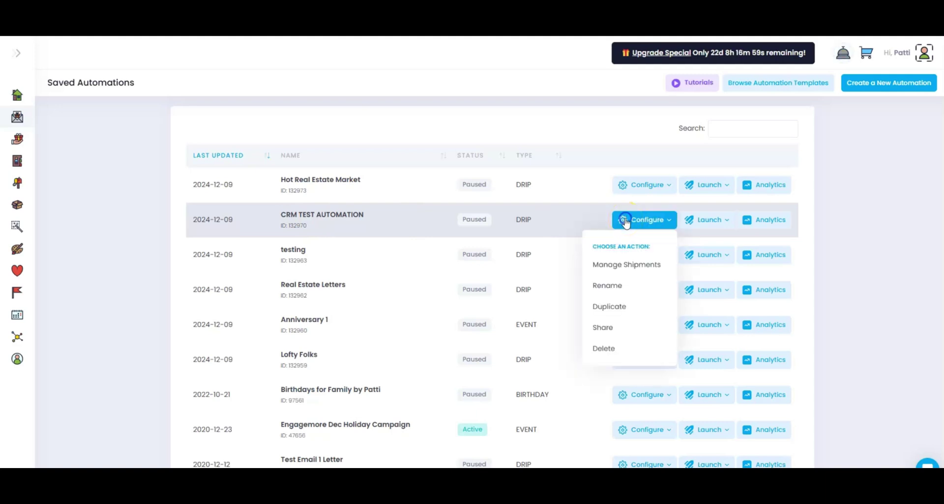
{"action": "left_click", "coordinate": [625, 264]}
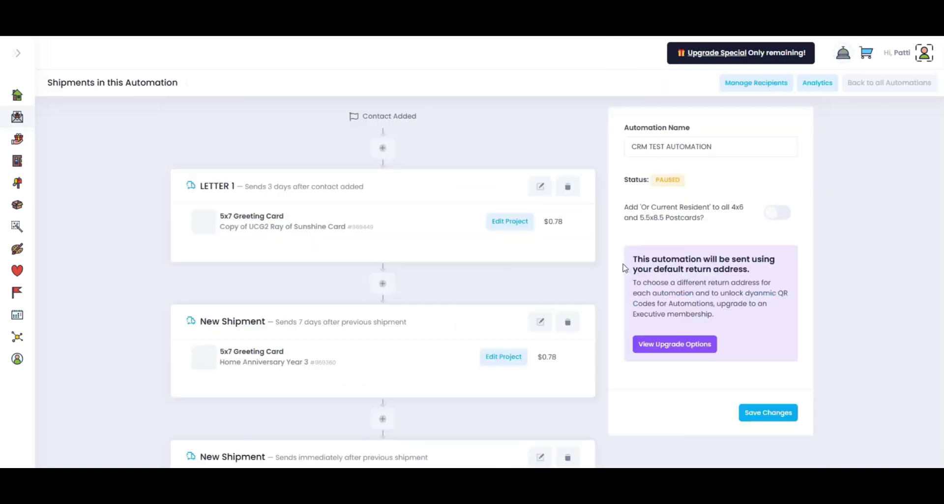
{"action": "left_click", "coordinate": [761, 84]}
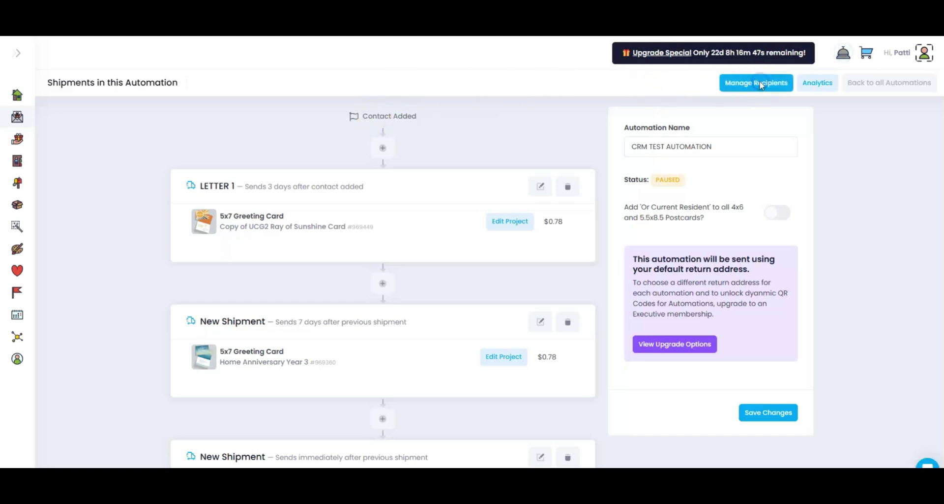
{"action": "left_click", "coordinate": [350, 131]}
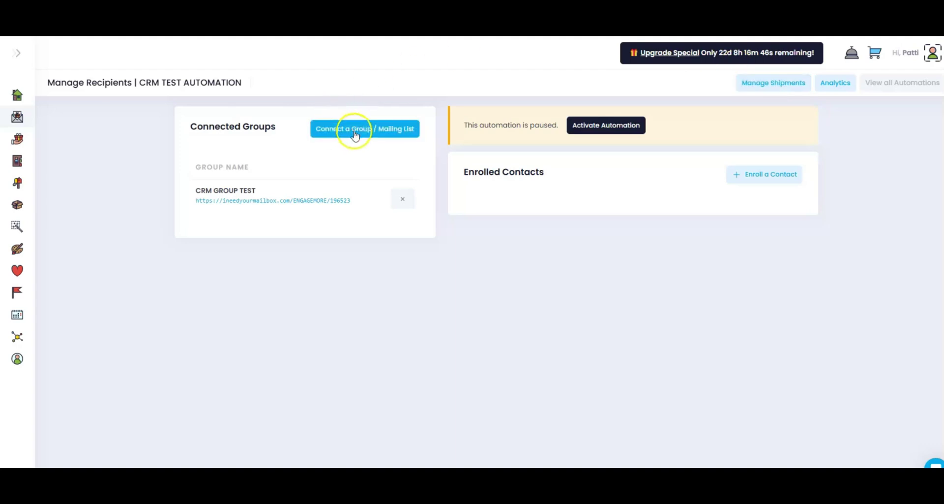